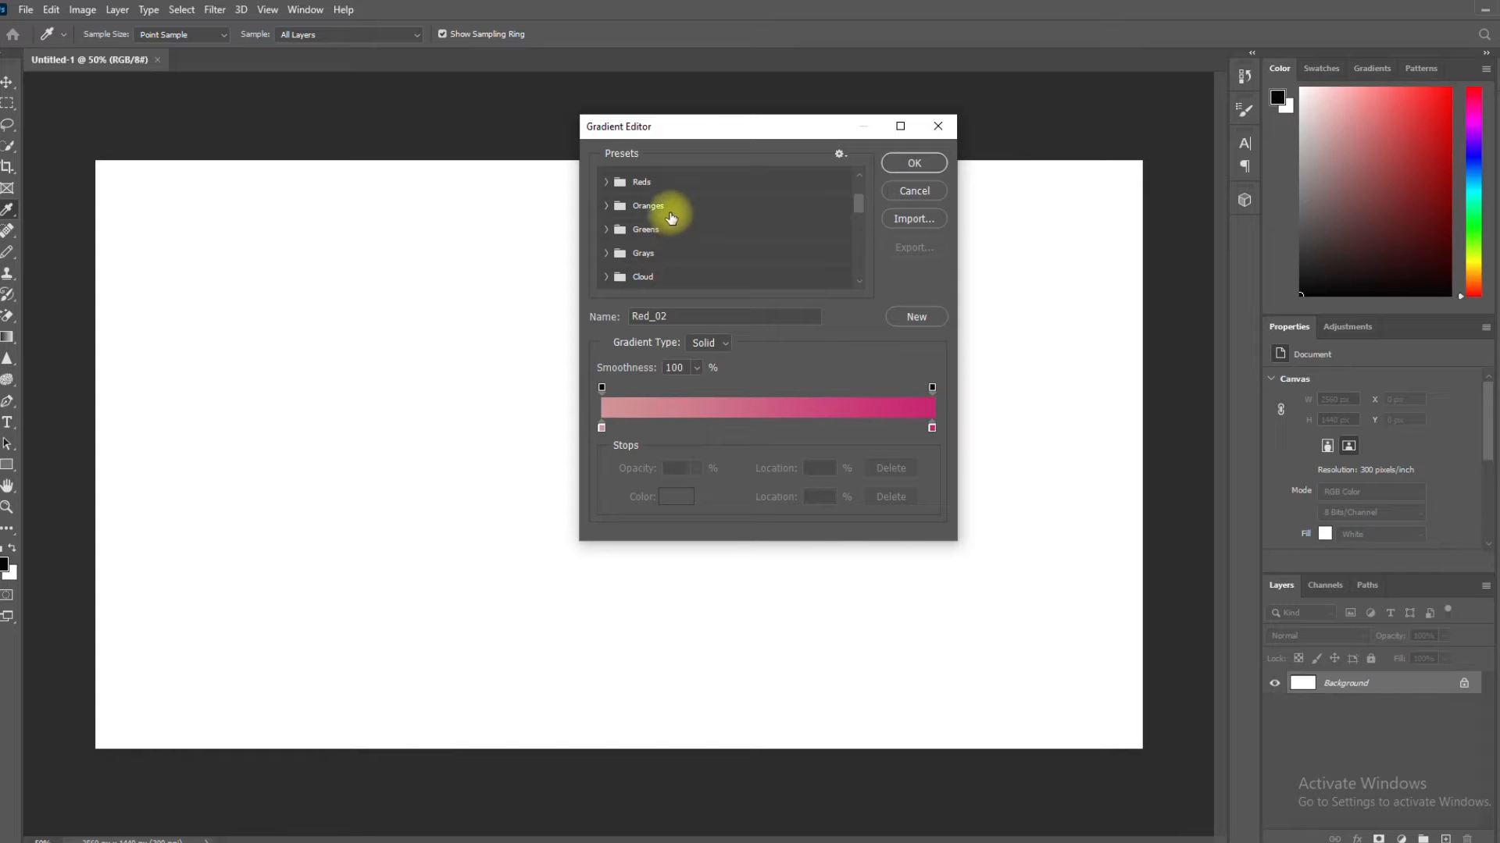
Step: Add the current Red_02 gradient as a new preset in the Pastels group
scroll(670, 210, "down", 2)
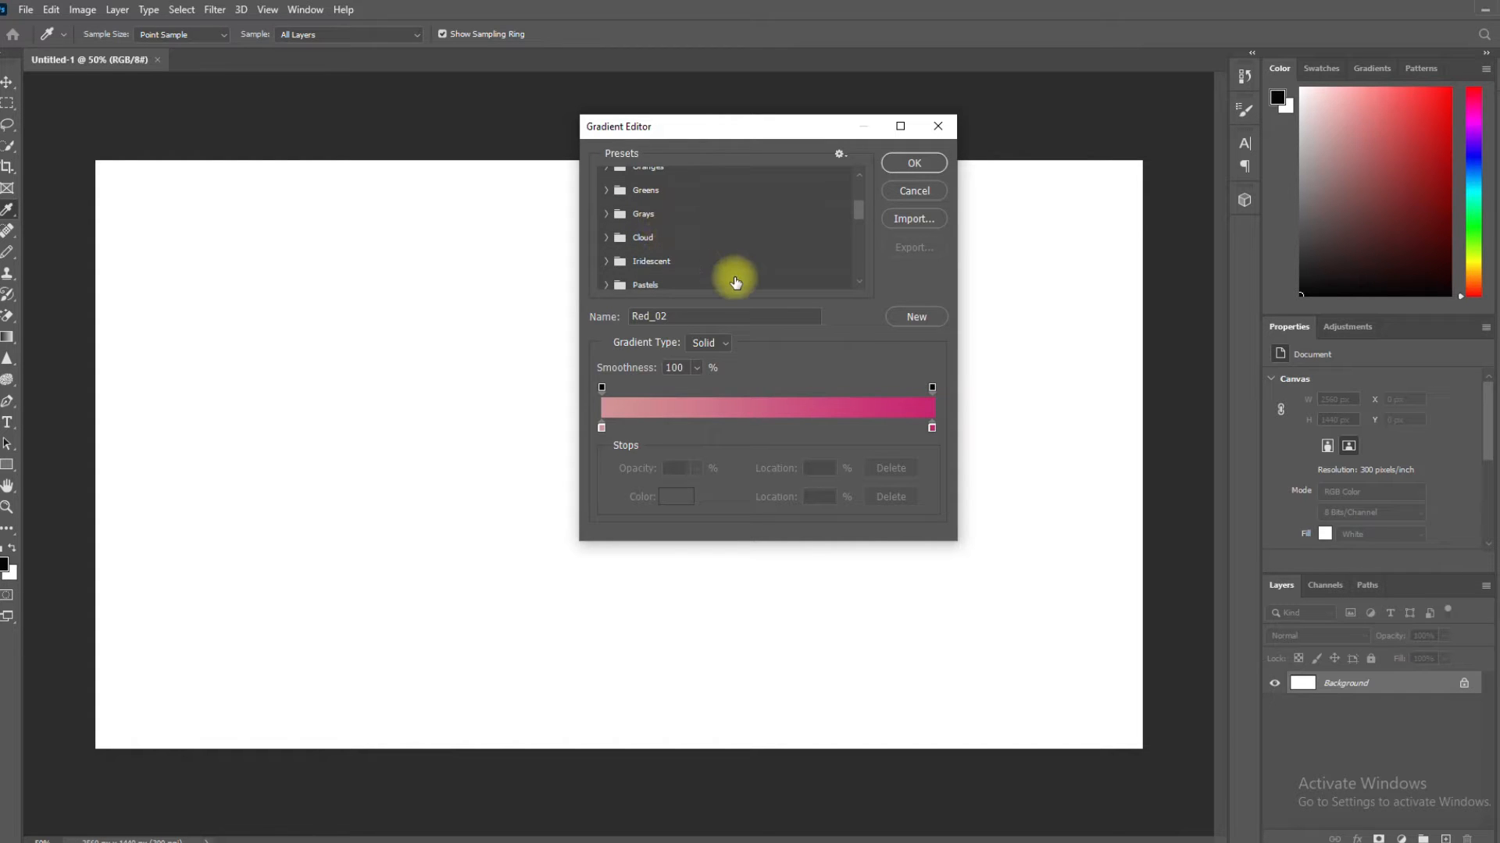
left_click(653, 284)
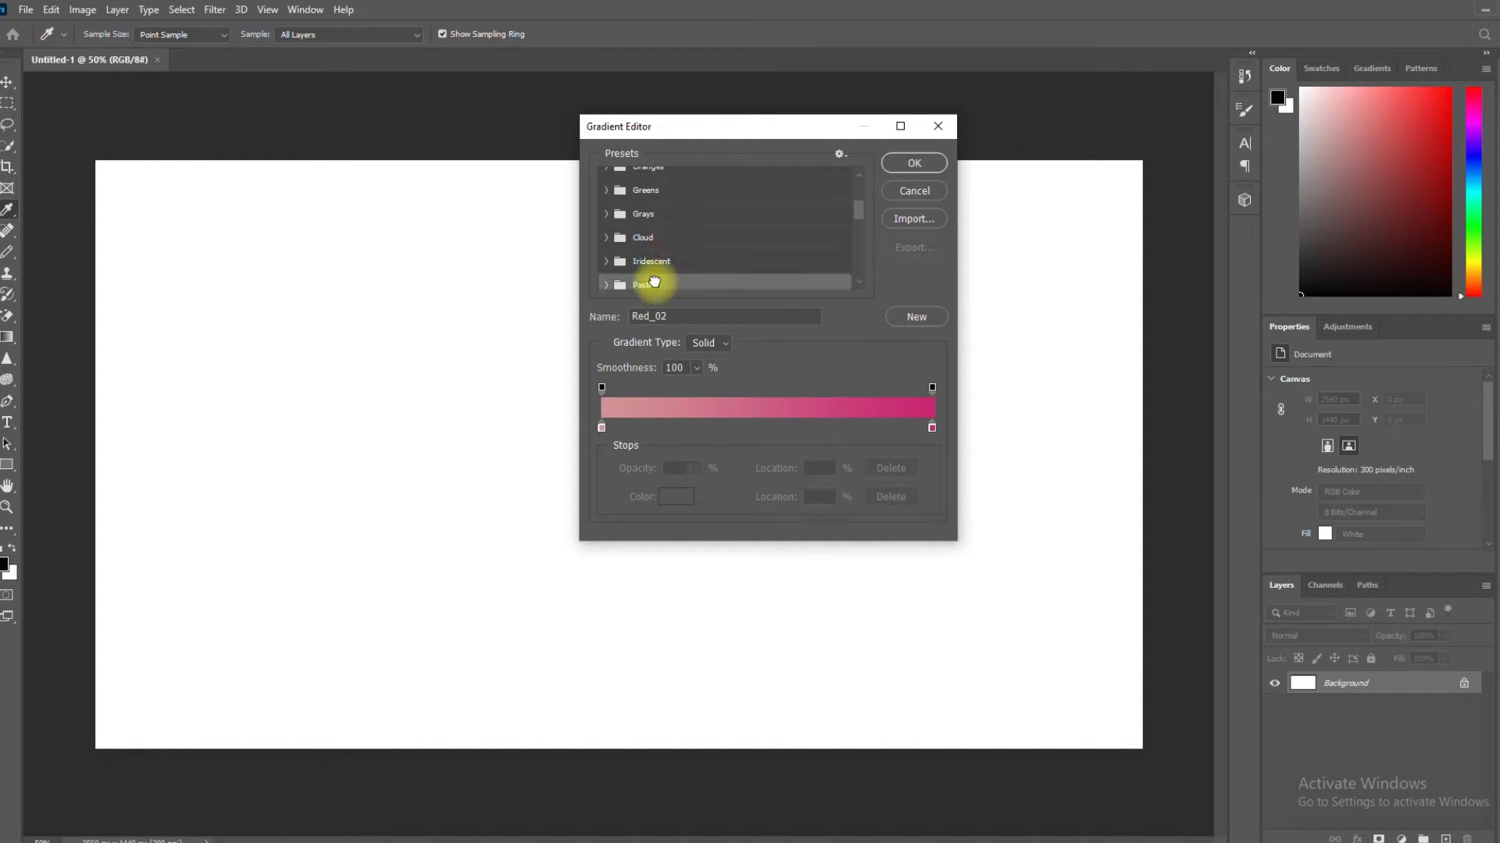
left_click(911, 316)
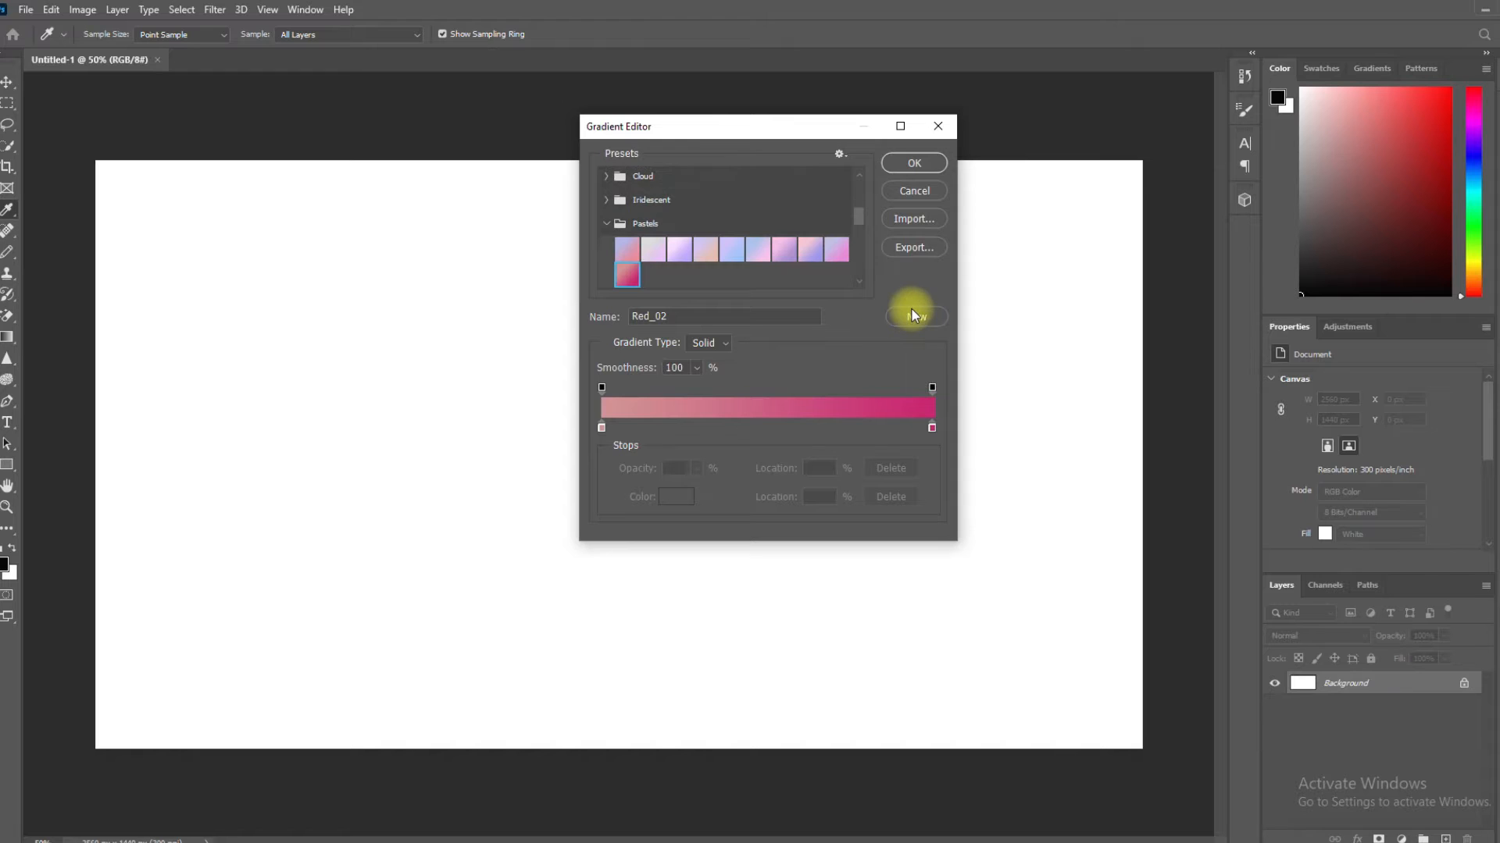
Step: Fill the canvas with the Pastels_09 radial gradient, drawn from its upper-left corner to its lower-right corner
left_click(731, 251)
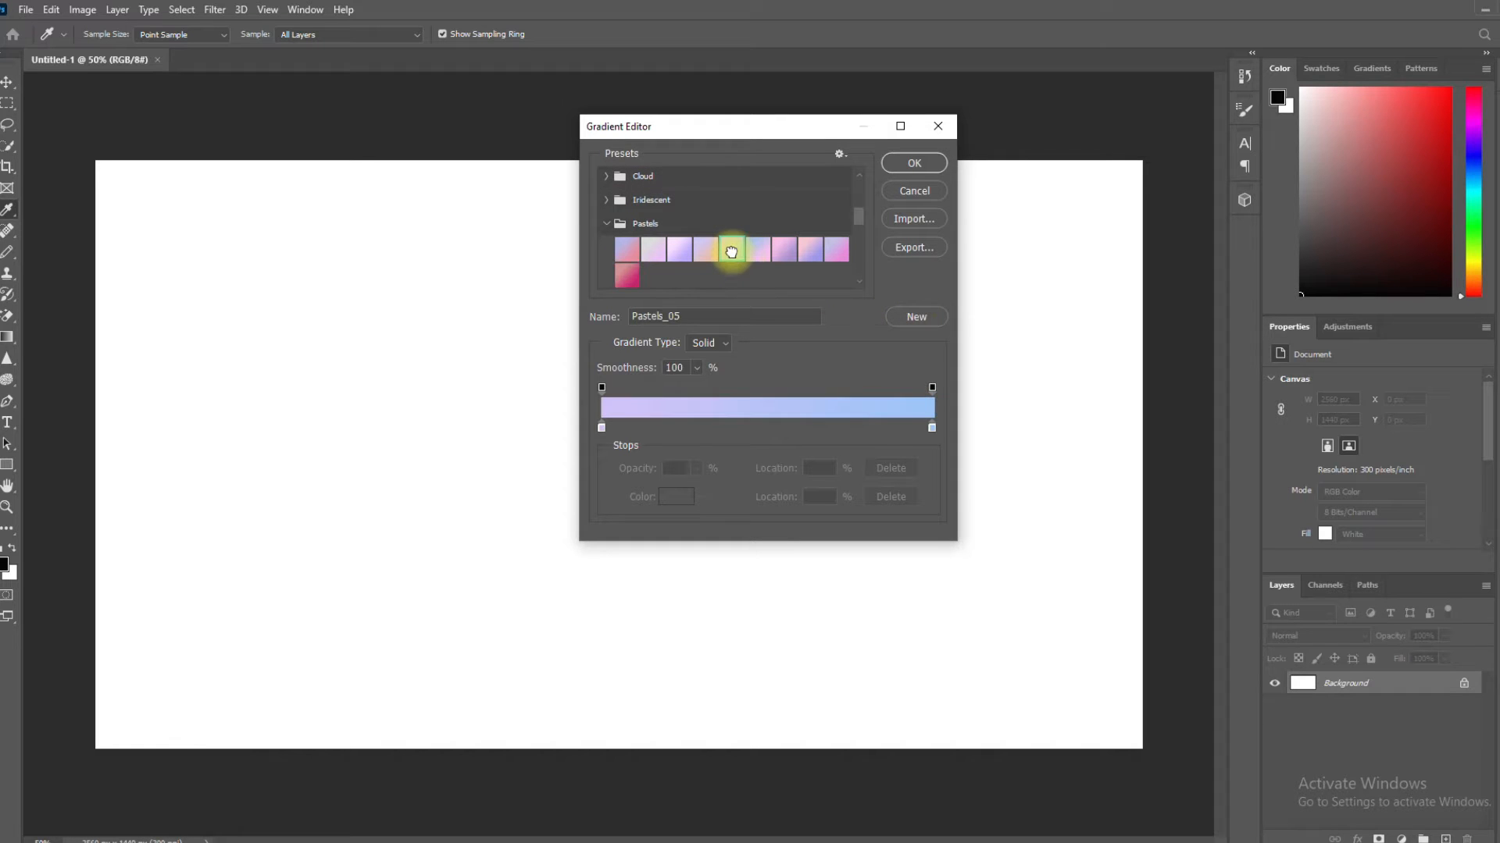
left_click(835, 249)
left_click(919, 159)
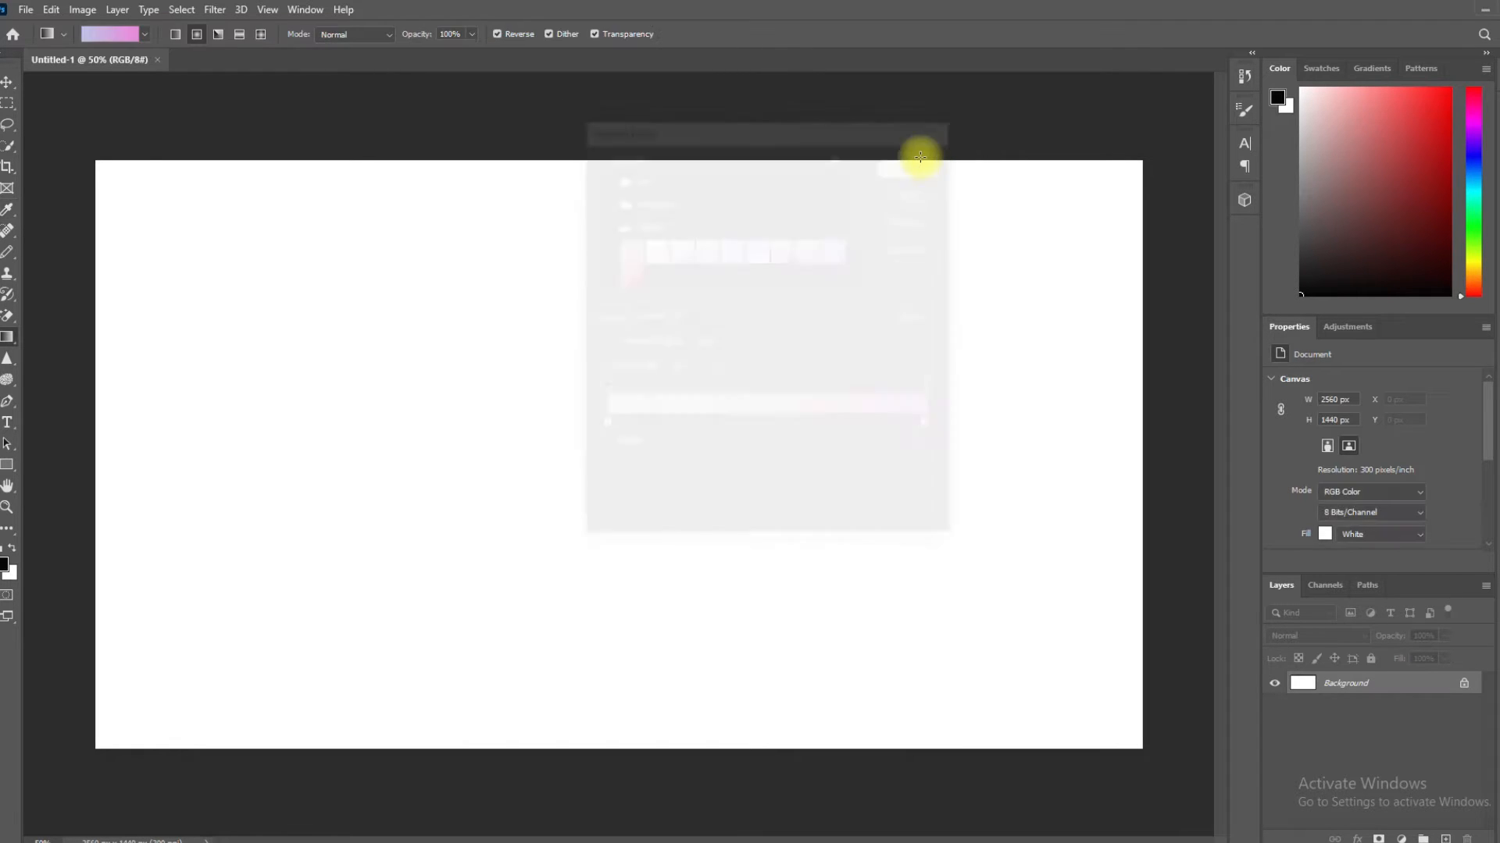
left_click_drag(92, 164, 1144, 742)
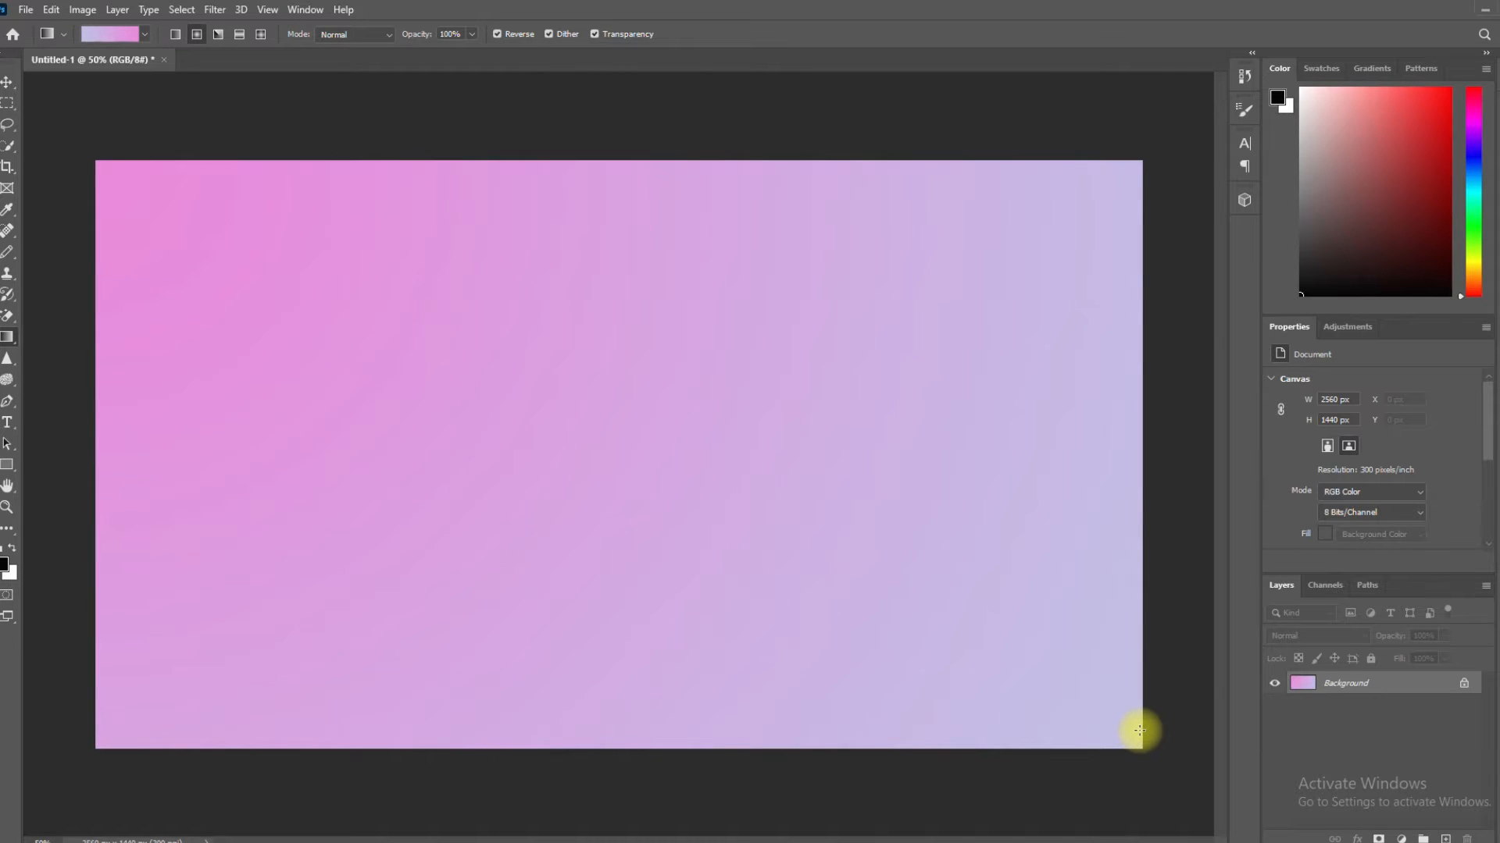
Step: Create a new 1540 x 427 px document at 300 ppi from the recent custom size
left_click(20, 11)
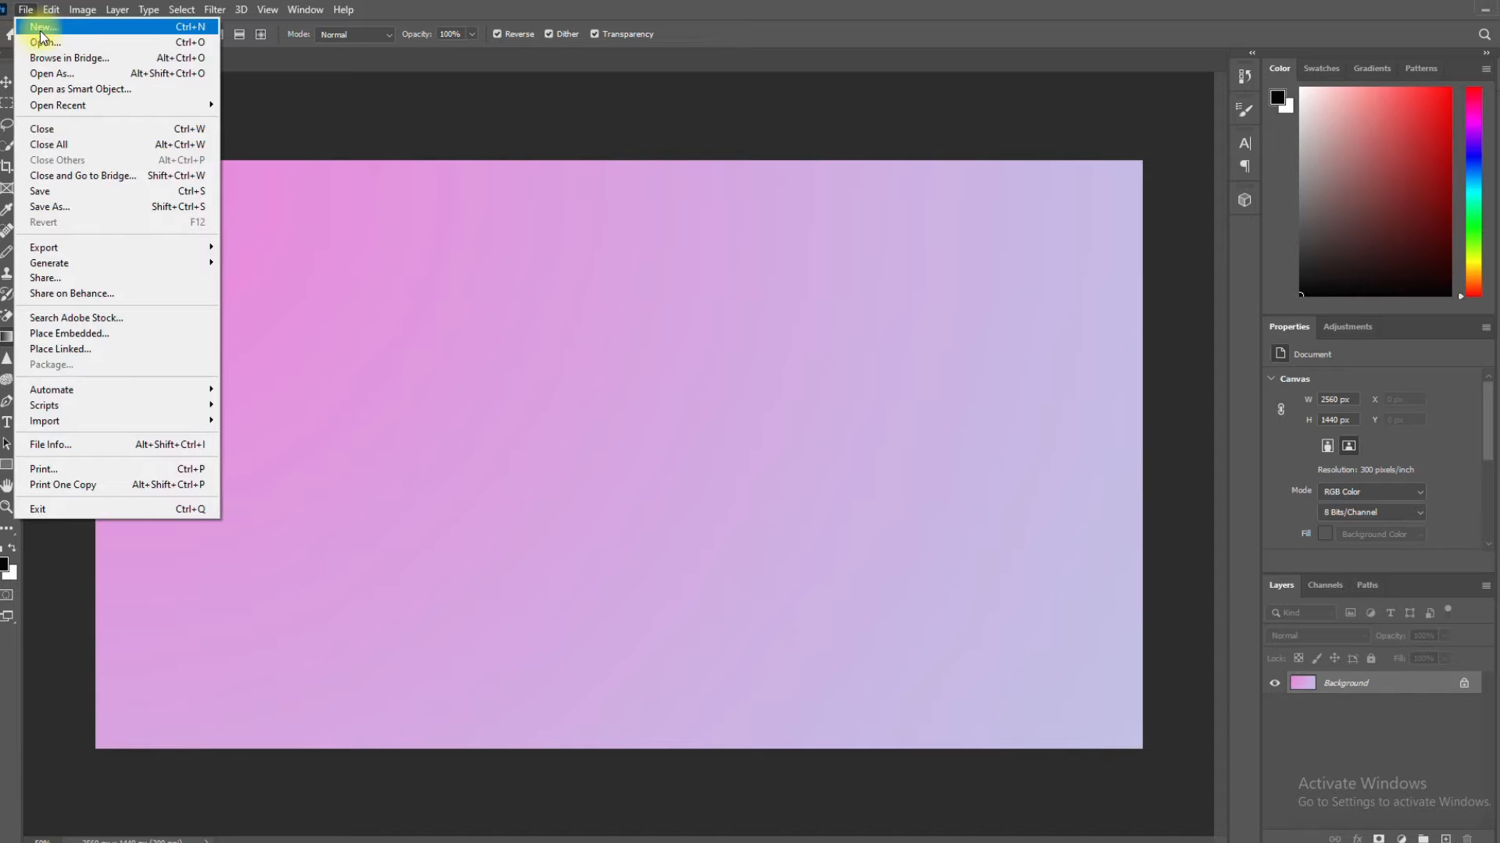
left_click(39, 28)
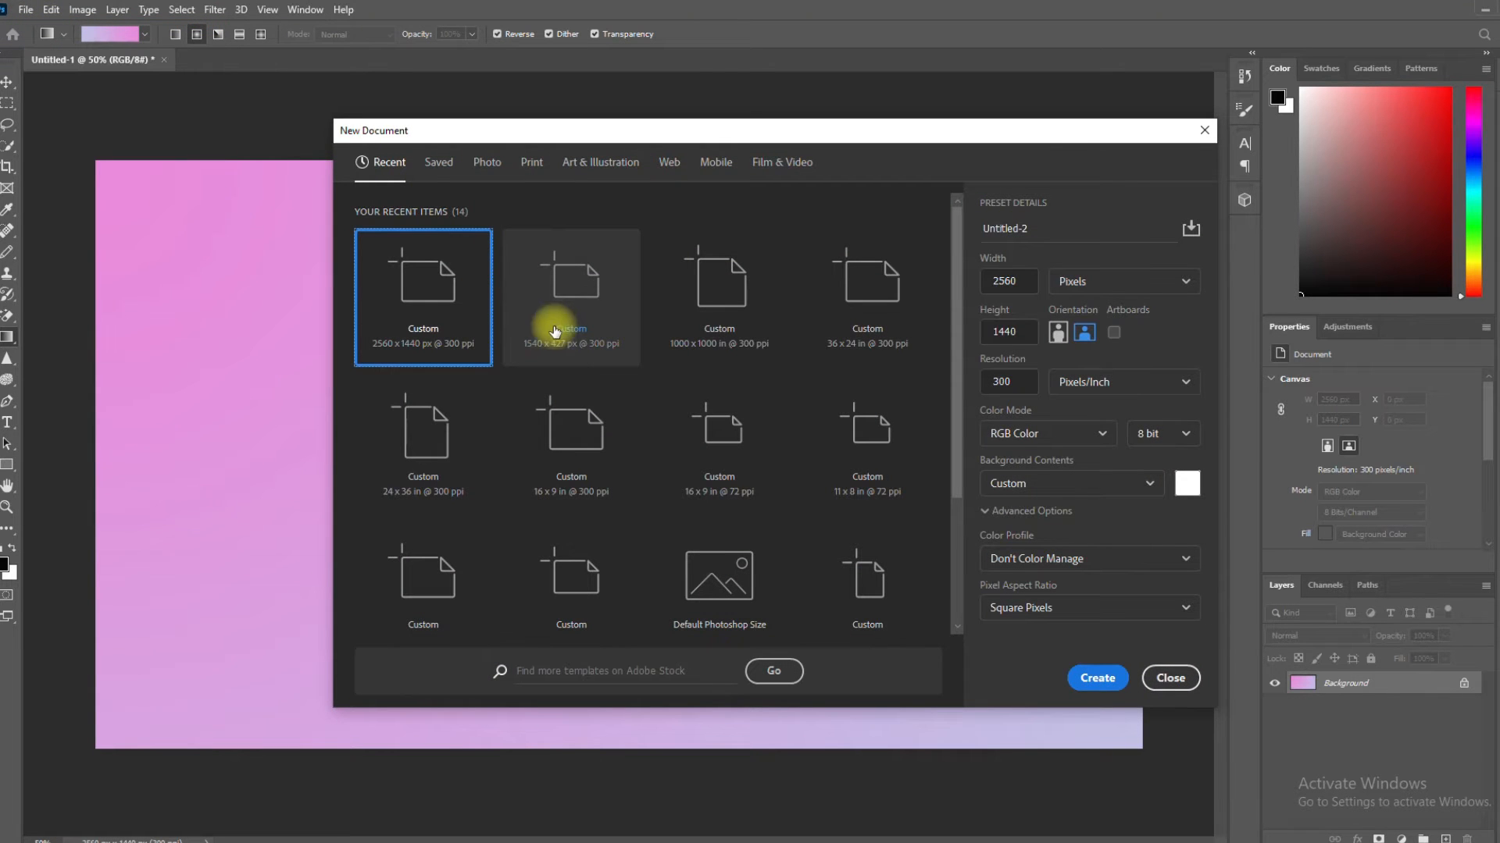
left_click(576, 303)
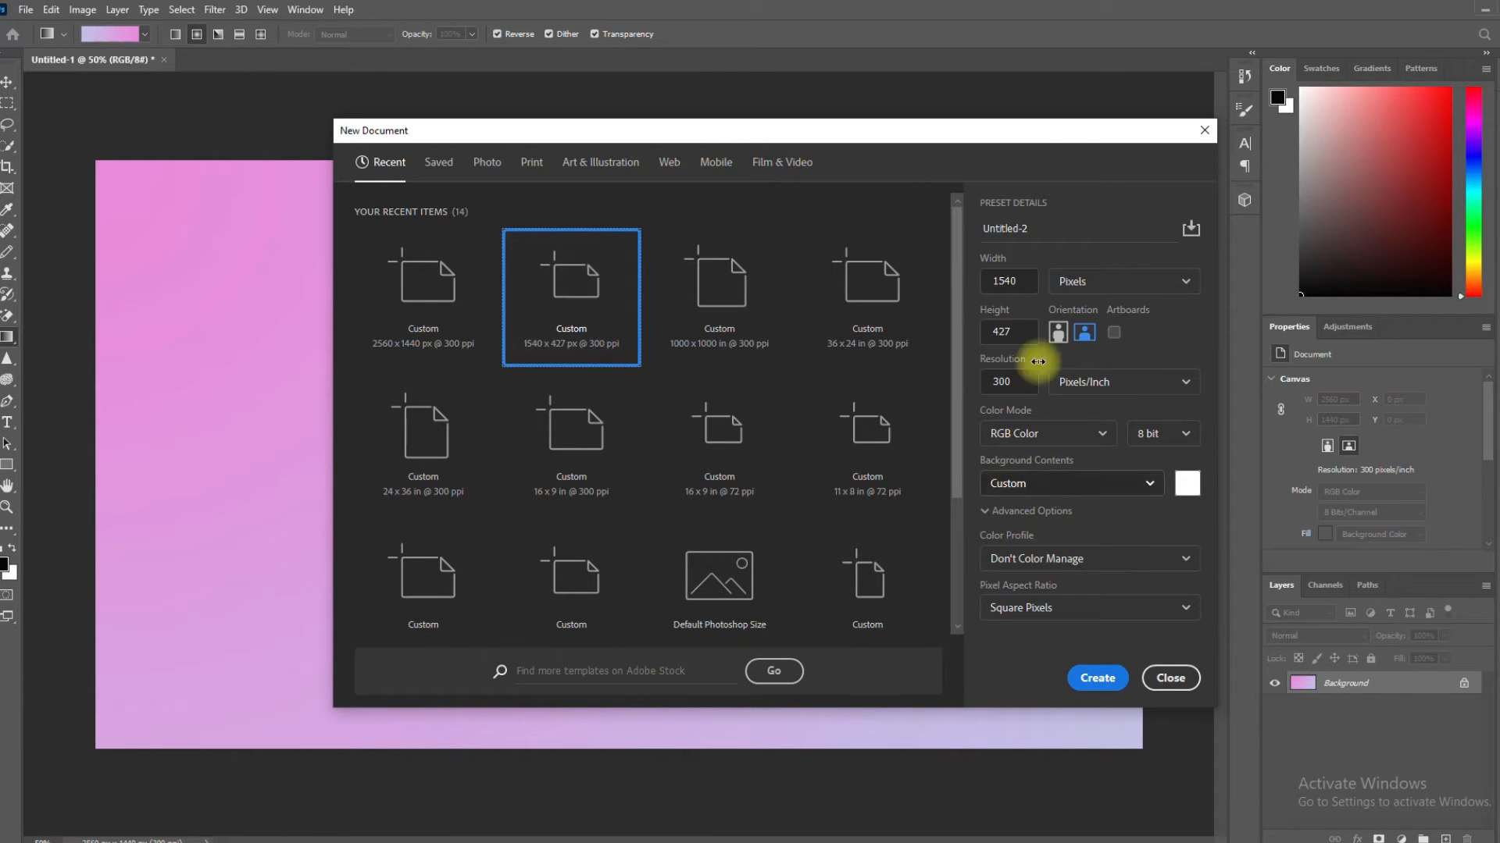
left_click(1097, 677)
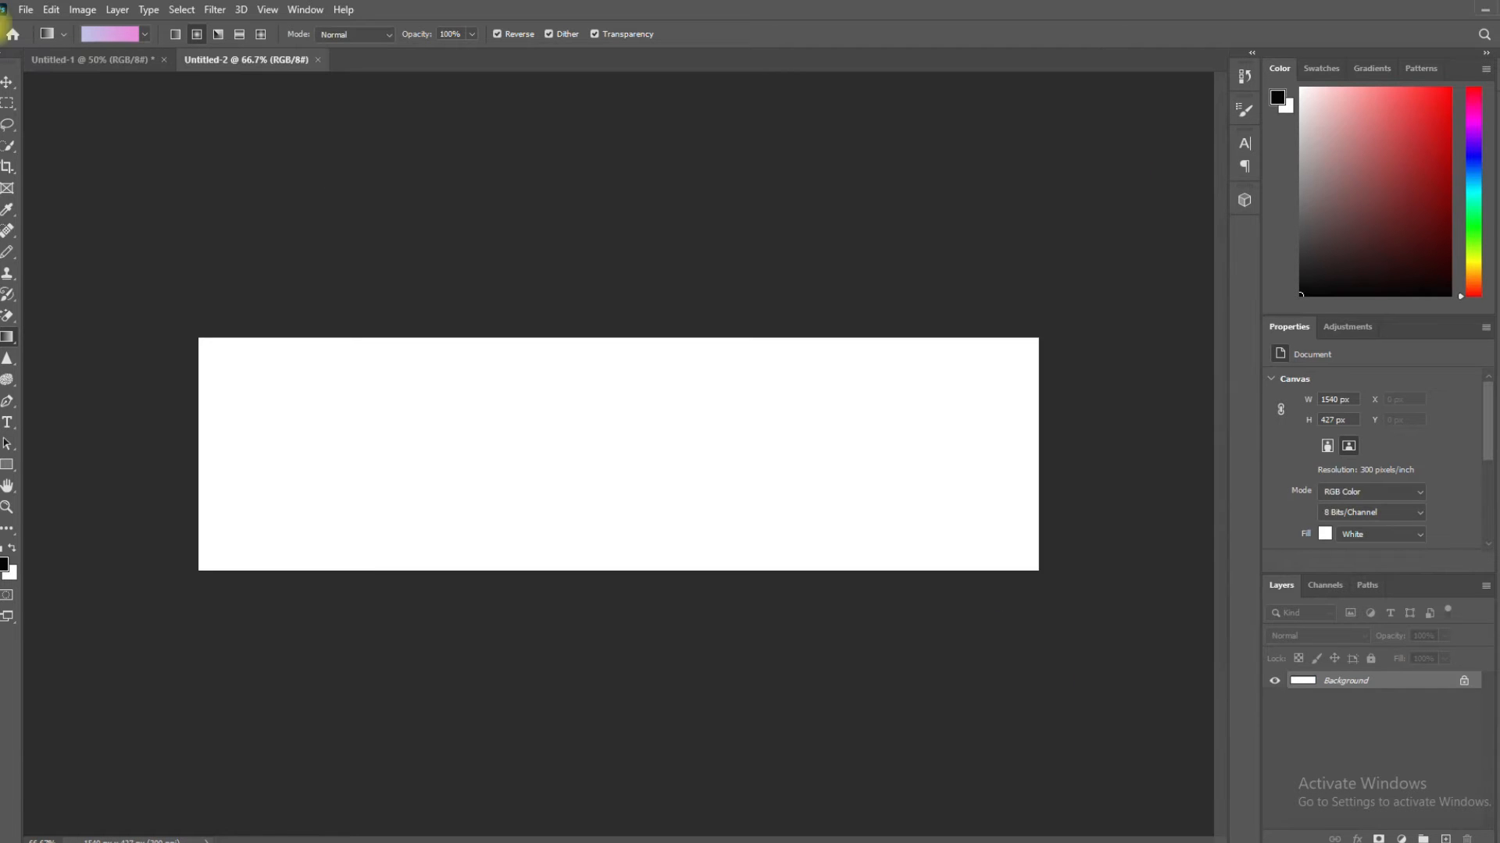
Step: Fill the new banner canvas with the Red_02 gradient, drawn from its upper-left to its lower-right corner
right_click(11, 339)
left_click(50, 335)
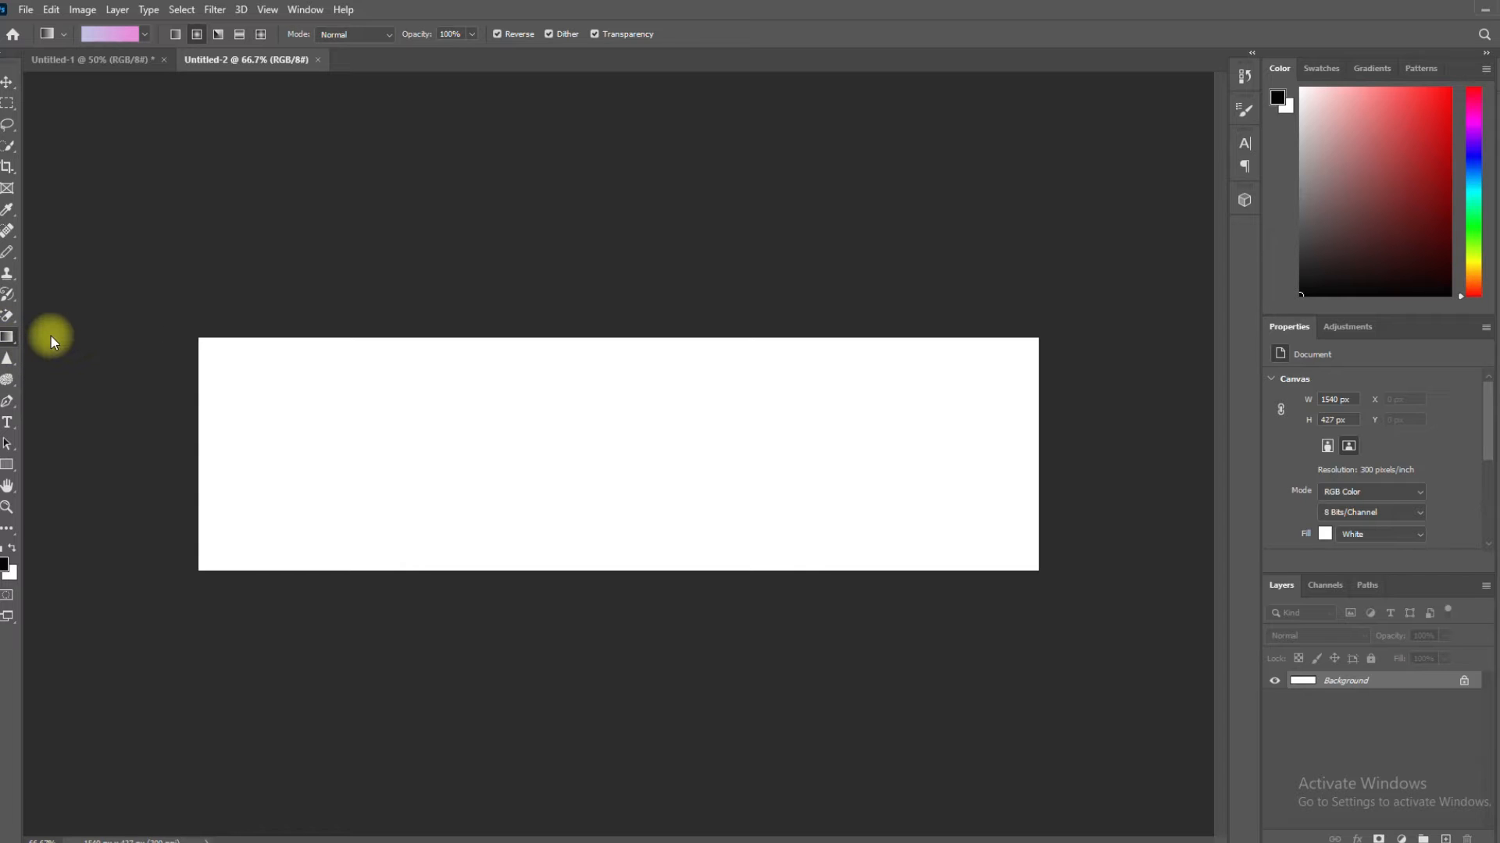
left_click(111, 35)
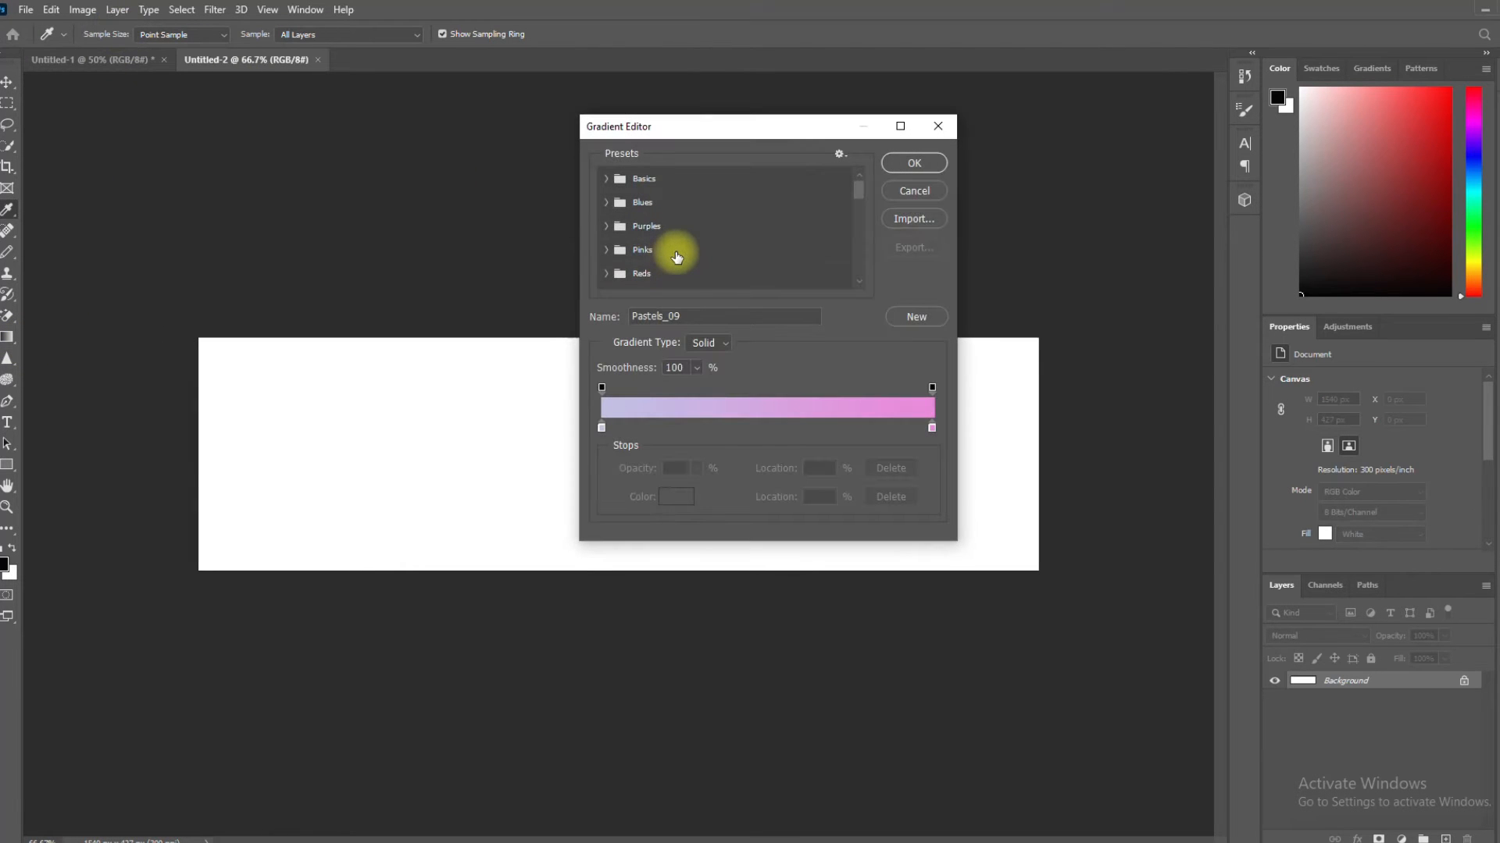
scroll(671, 258, "down", 1)
left_click(652, 267)
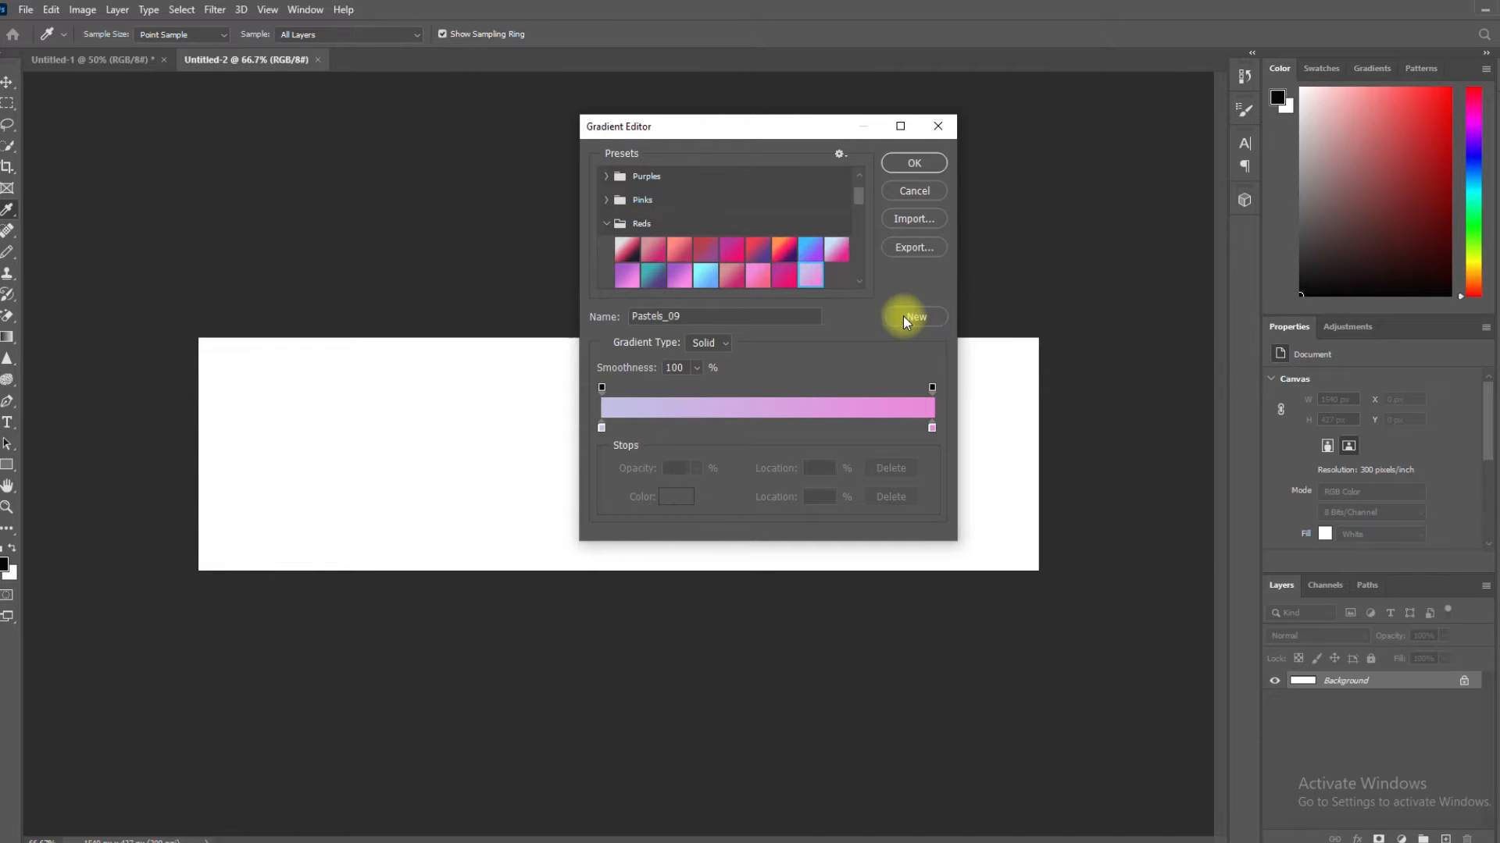
left_click(731, 275)
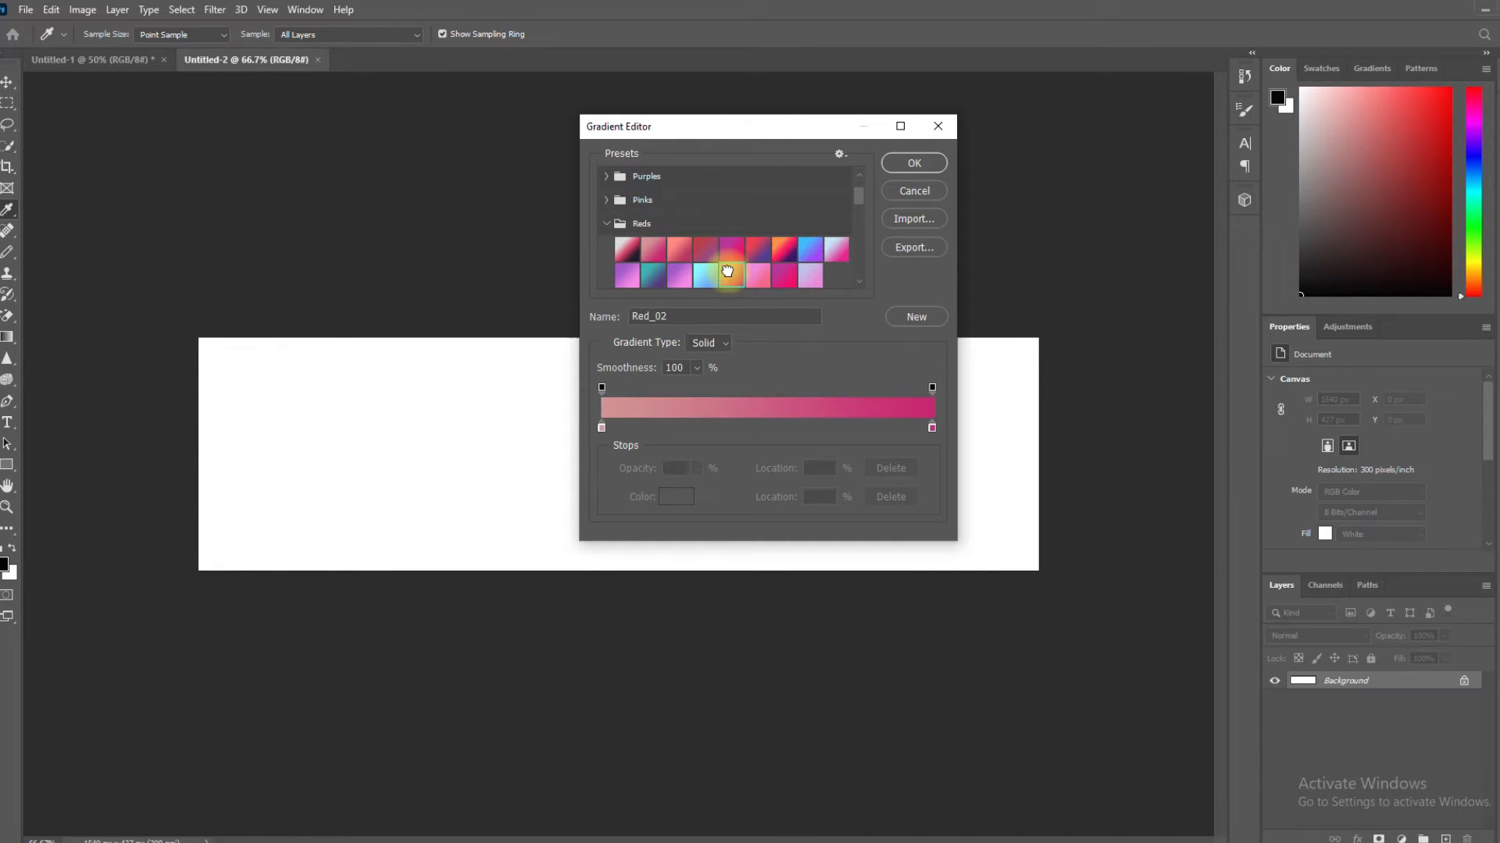
left_click(915, 163)
left_click_drag(201, 339, 1043, 570)
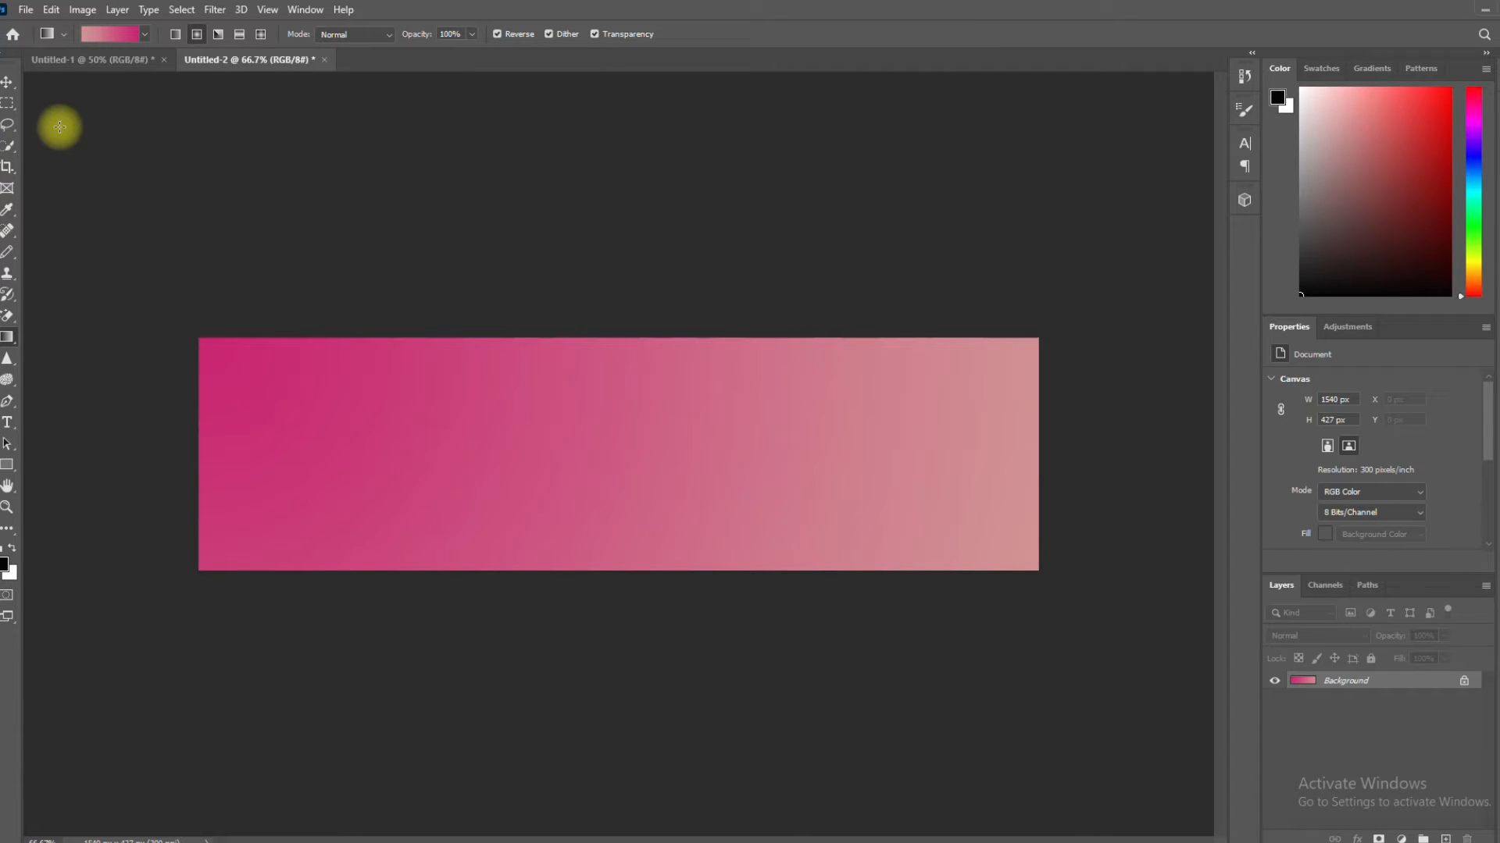
Step: Convert the banner's Background layer to a normal layer so it can be moved
left_click(7, 81)
left_click_drag(601, 496, 331, 351)
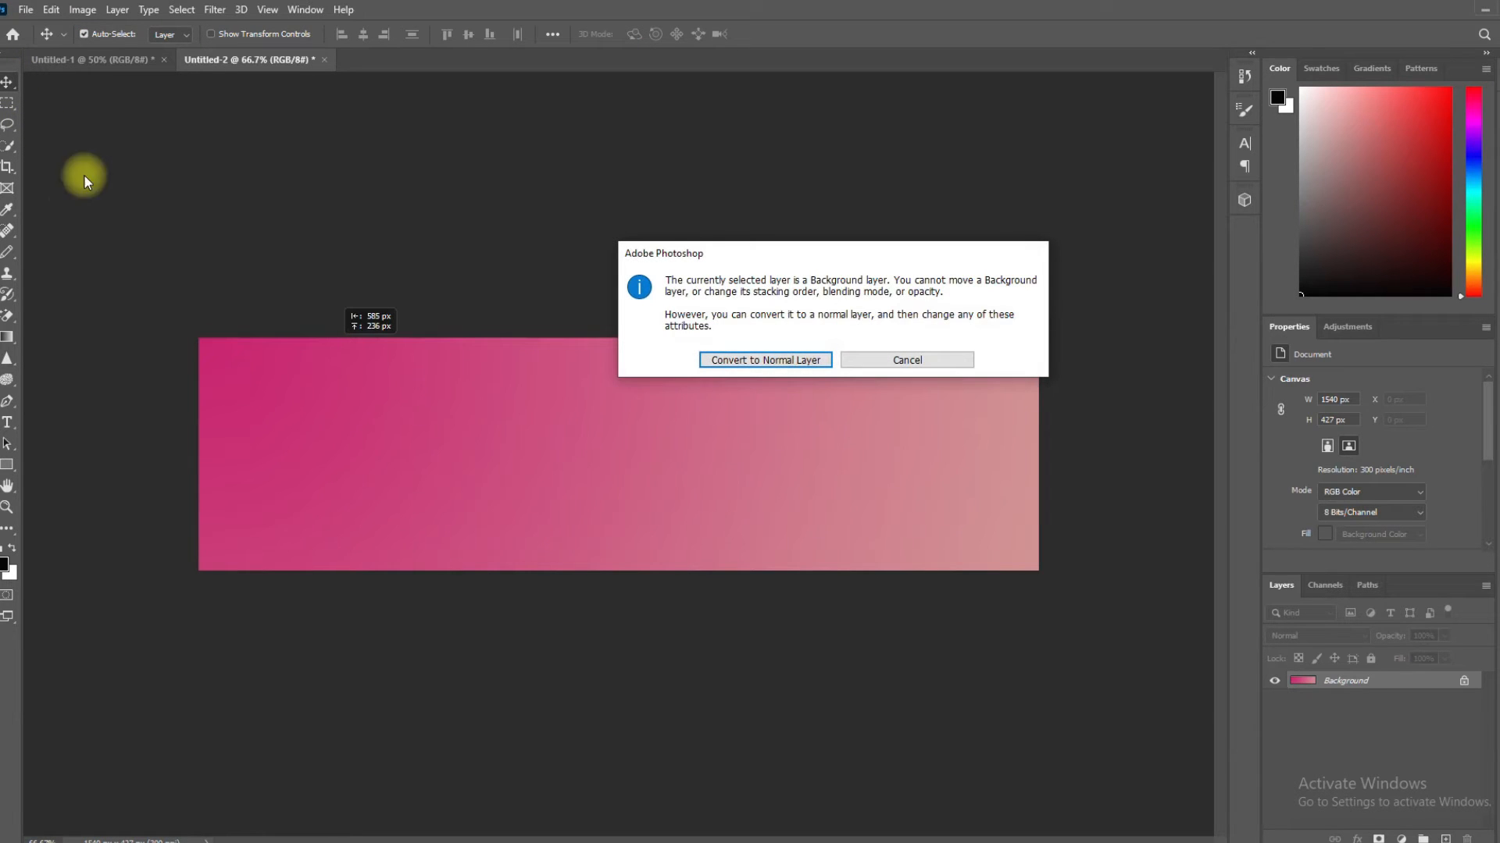
left_click(921, 360)
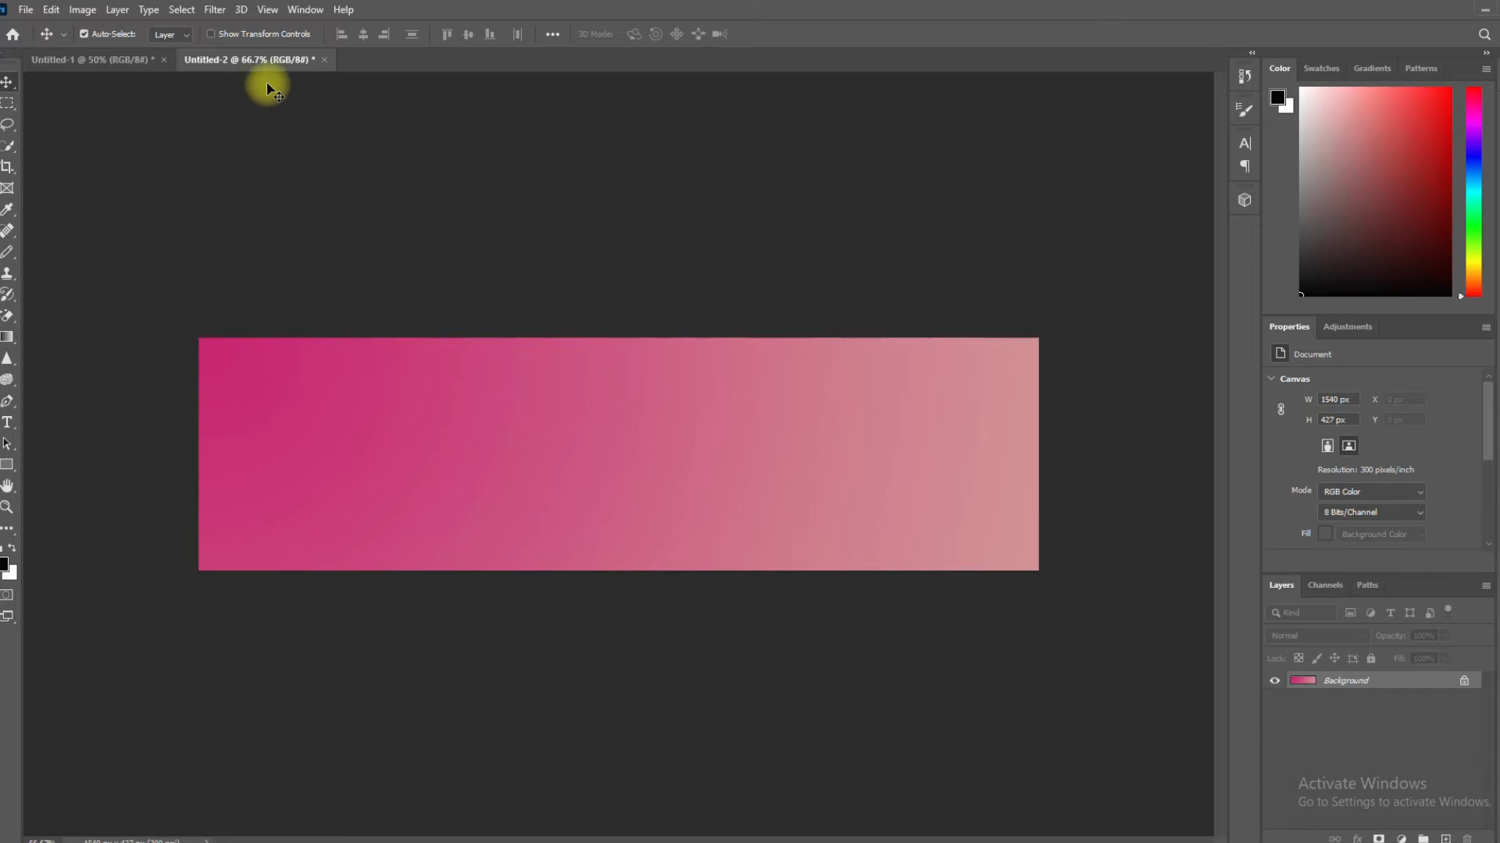
left_click_drag(242, 361, 269, 378)
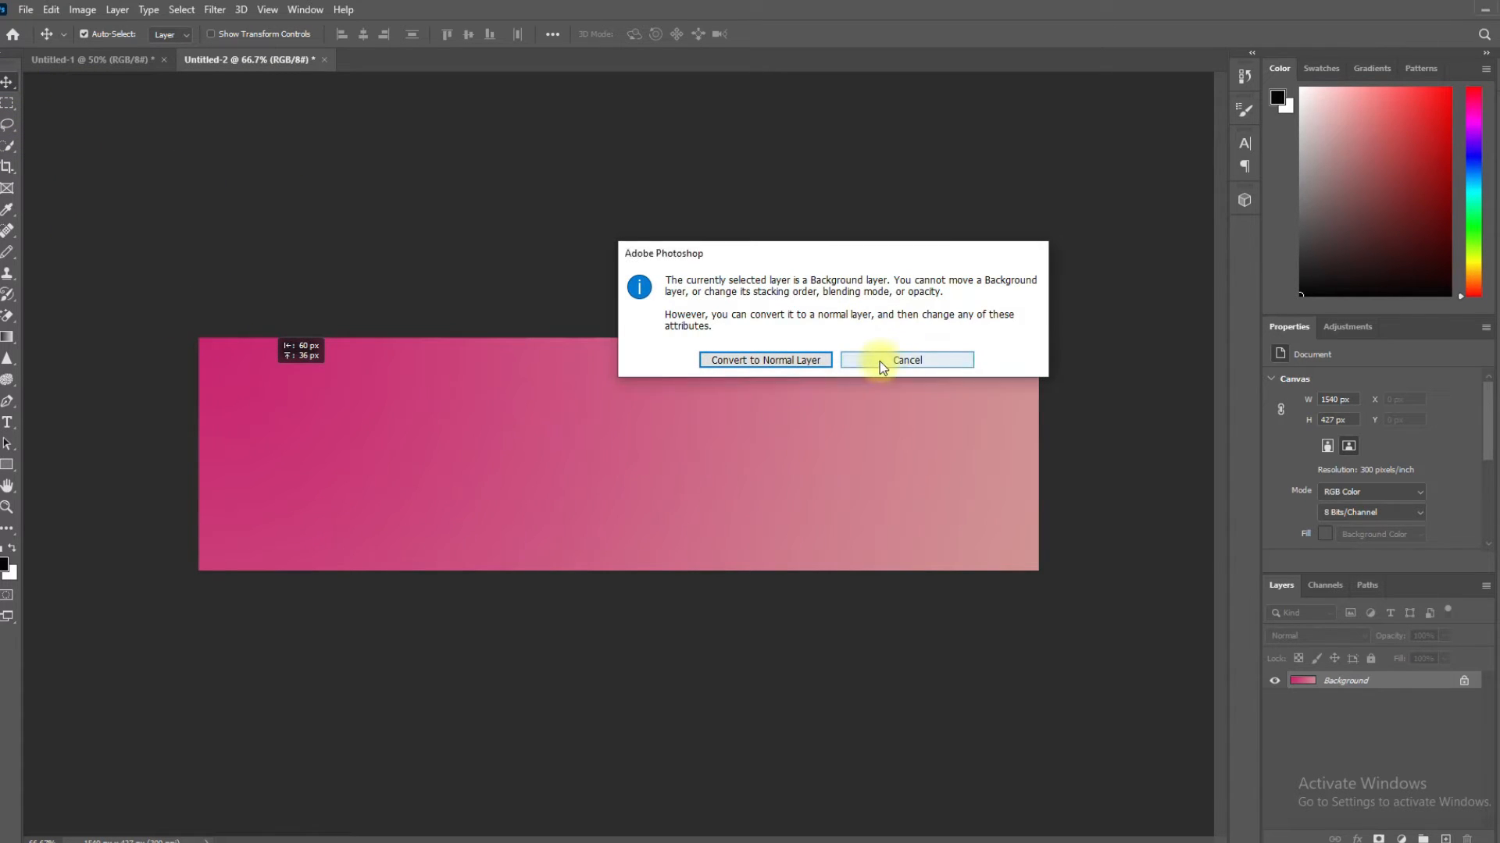
left_click(806, 367)
Step: Copy the red gradient layer into the Untitled-1 document and place it near the middle of the canvas
left_click_drag(631, 438, 662, 457)
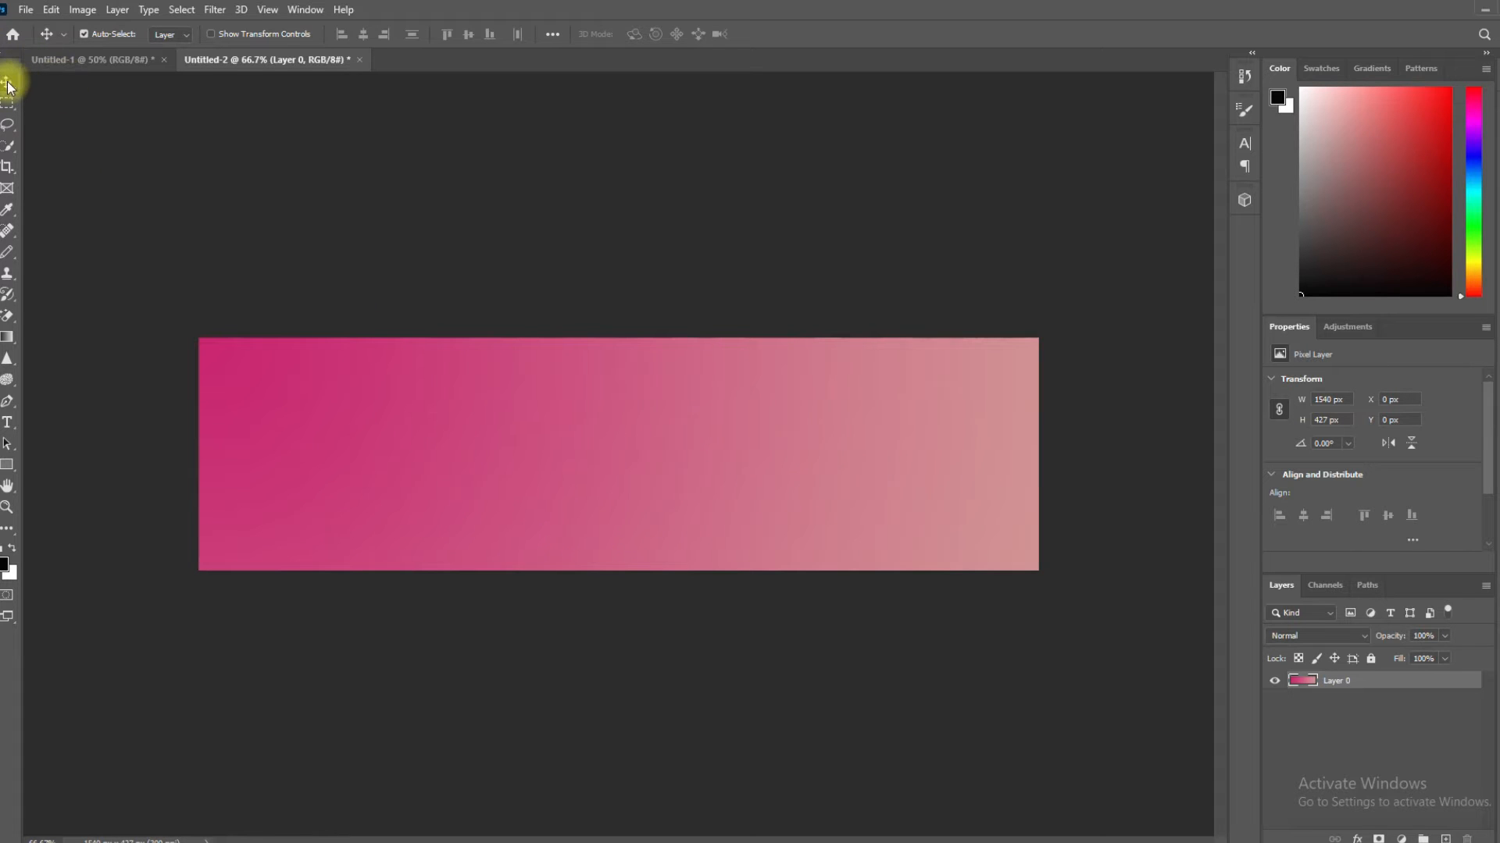
left_click_drag(250, 348, 81, 58)
left_click_drag(333, 417, 606, 451)
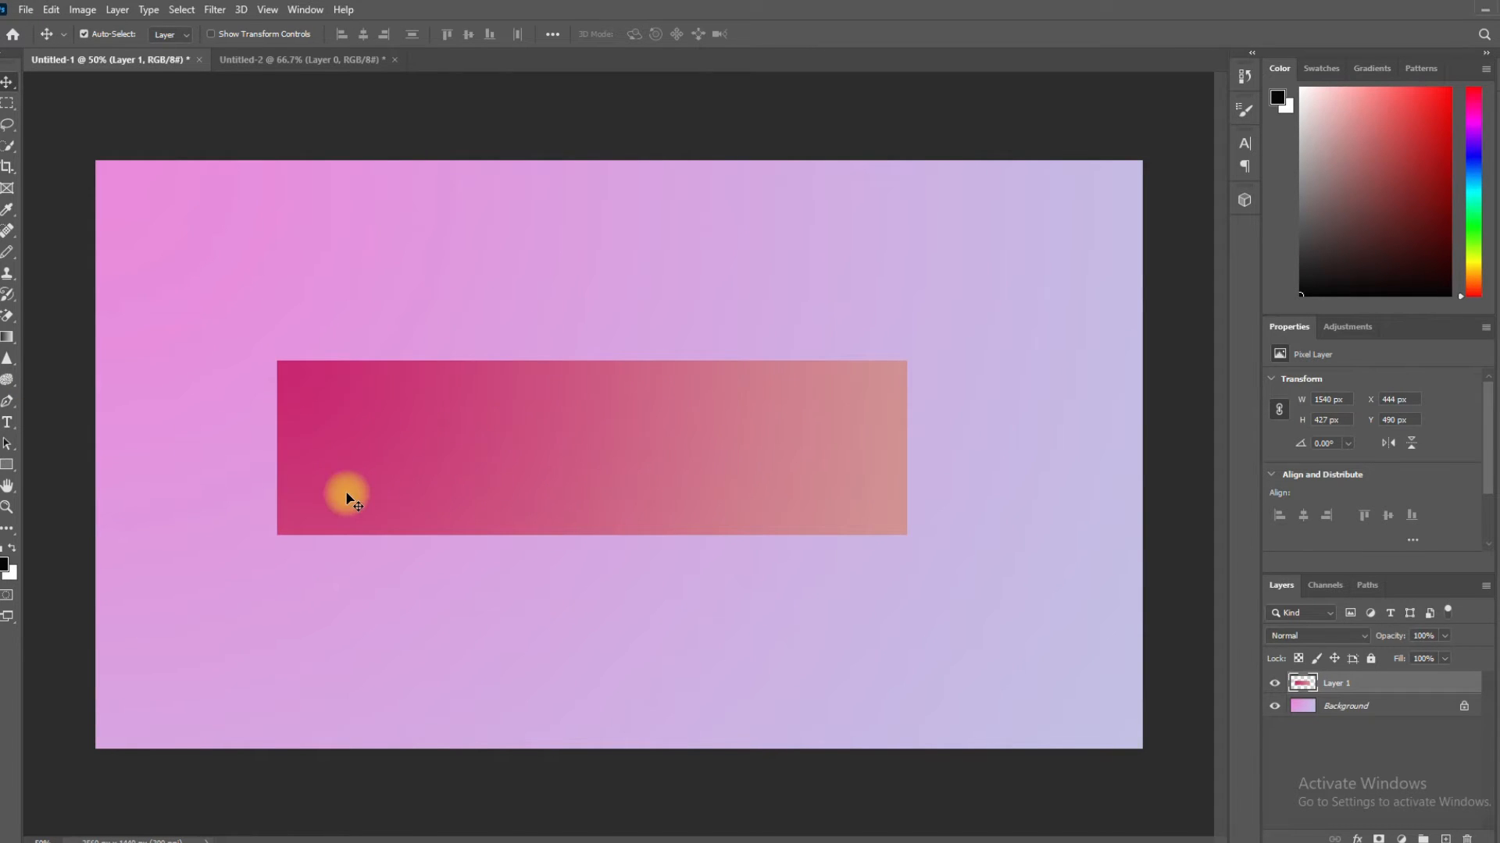
Step: Scale the red gradient rectangle to about 119% and position it around the middle of the pastel background
key("ctrl")
key("ctrl+t")
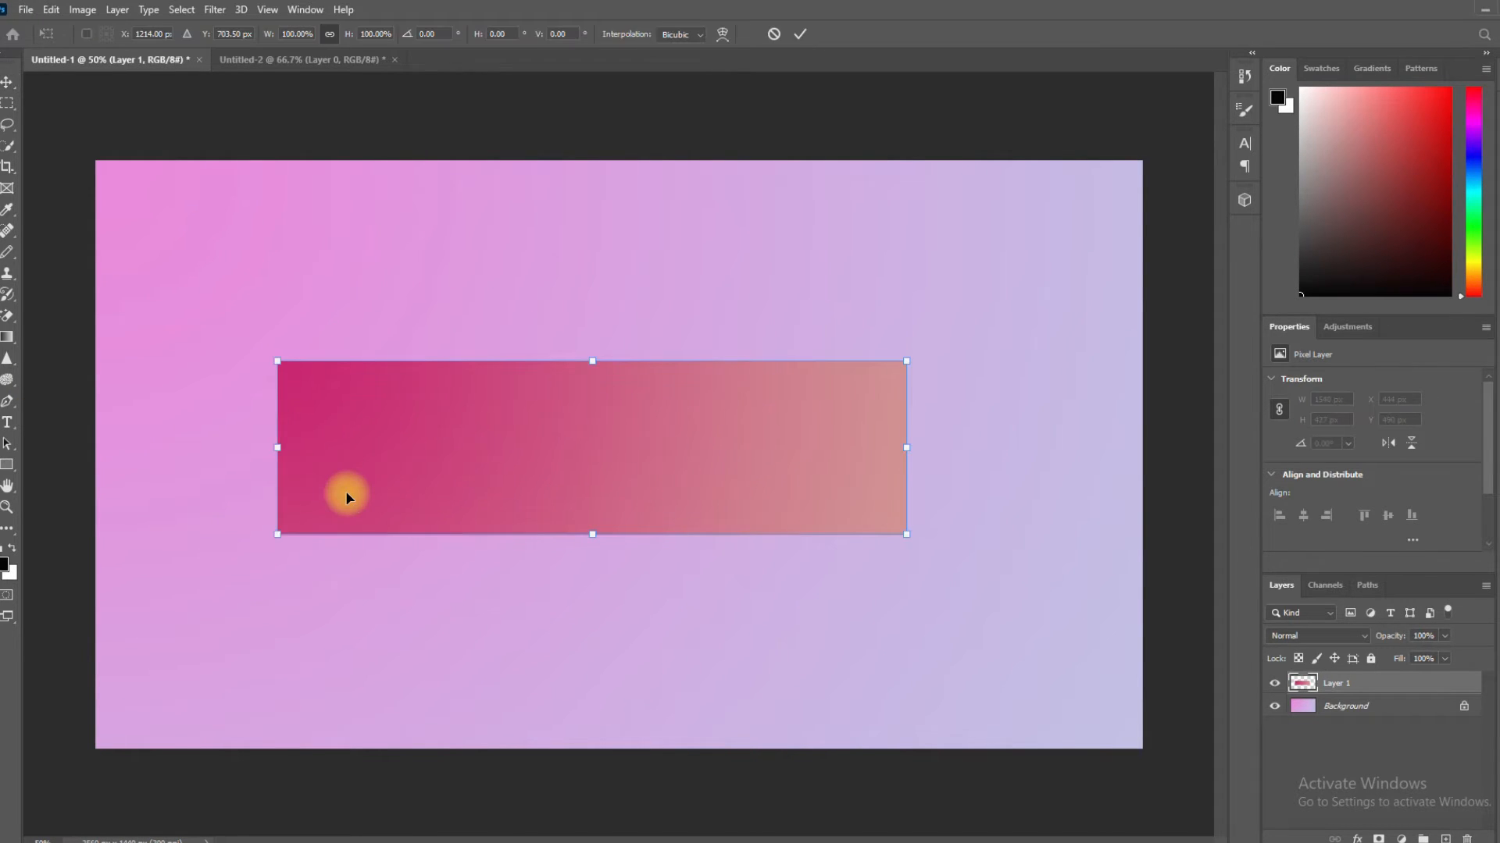
left_click_drag(267, 452, 138, 460)
left_click_drag(906, 448, 1049, 447)
left_click_drag(794, 448, 799, 480)
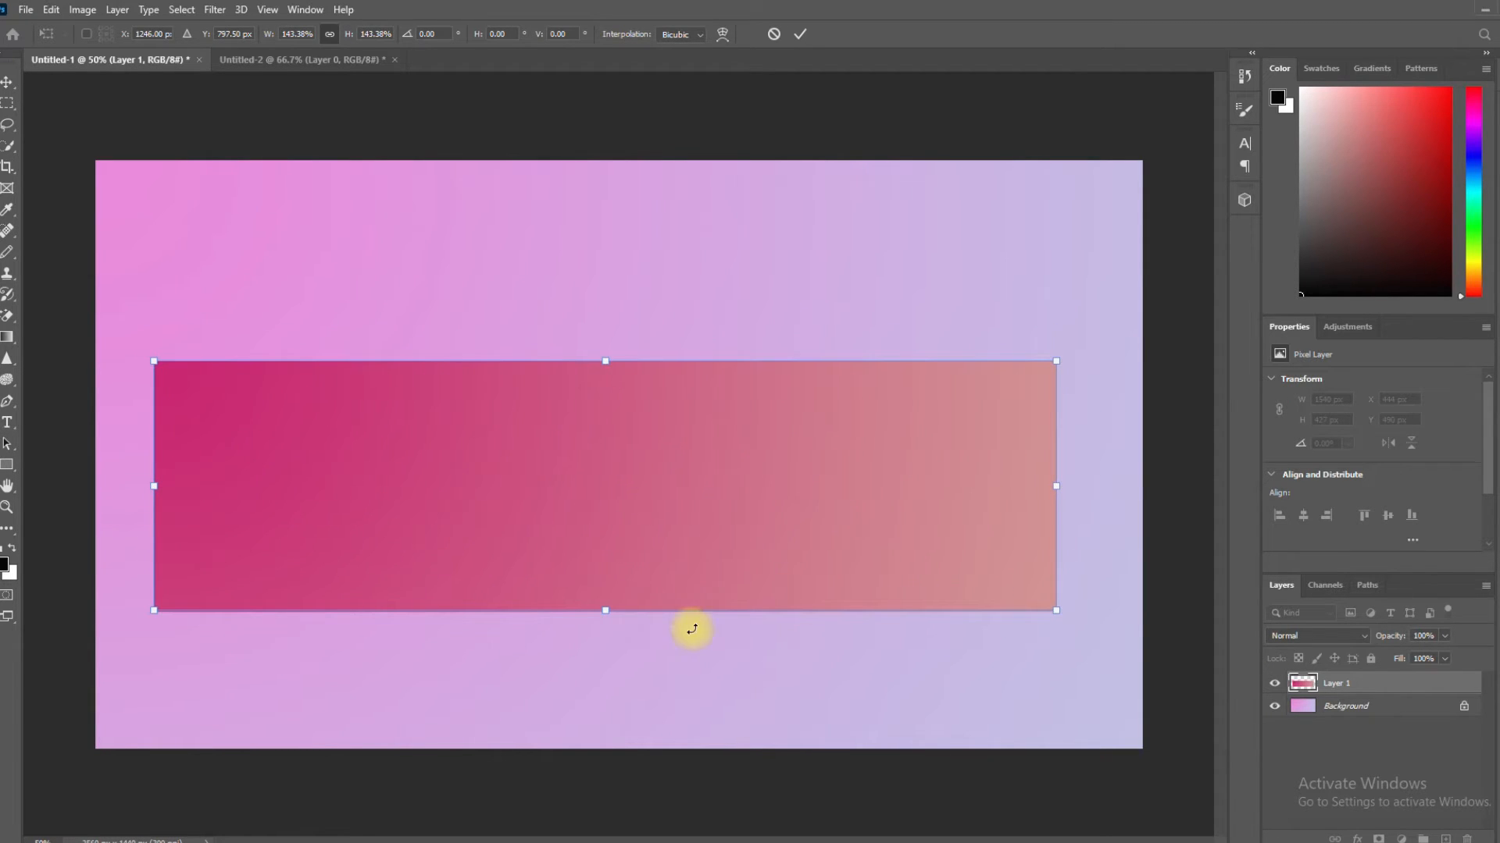
left_click_drag(606, 610, 662, 481)
left_click(800, 36)
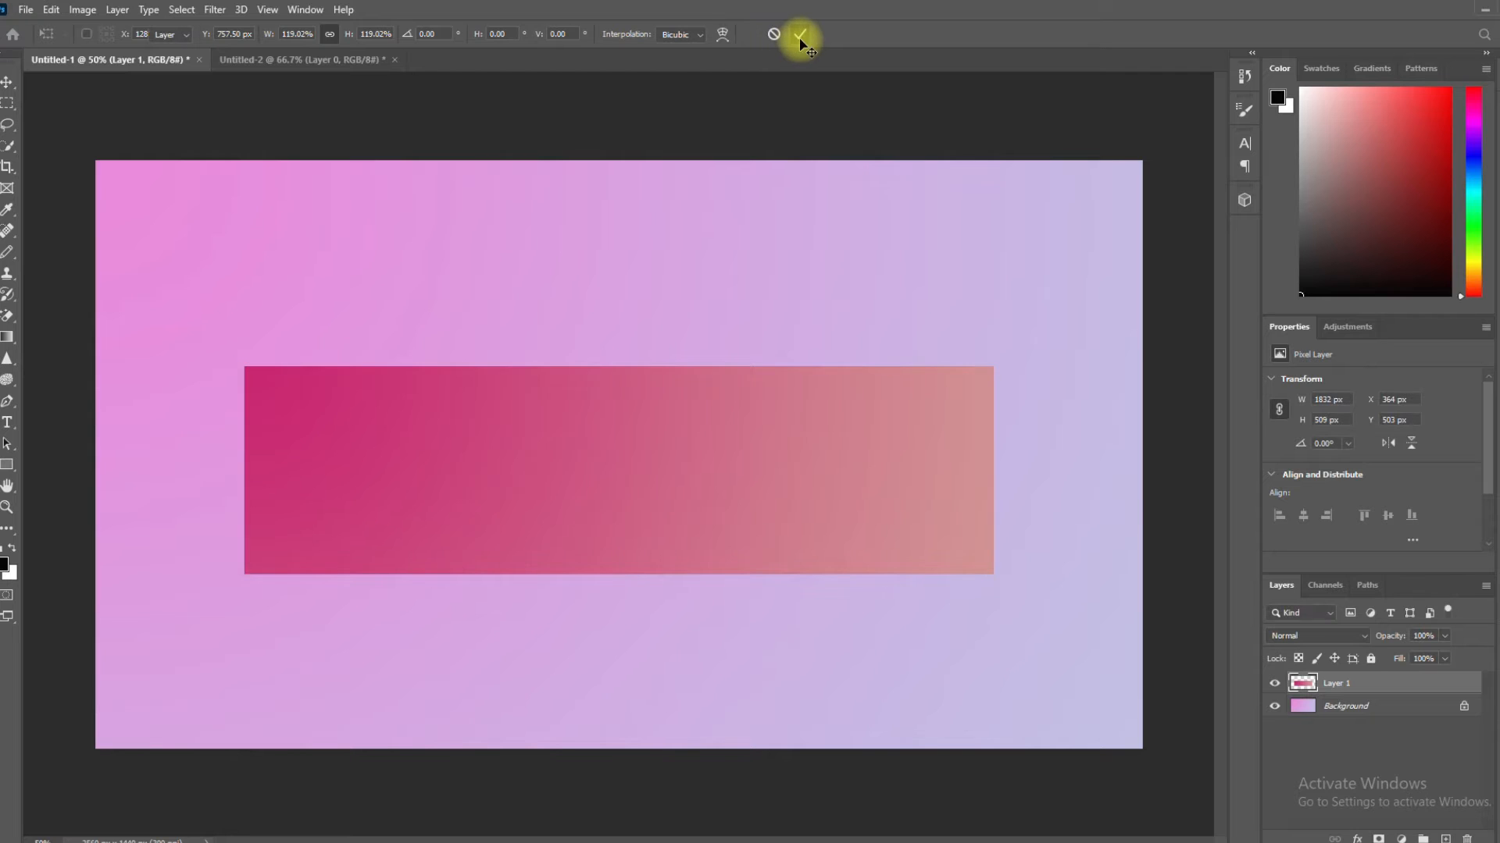
left_click(26, 9)
left_click(52, 40)
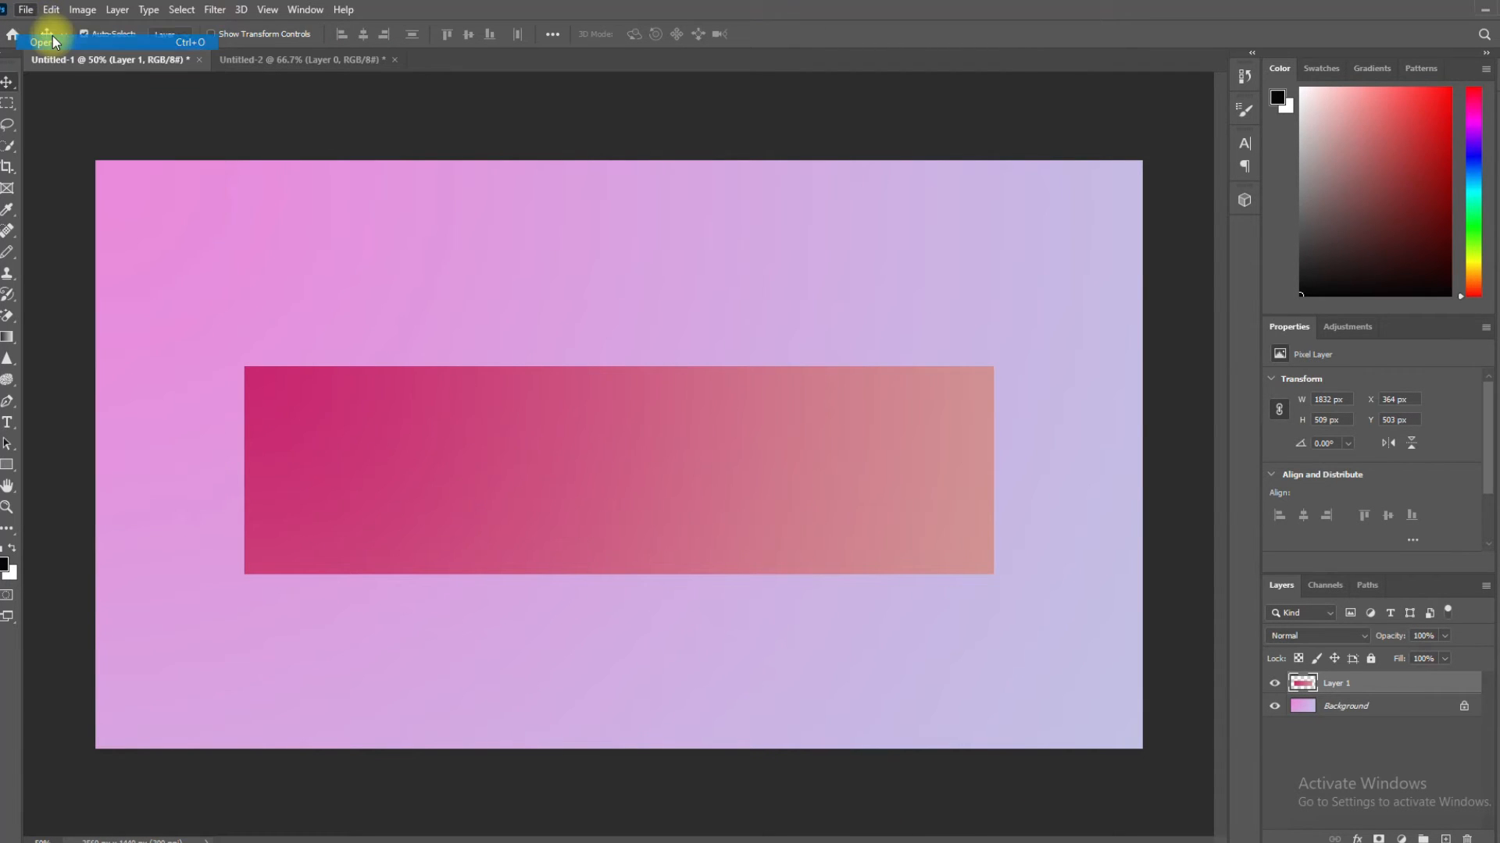
left_click(1001, 317)
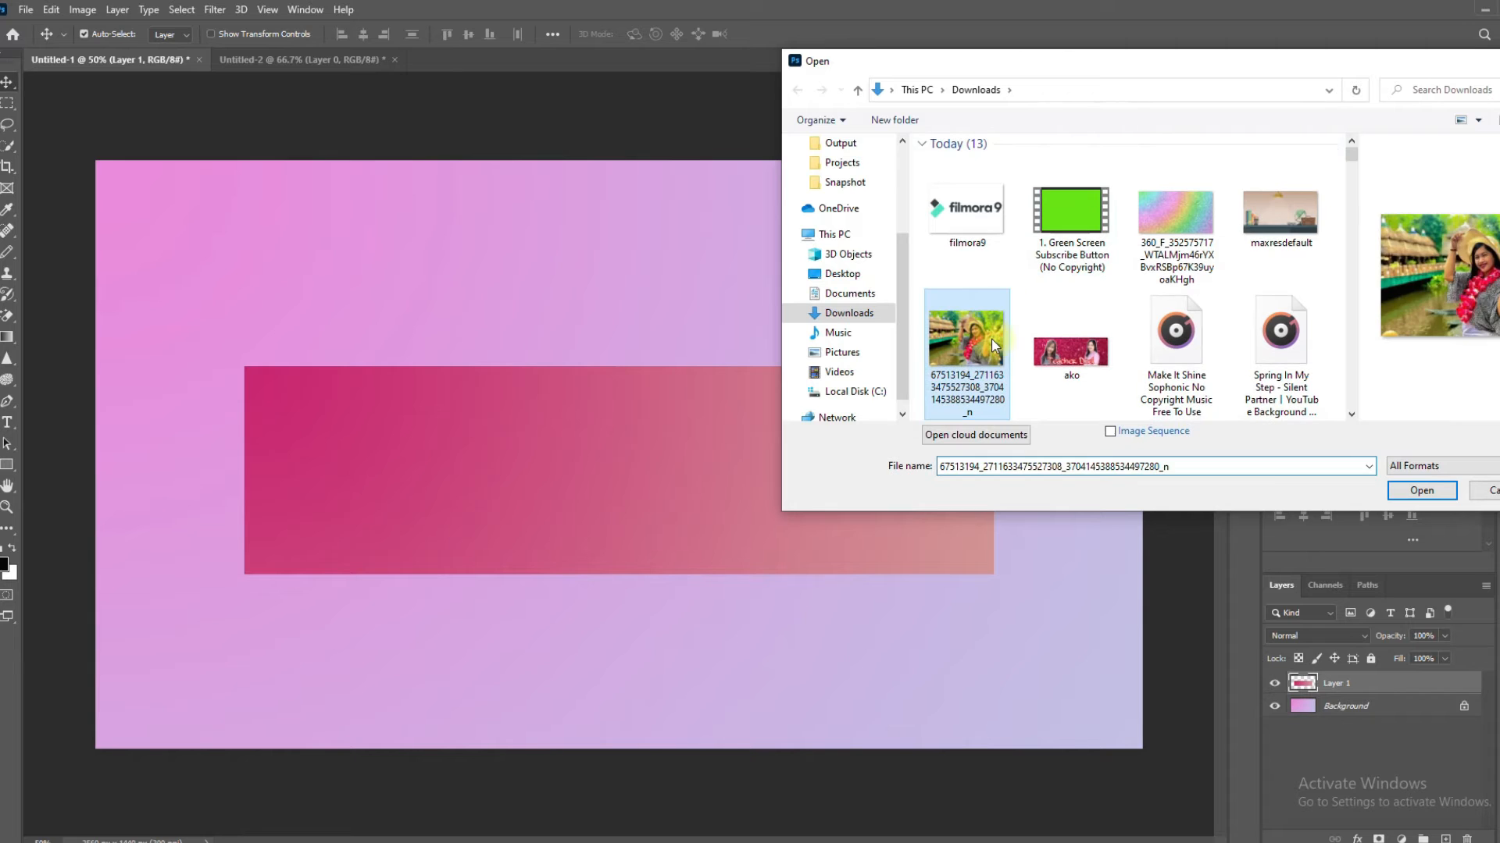
left_click(1422, 491)
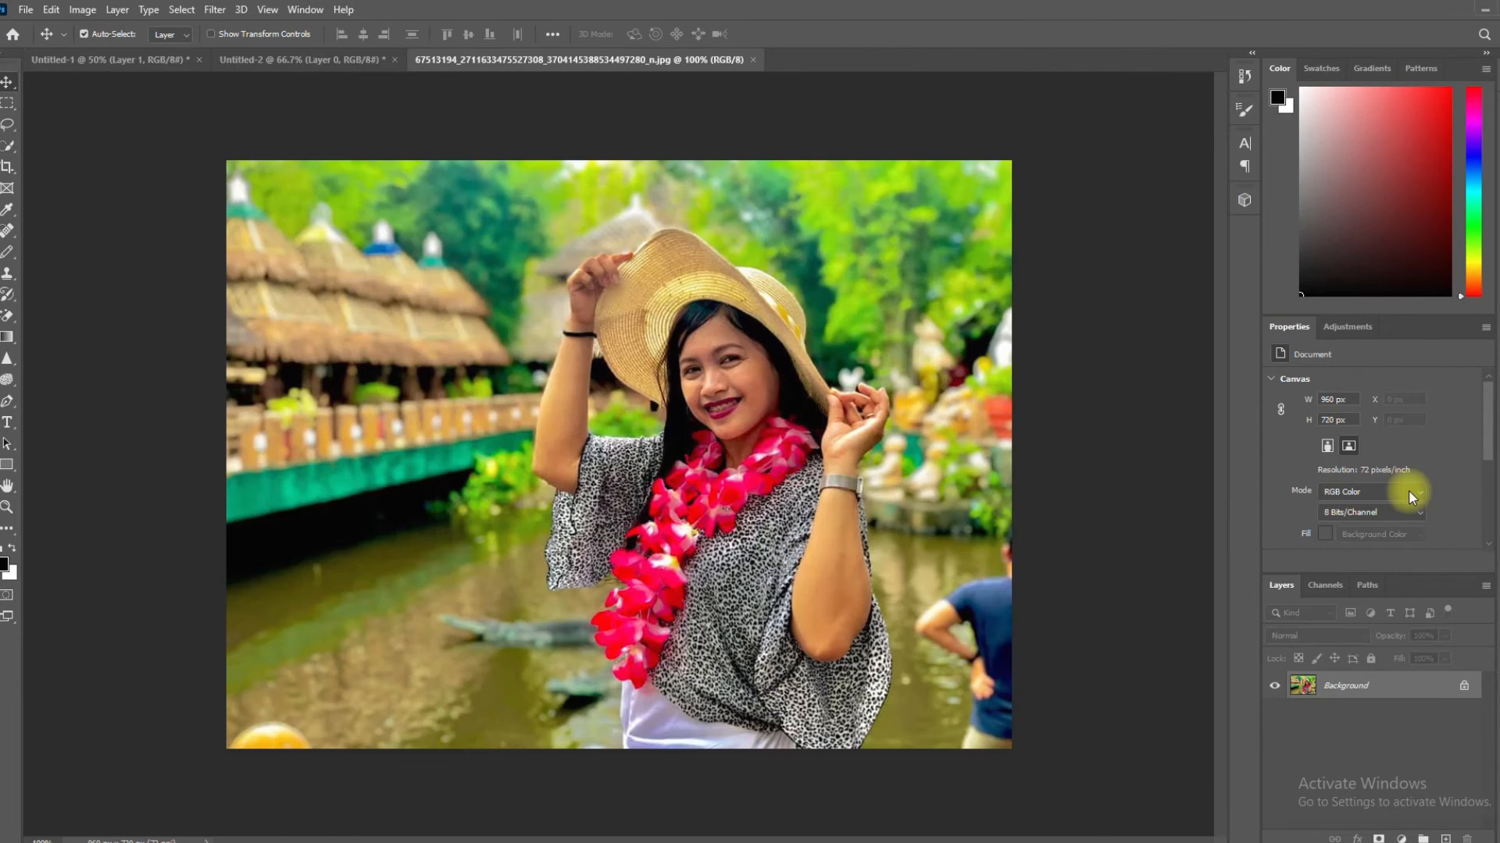
Step: Start a Pen tool path at the top of the woman's hat and trace down the hat's right edge
right_click(8, 406)
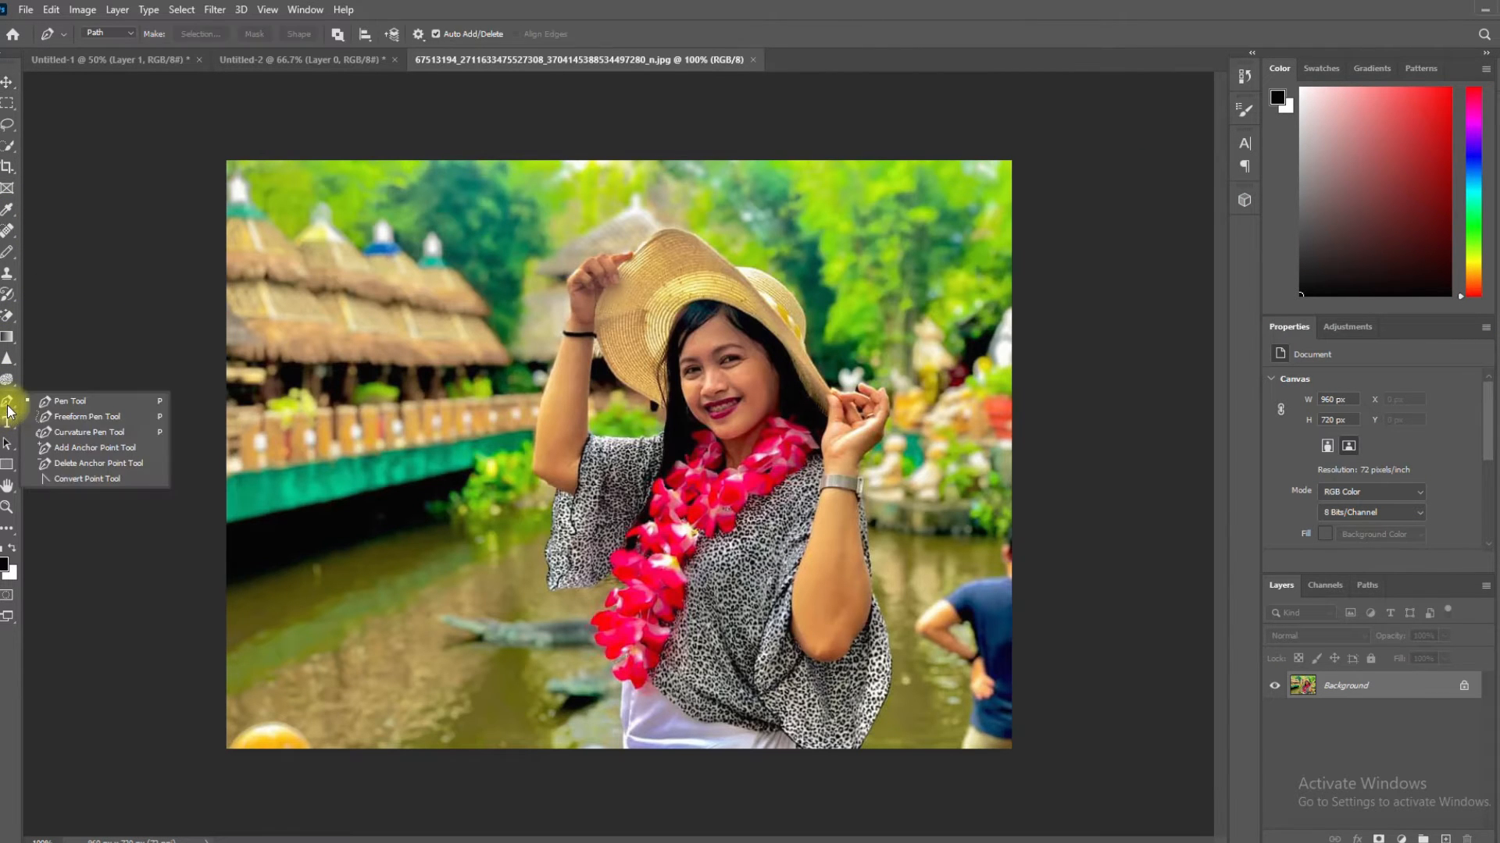
left_click(61, 405)
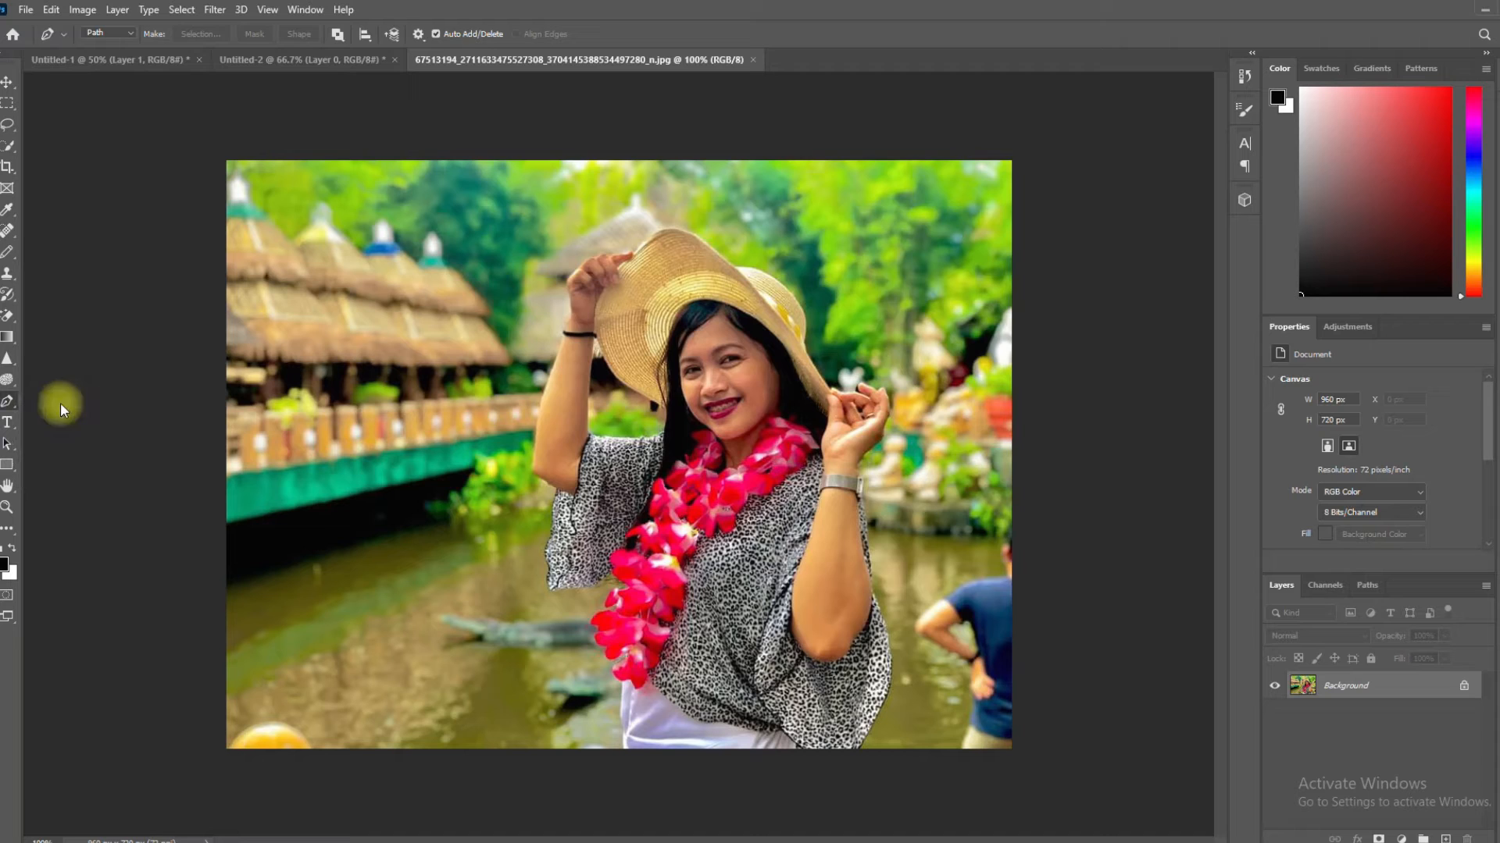
left_click(668, 227)
left_click(702, 239)
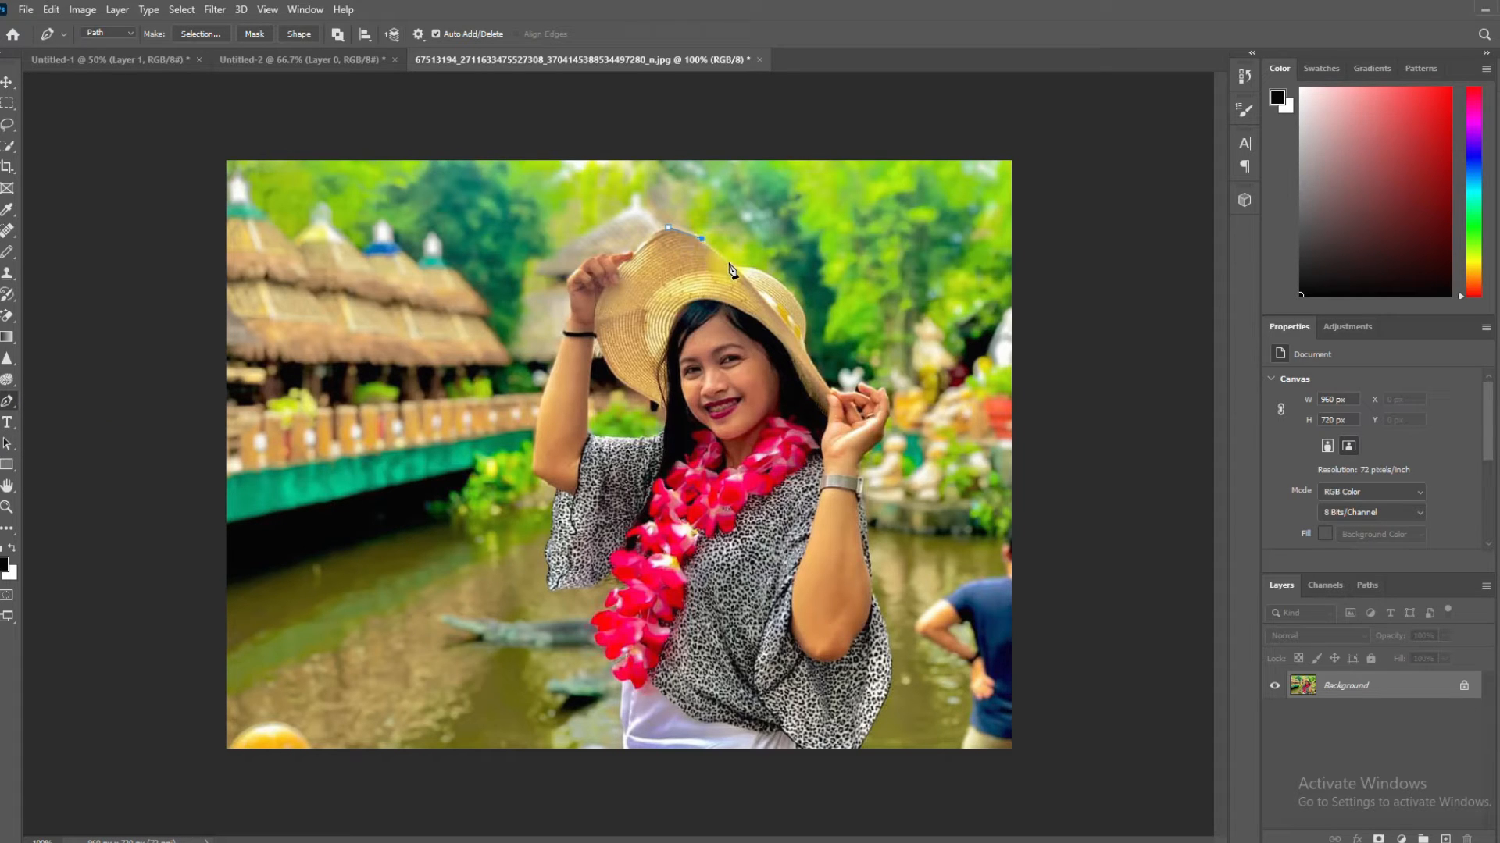
left_click(733, 268)
left_click(753, 269)
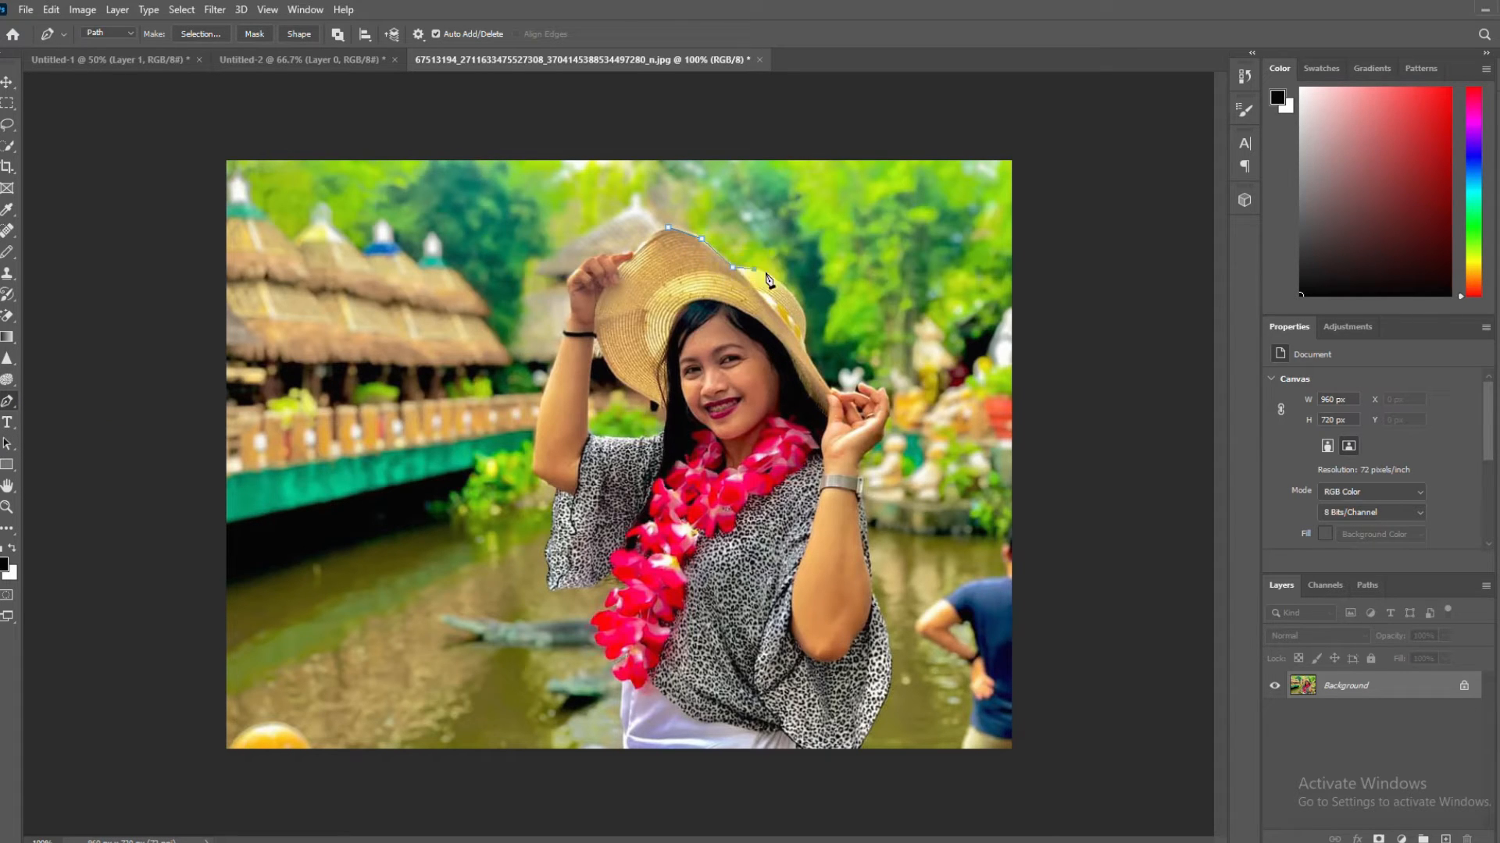
left_click(782, 286)
left_click(803, 318)
left_click(804, 346)
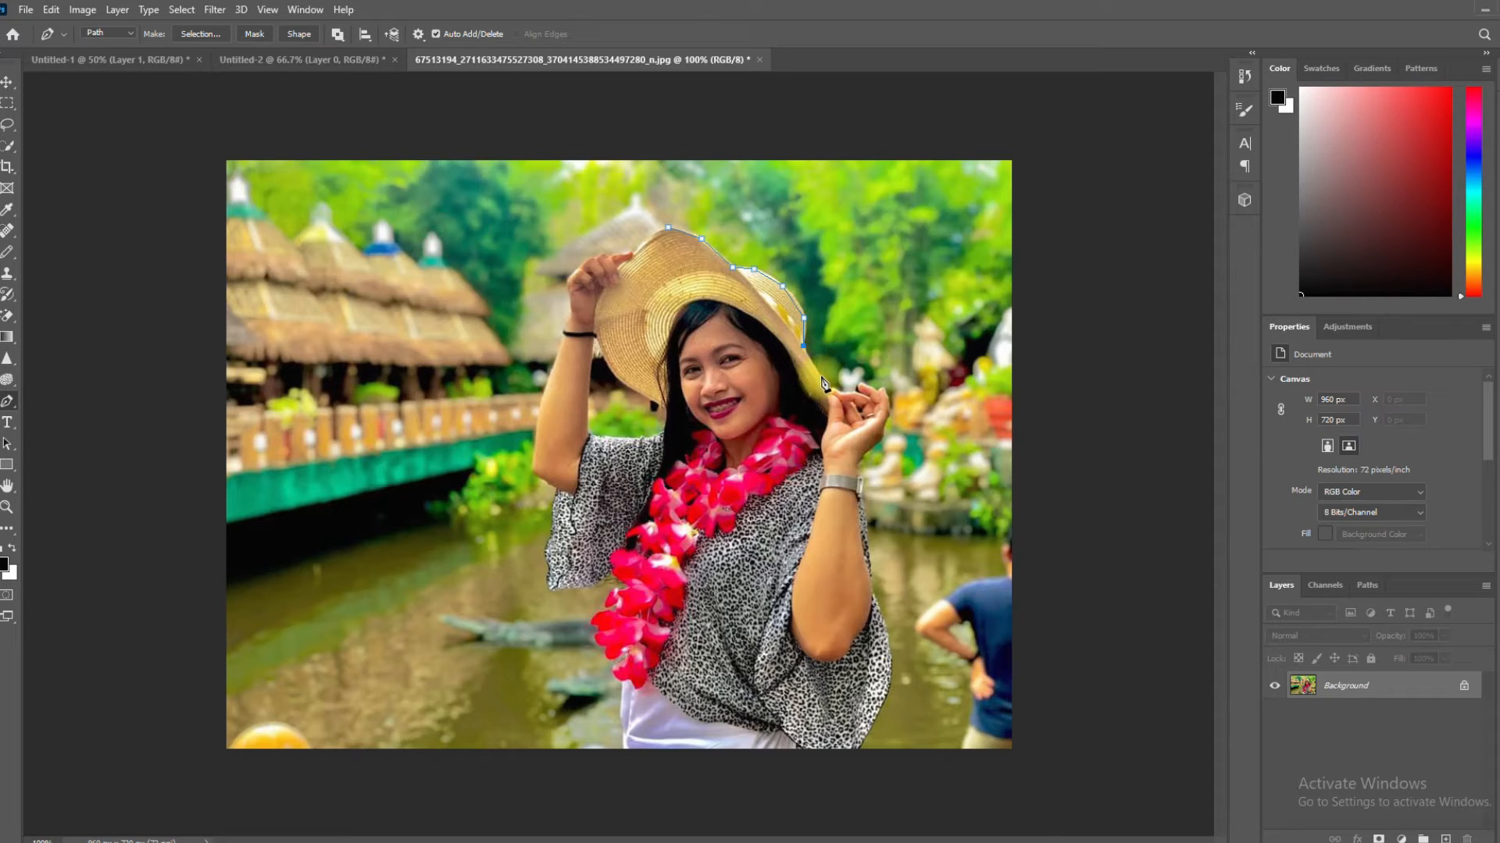
Step: Continue the path around the fingers of the raised hand on the right and down past the wristwatch and forearm
left_click(833, 391)
left_click(859, 388)
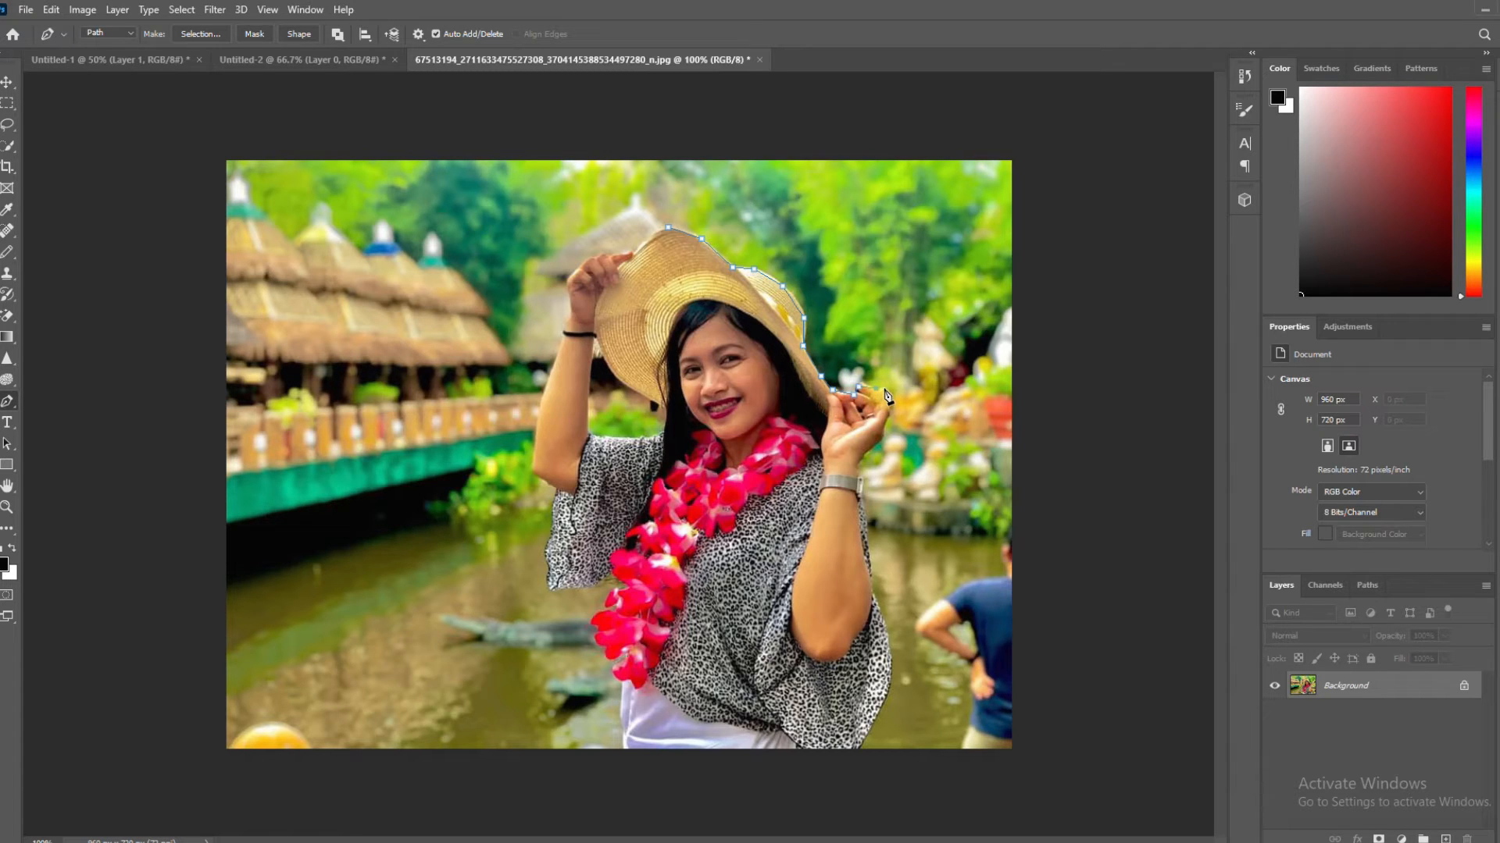
left_click(883, 387)
left_click(885, 429)
left_click(859, 475)
left_click(861, 502)
left_click(868, 560)
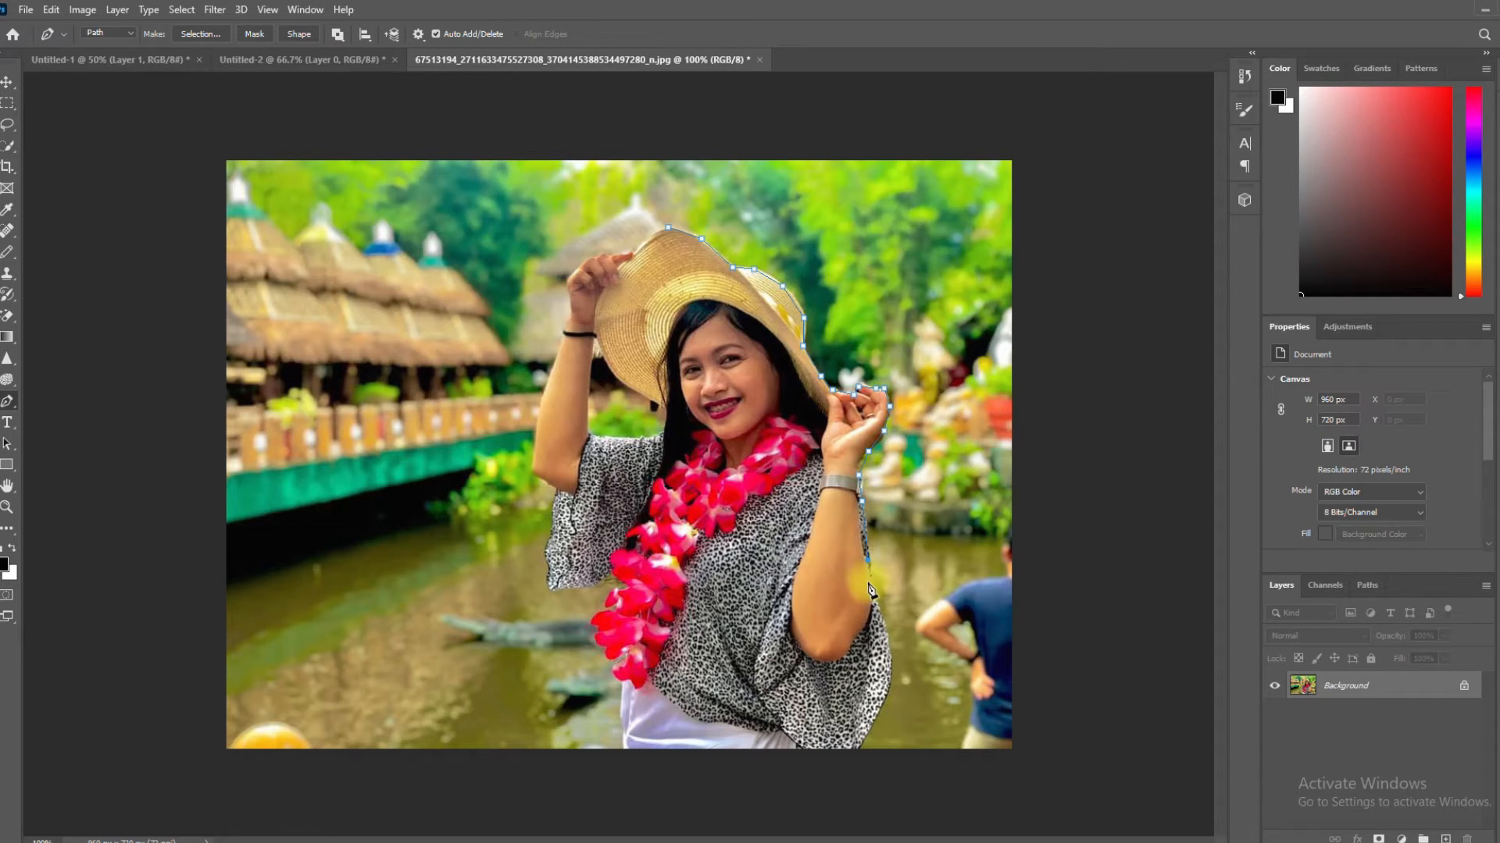
Step: Continue the path down the outer edge of the sleeve below the wristwatch arm and along the photo's bottom edge to the white shorts' far side
left_click(872, 596)
left_click(890, 653)
left_click(878, 716)
left_click(860, 747)
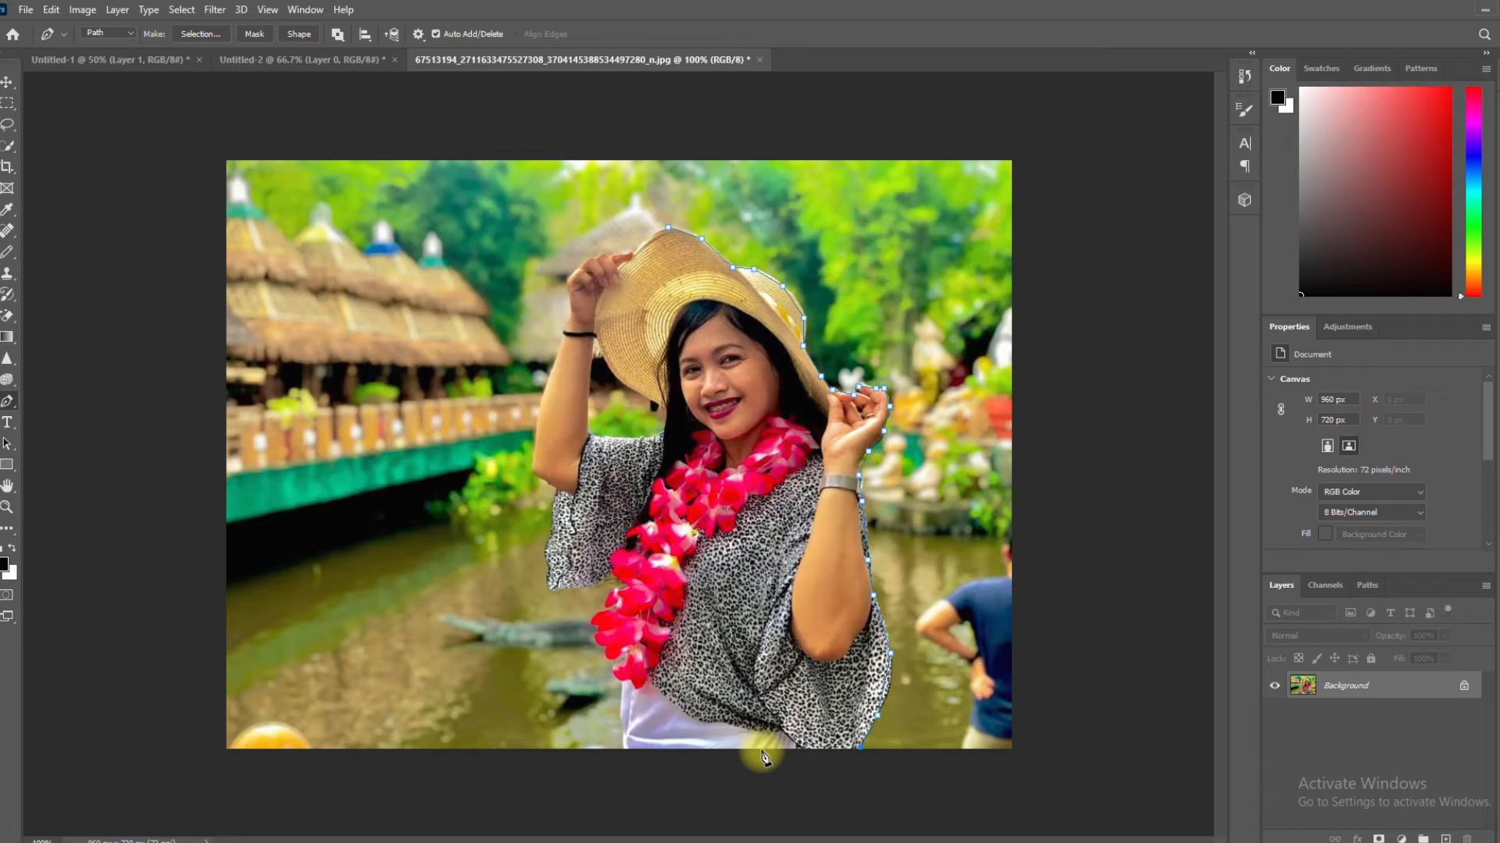
left_click(762, 750)
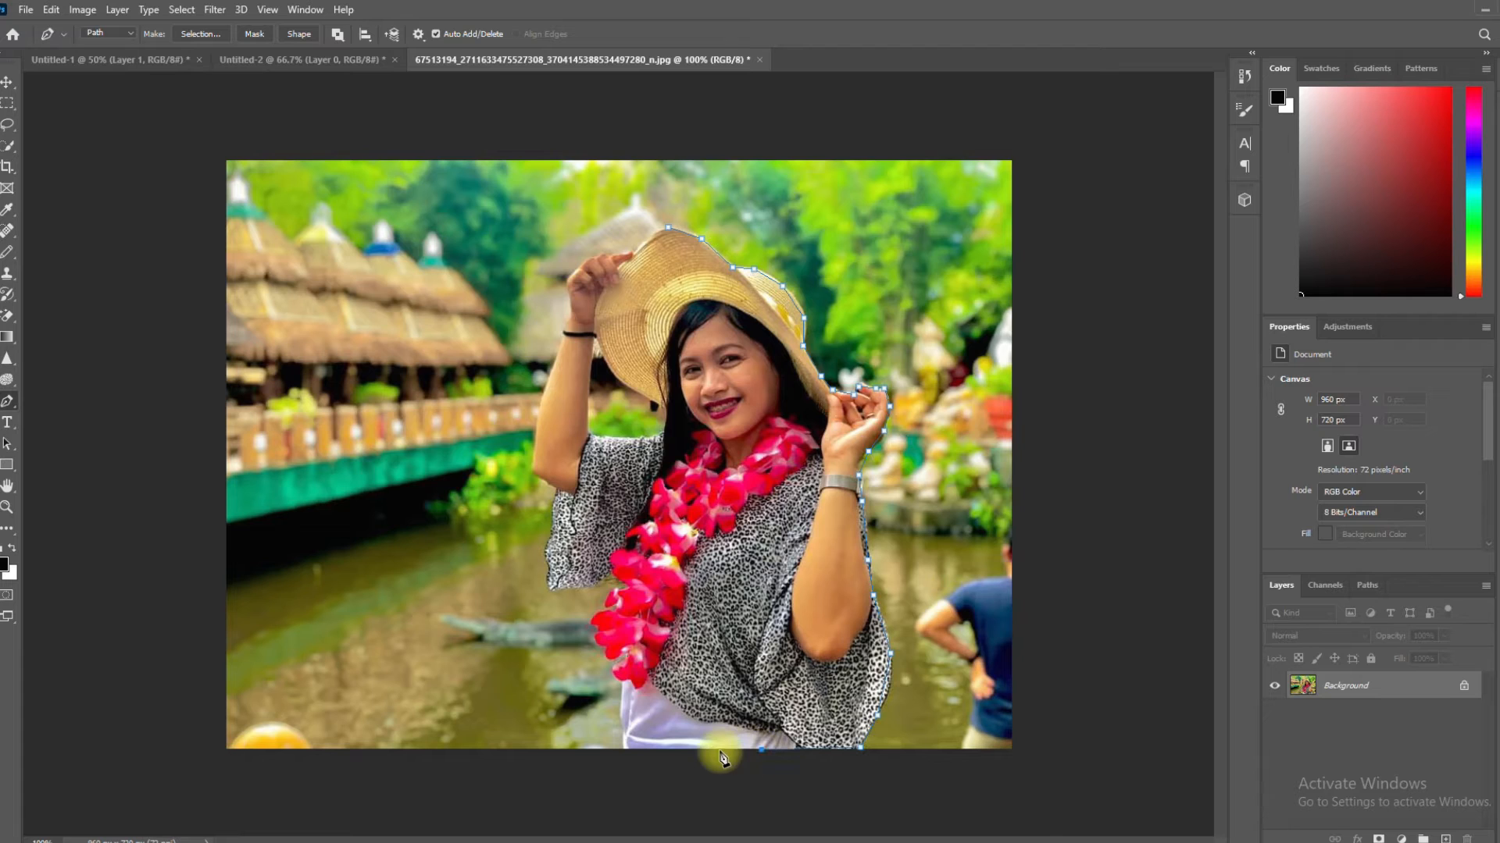
left_click(625, 749)
left_click(623, 723)
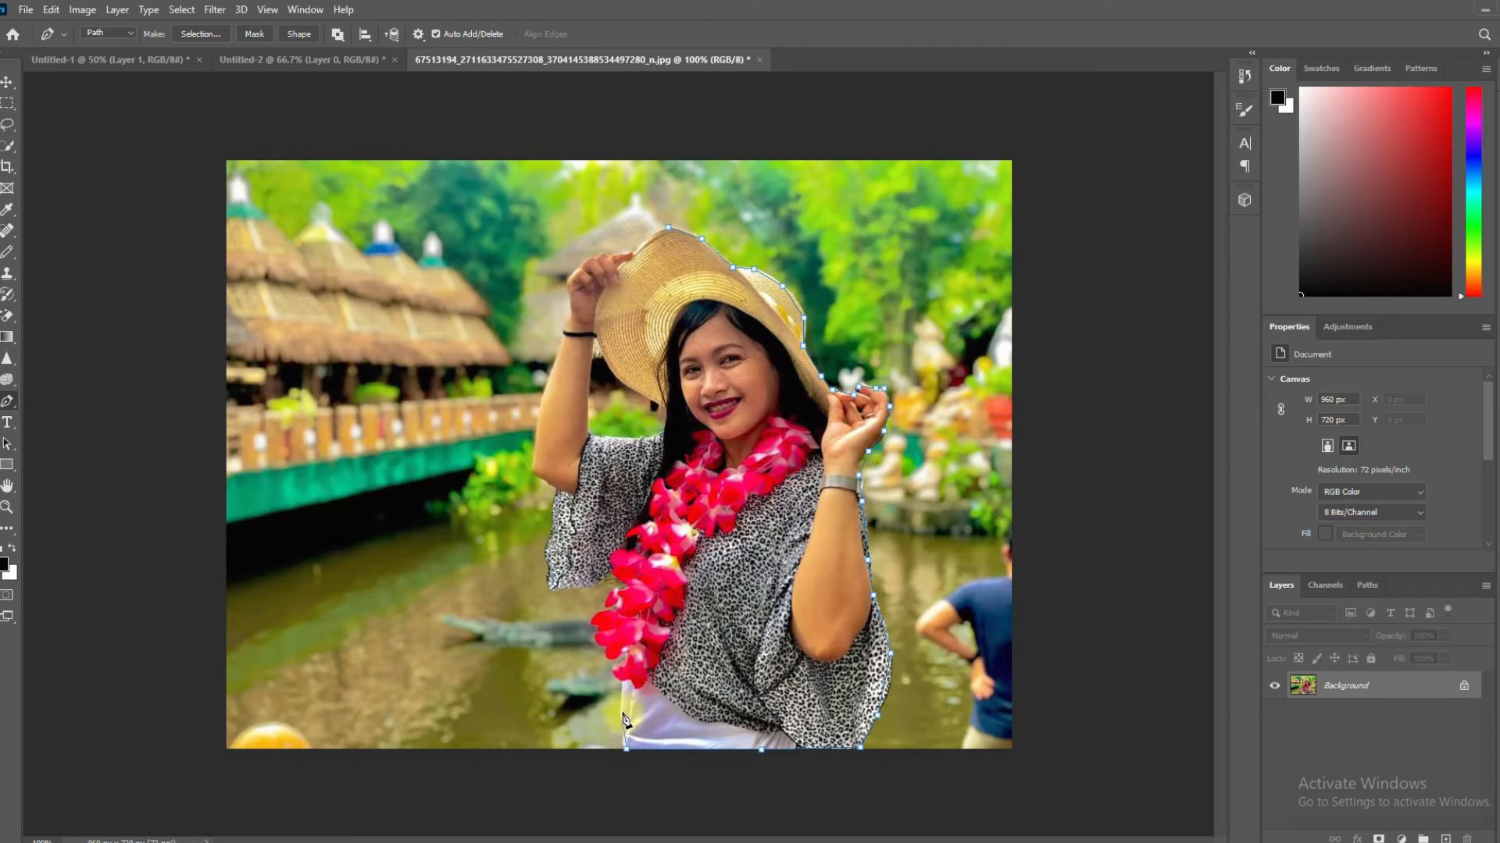
Step: Continue the path up along the outer edge of the pink flower garland and around the hem of the other sleeve
left_click(612, 664)
left_click(605, 652)
left_click(598, 632)
left_click(606, 600)
left_click(589, 584)
left_click(550, 587)
left_click(545, 558)
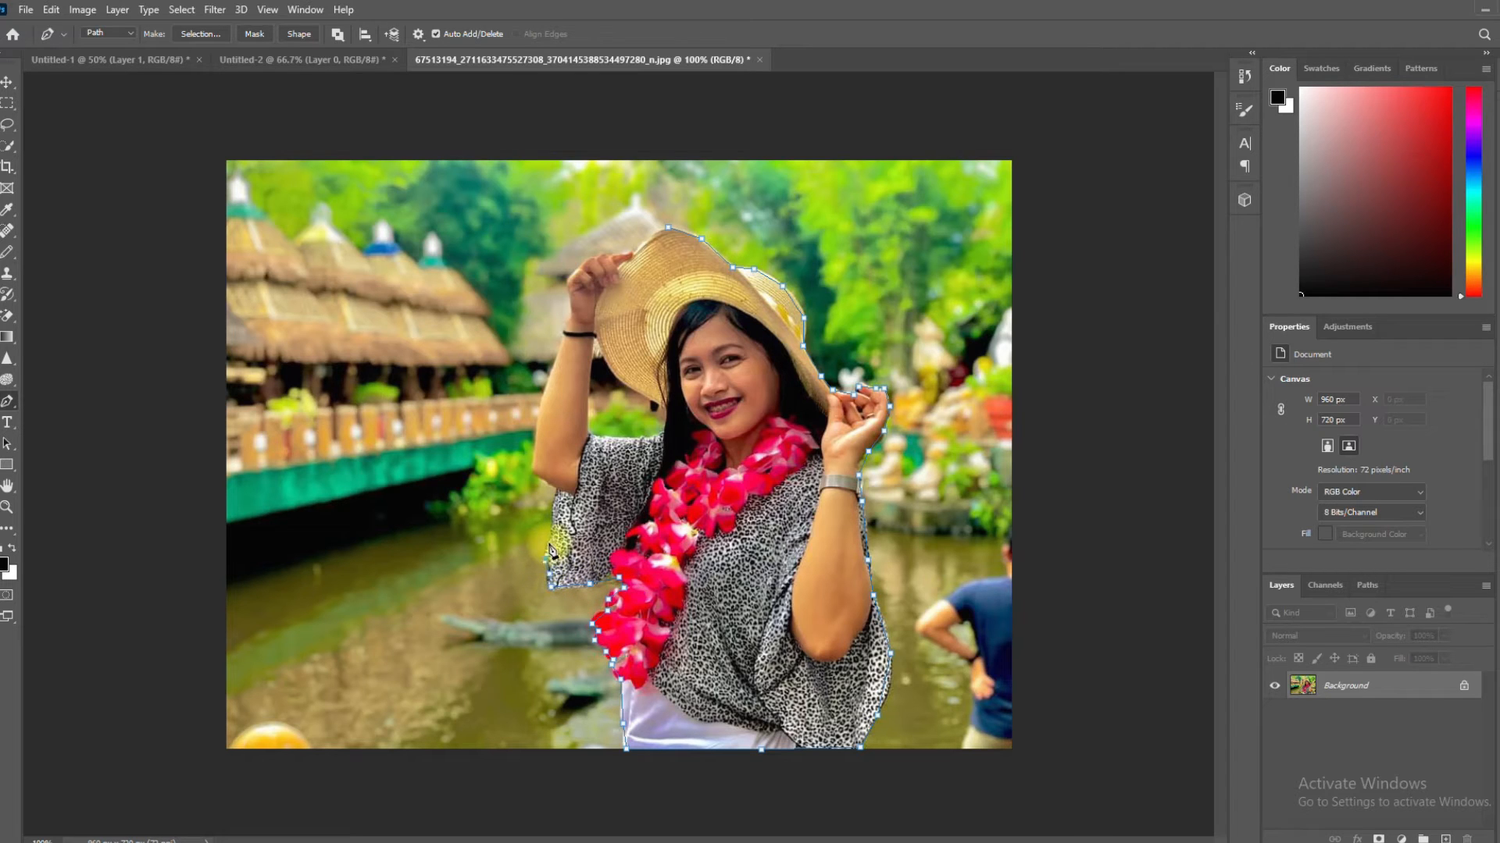
Step: Trace the path up the sleeve's outer edge, around the elbow and along the forearm to the wrist with the black band
left_click(559, 491)
left_click(536, 461)
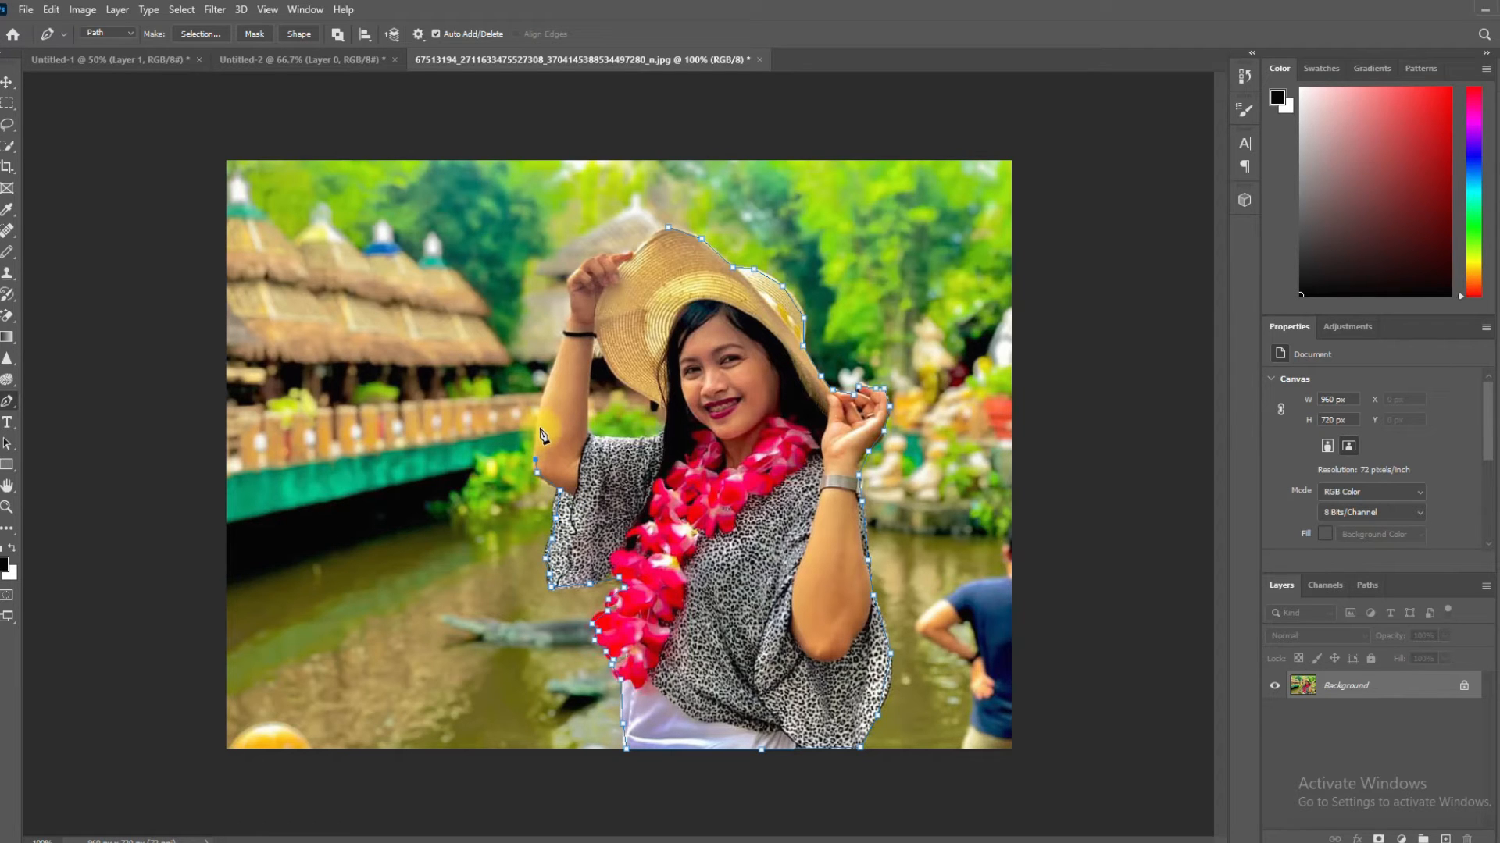
left_click(536, 424)
left_click(546, 387)
left_click(563, 336)
left_click(572, 317)
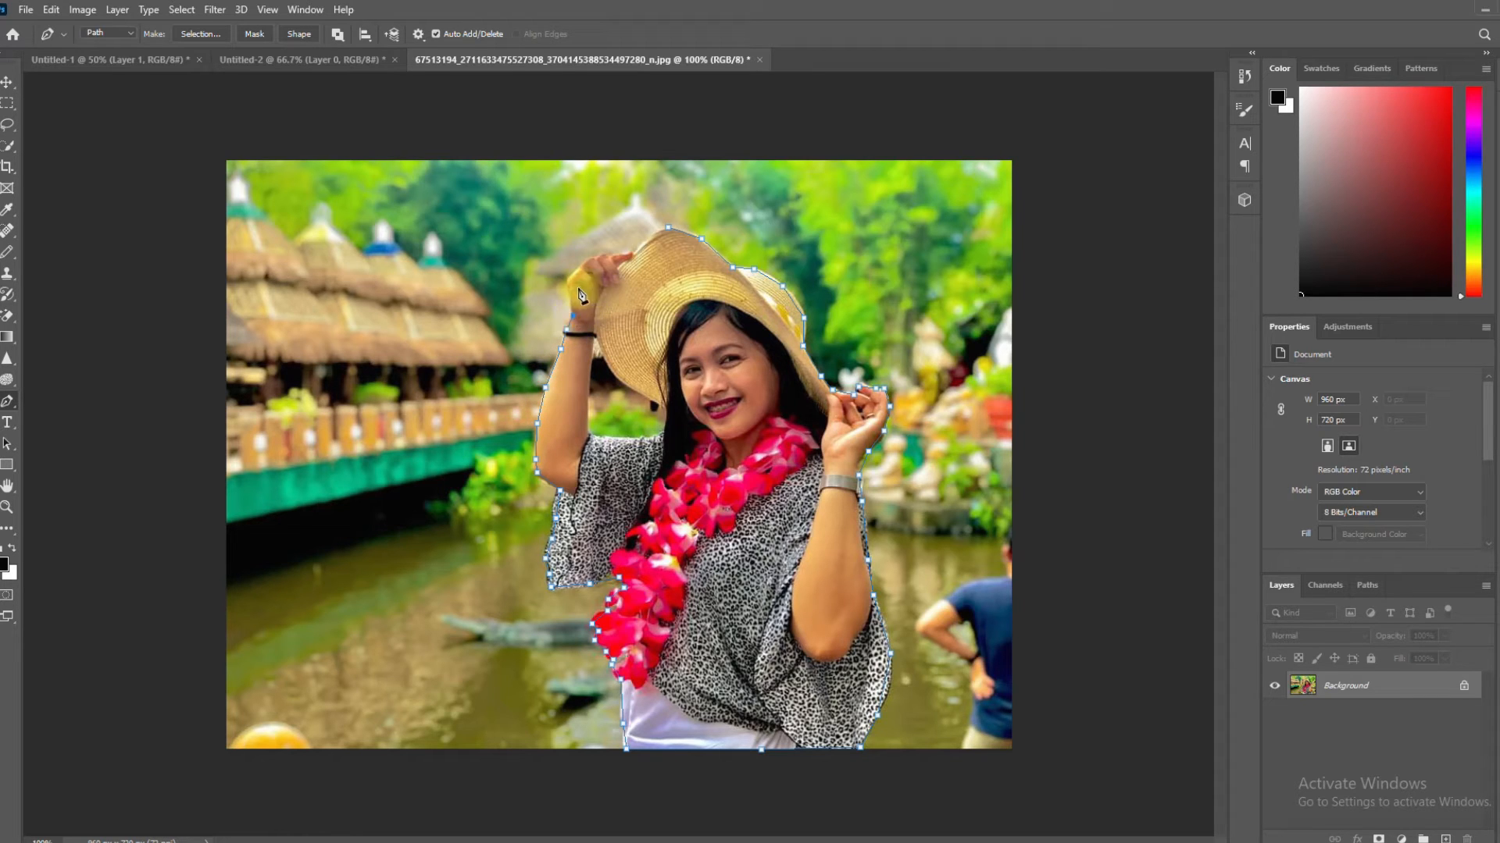
Step: Trace around the hand holding the hat brim and close the path at its starting point on top of the hat
left_click(569, 283)
left_click(582, 271)
left_click(612, 257)
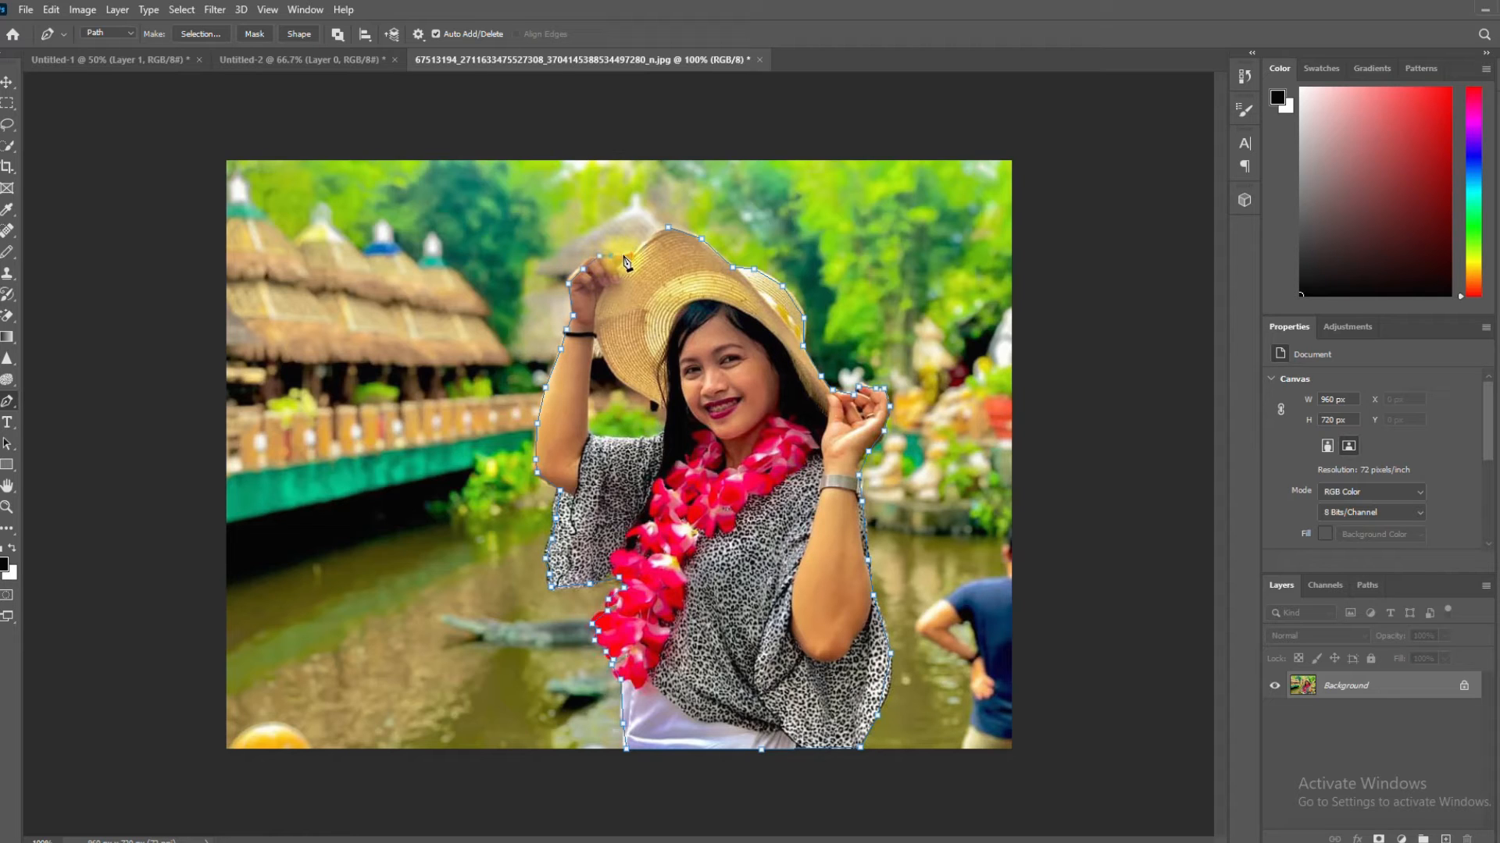
left_click(638, 251)
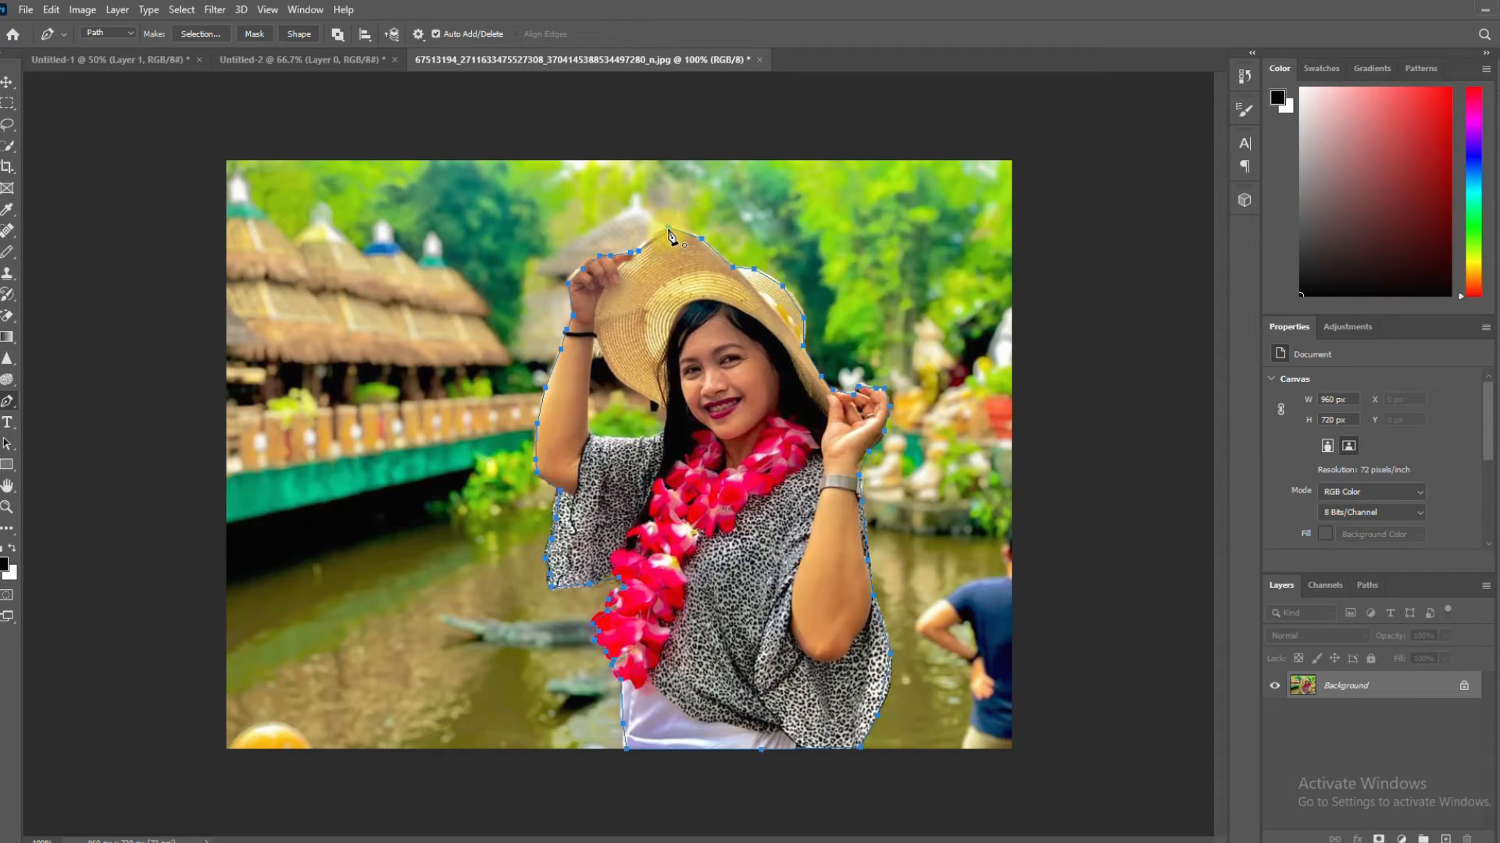
left_click(668, 230)
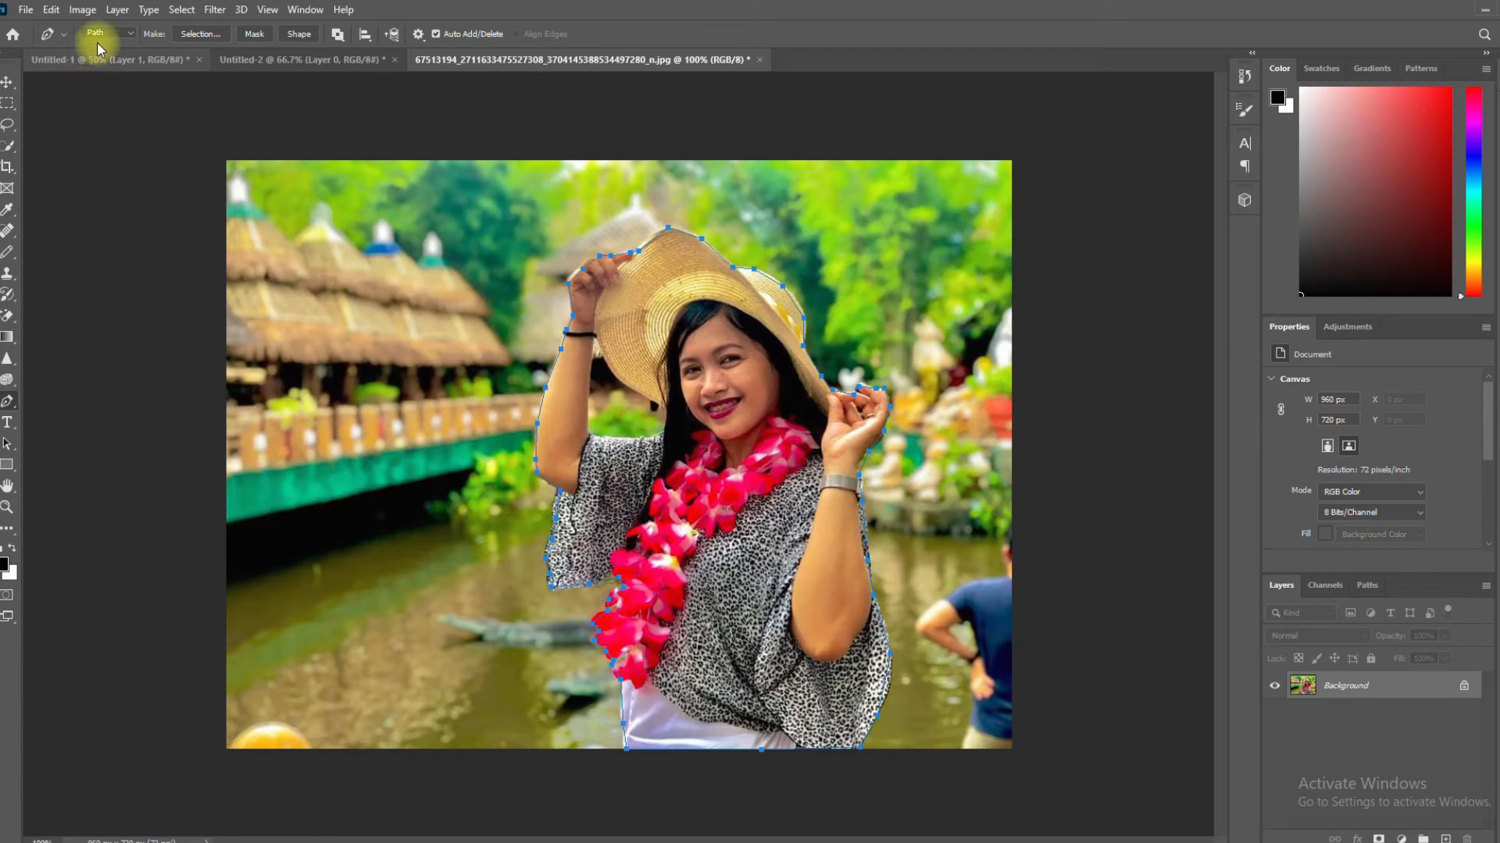
Step: Select the woman with Select Subject and move the cutout into the Untitled-1 document, over the middle of the red gradient rectangle
left_click(181, 10)
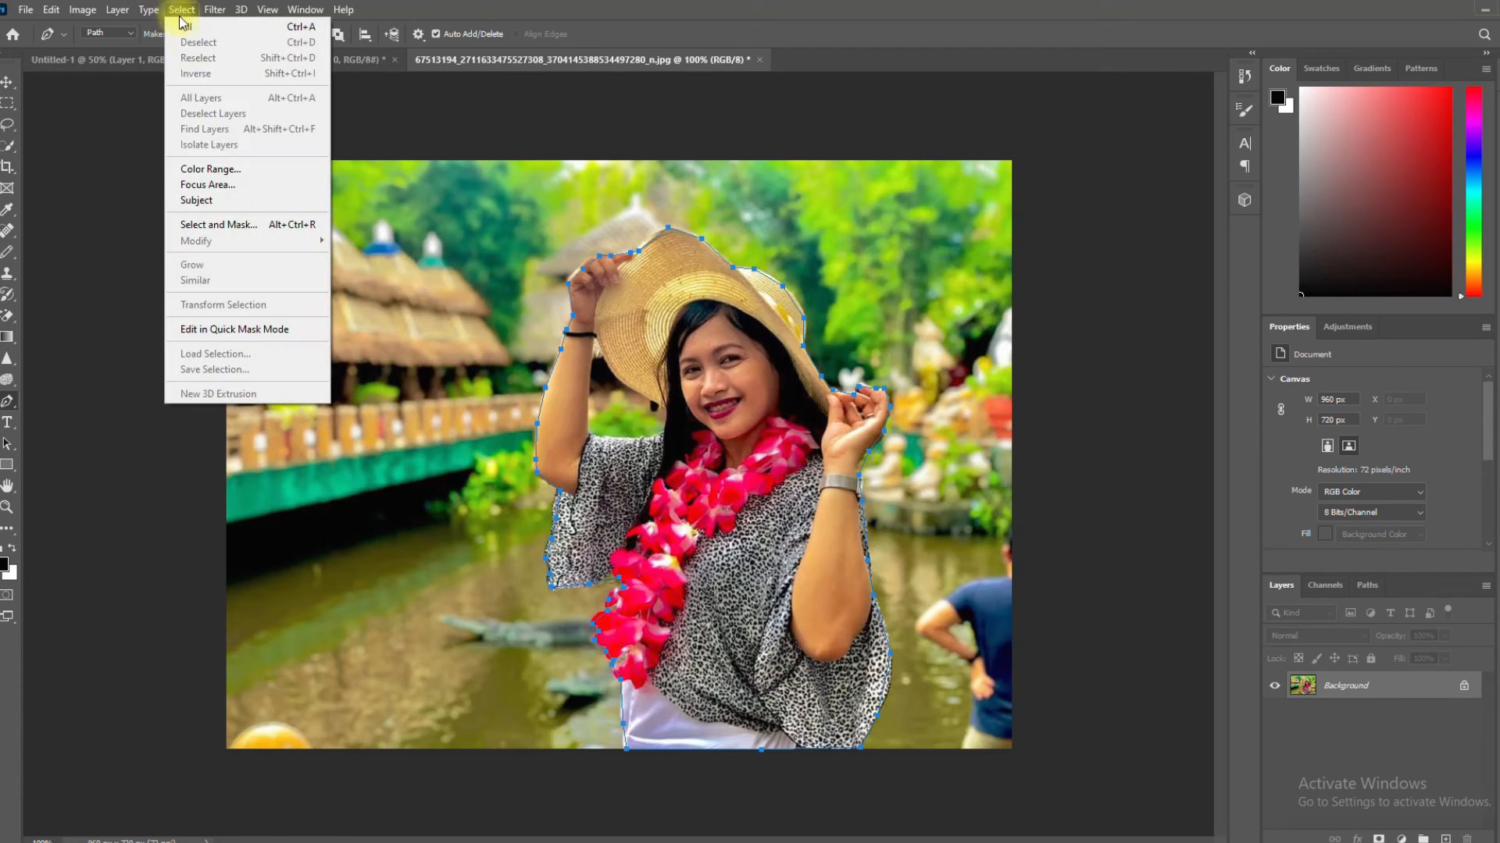
left_click(238, 201)
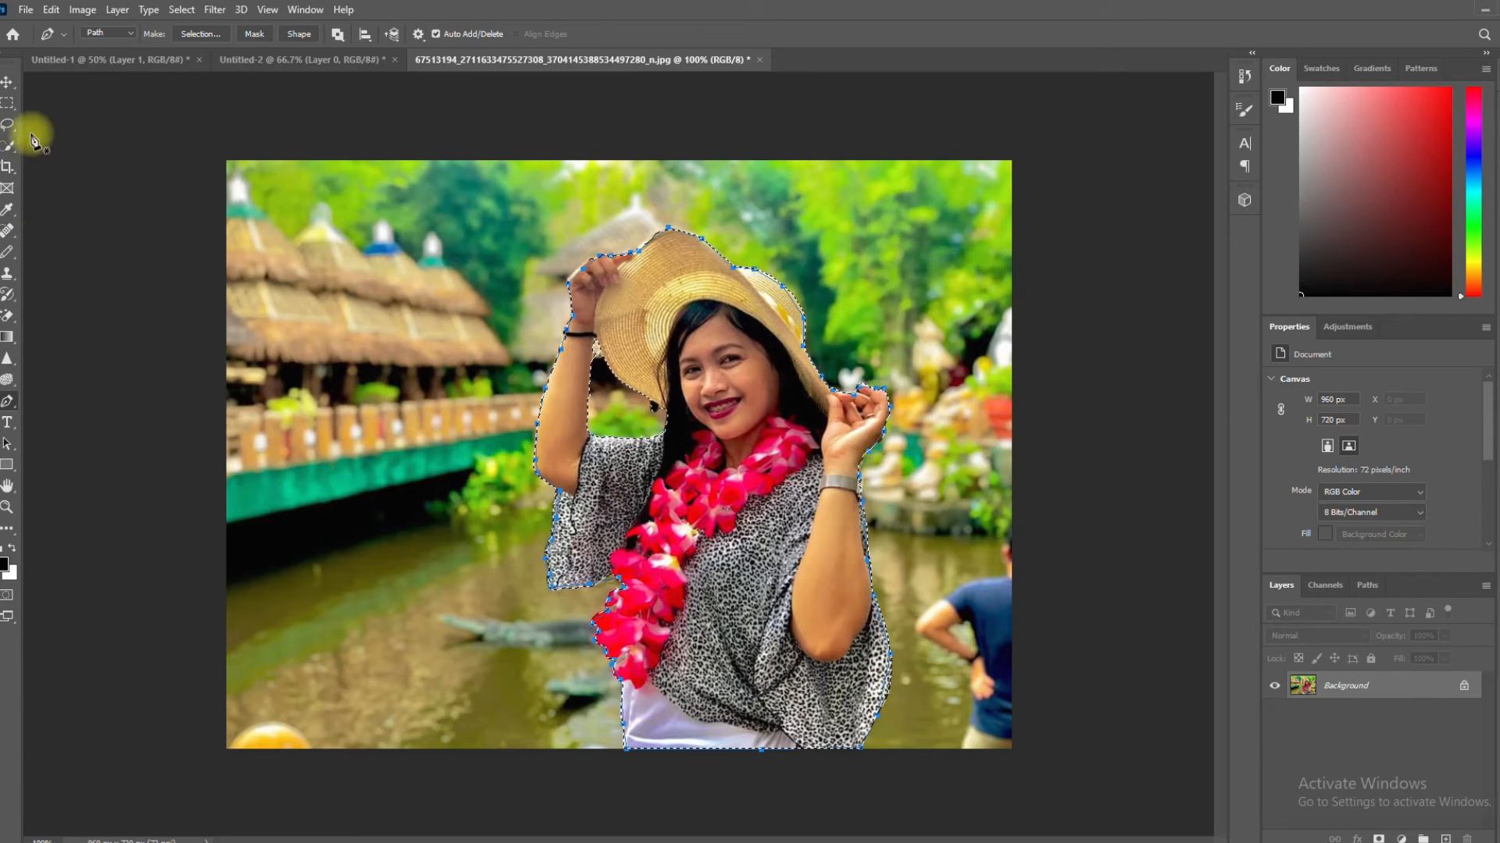
left_click(7, 81)
left_click_drag(778, 520, 147, 54)
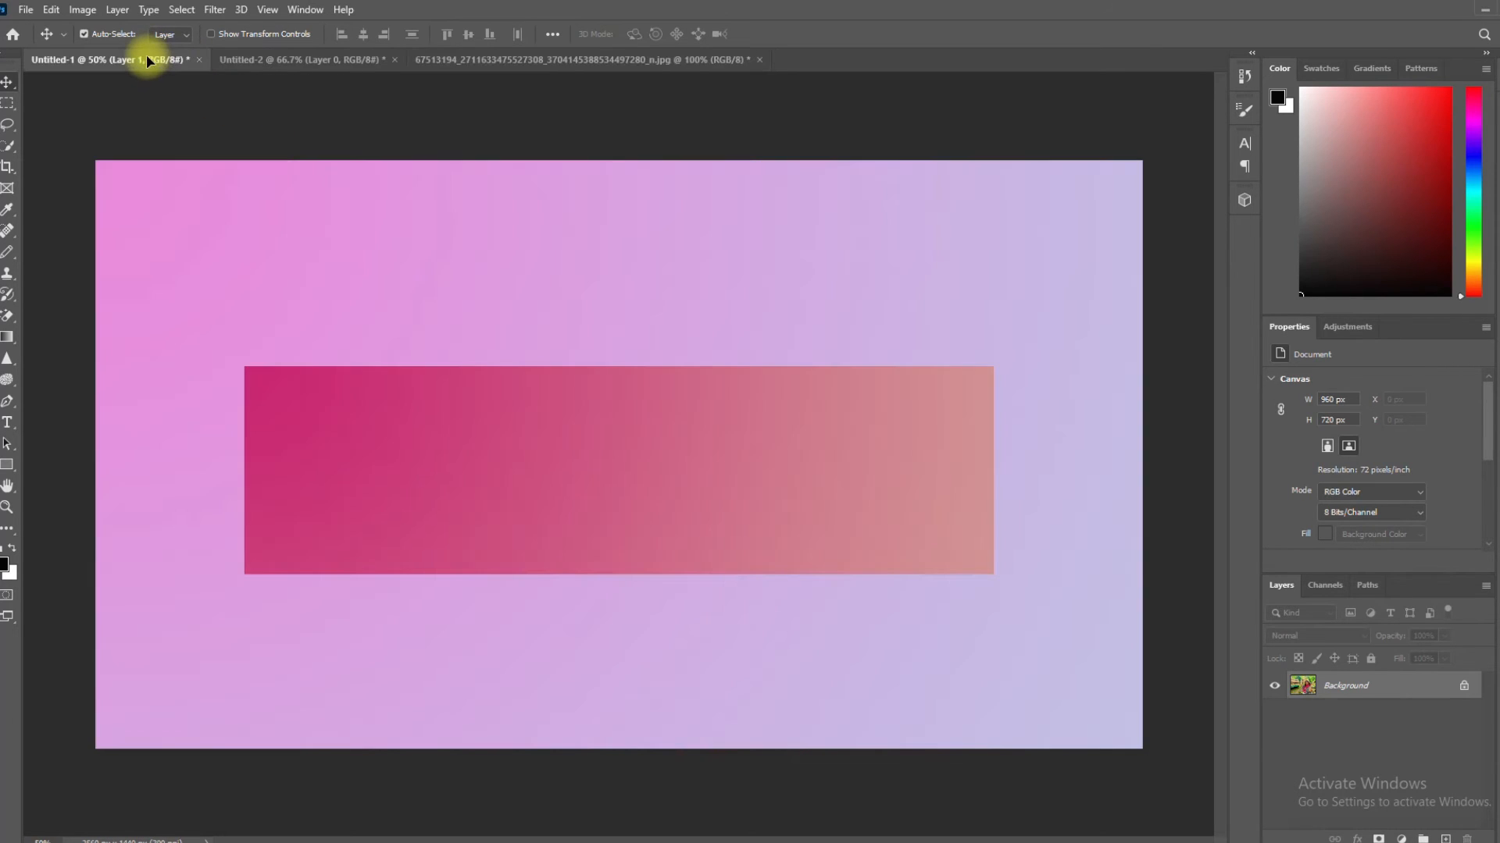
left_click_drag(665, 482, 665, 485)
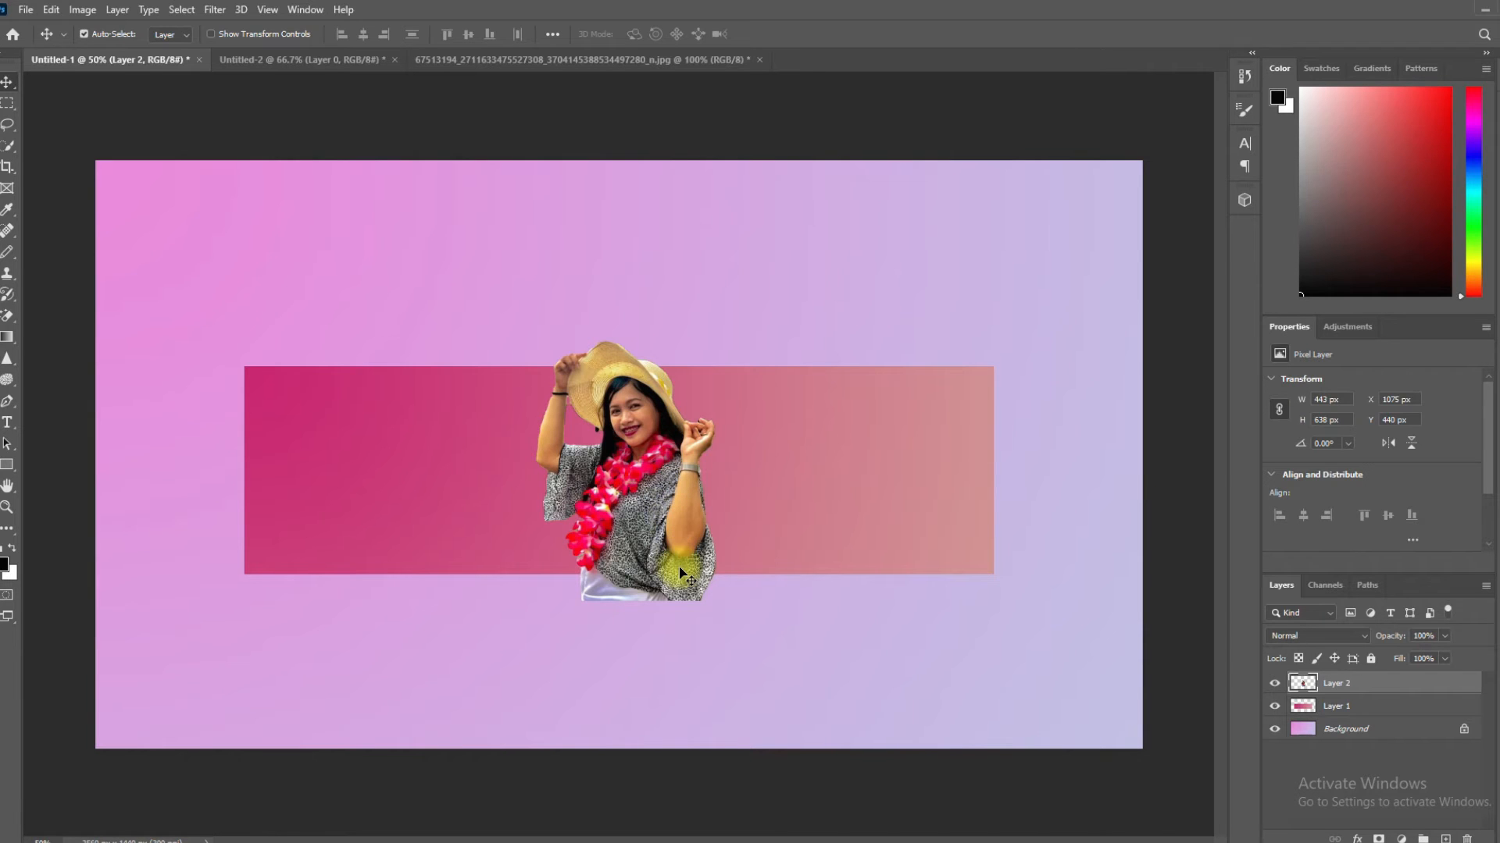
Step: Scale the woman cutout to about 74% and centre it on the red gradient rectangle, resting on its lower edge
key("ctrl+t")
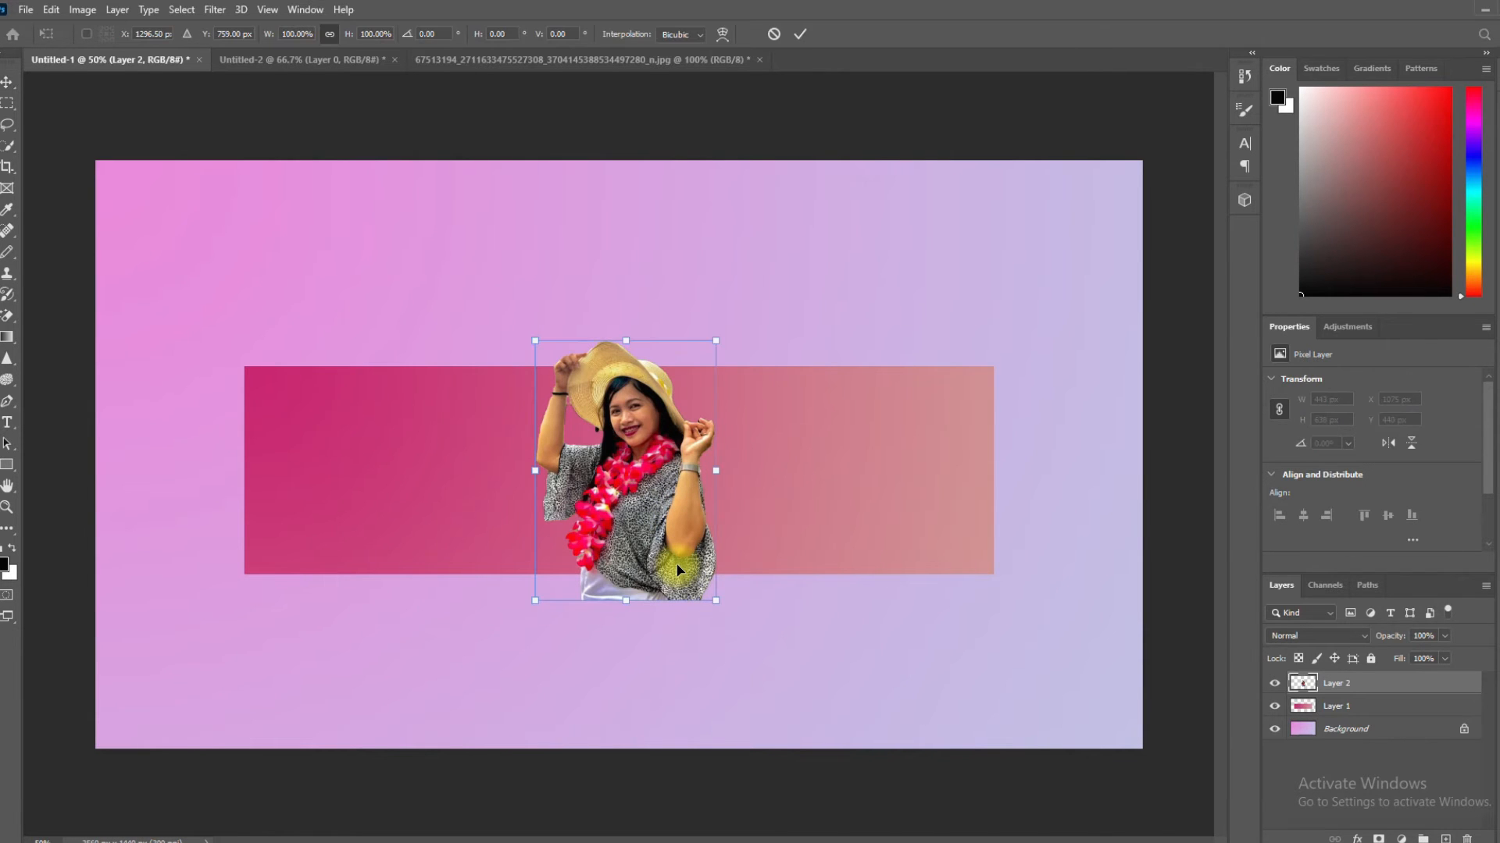
left_click_drag(716, 340, 665, 404)
mouse_move(634, 541)
left_mouse_down()
mouse_move(658, 517)
mouse_move(645, 539)
left_mouse_up()
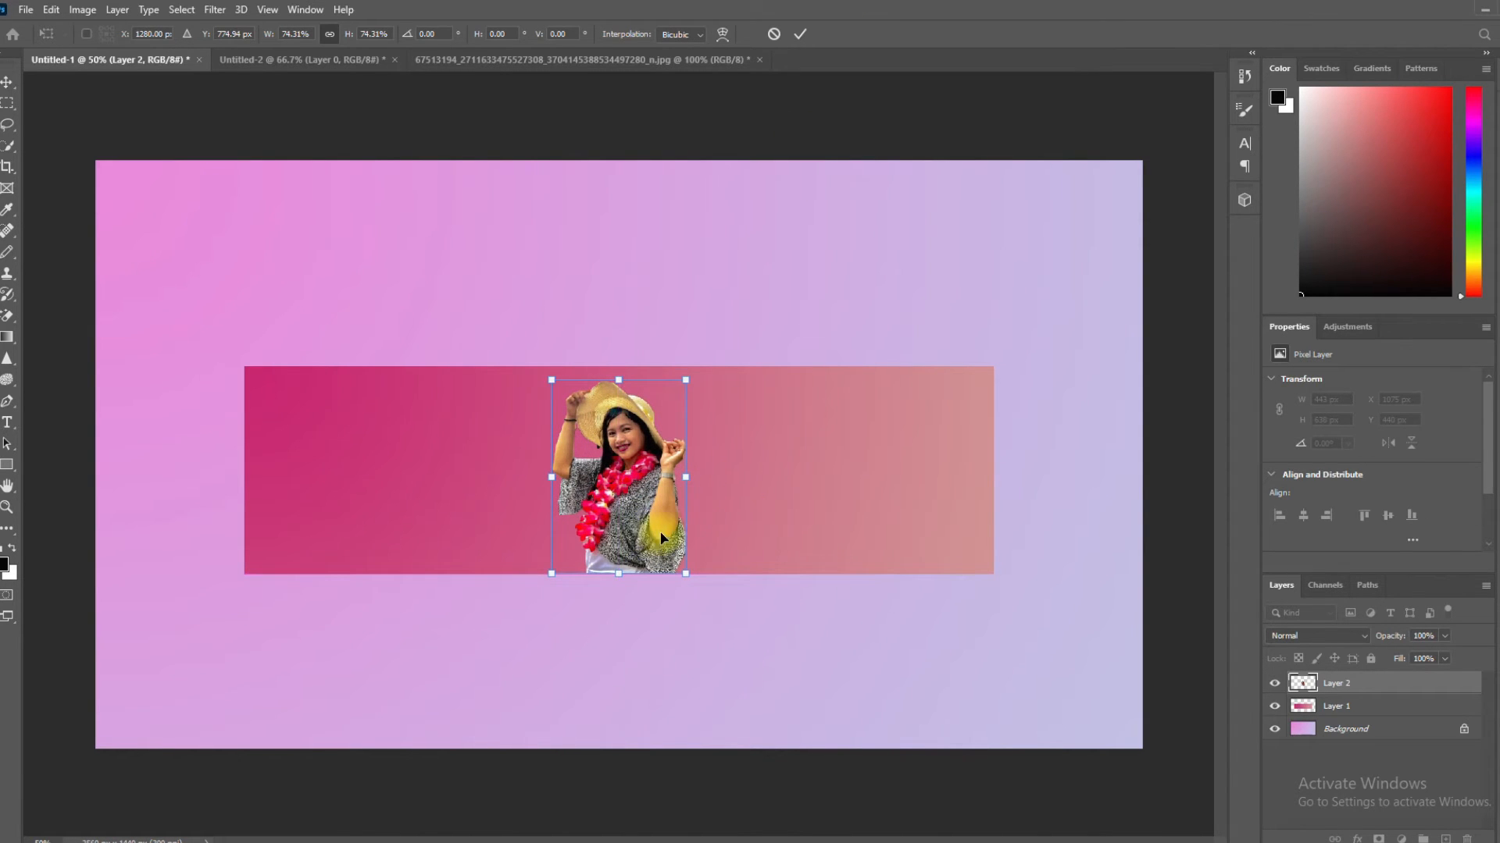
left_click(801, 34)
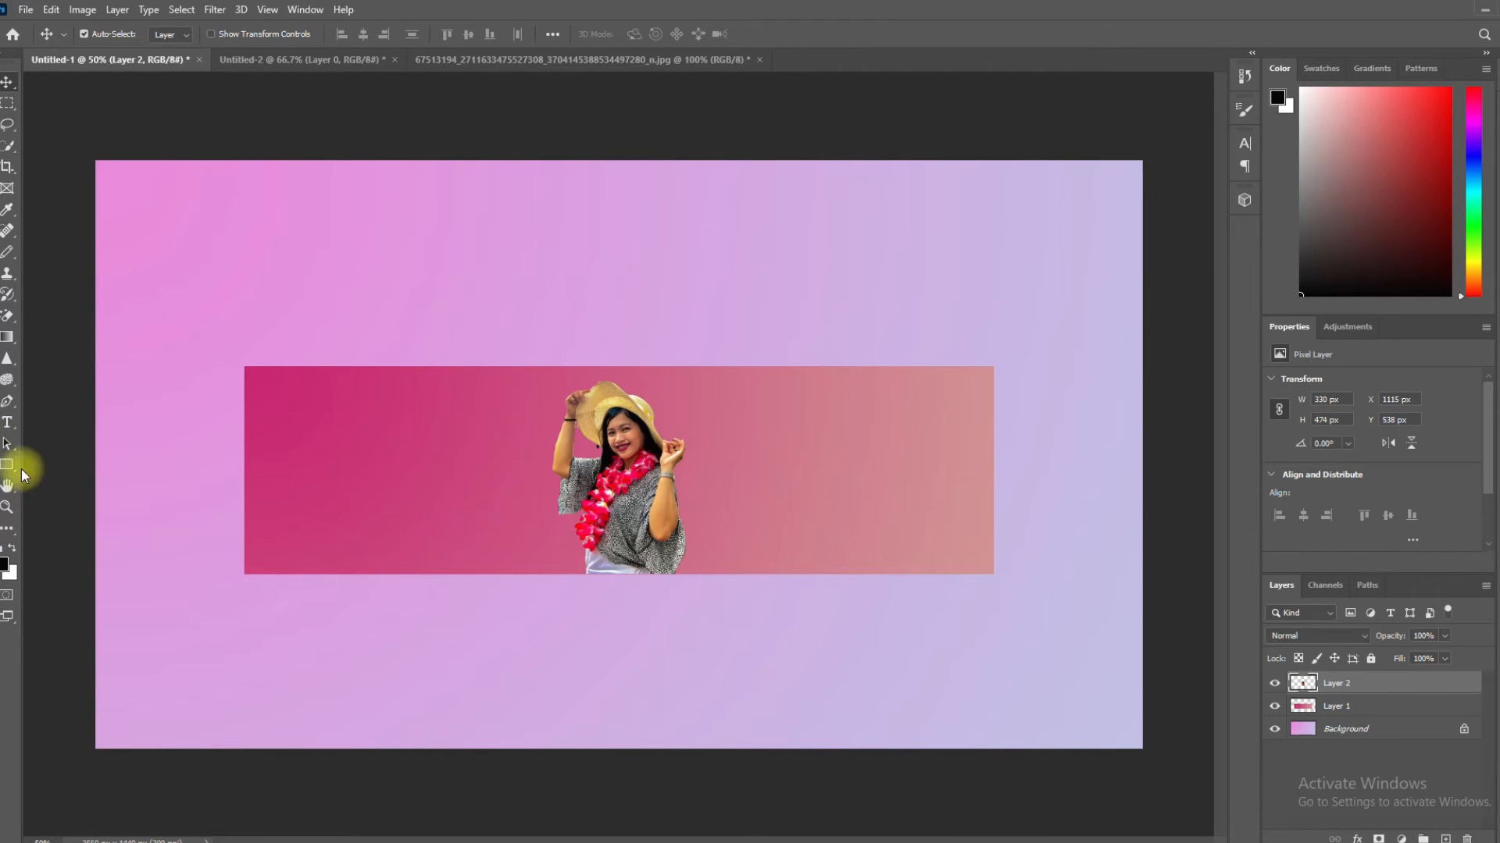
Step: Add the text "Teacher" in 100 pt Rage Italic on the part of the rectangle left of the woman
left_click(8, 422)
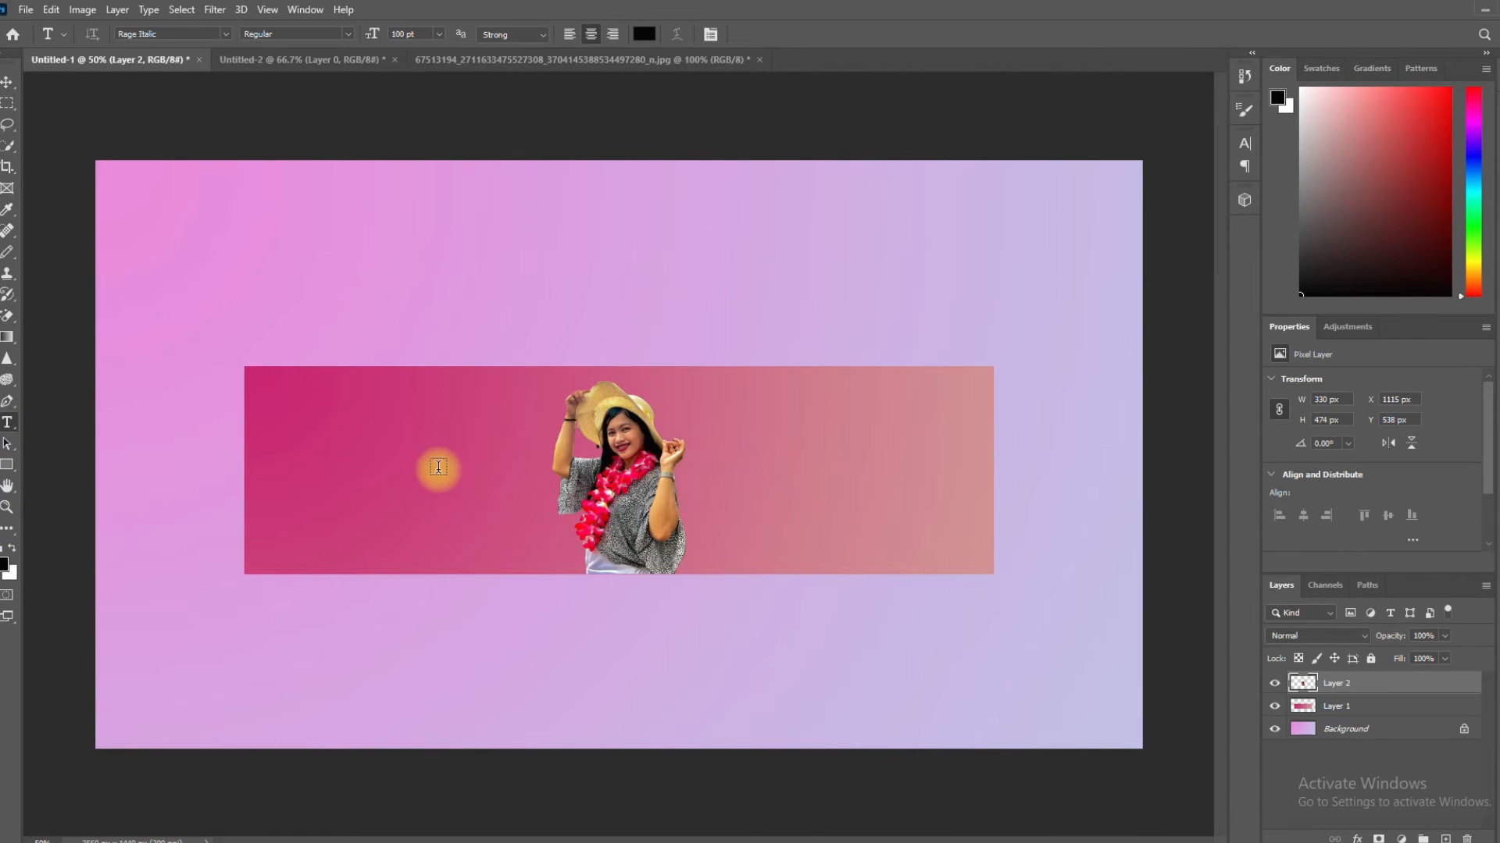
left_click(419, 473)
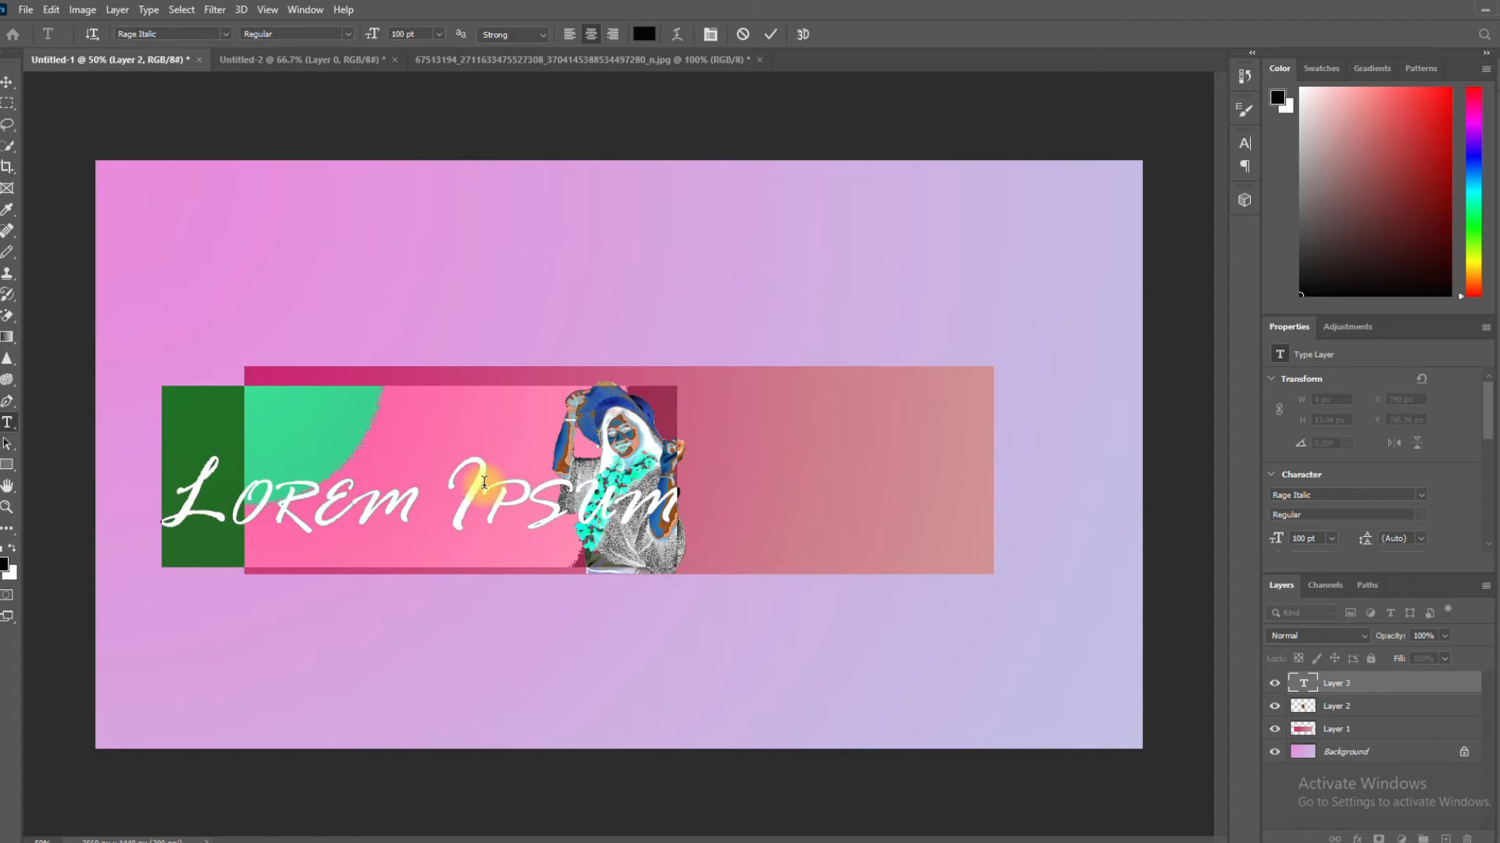
type("m")
key("BackSpace")
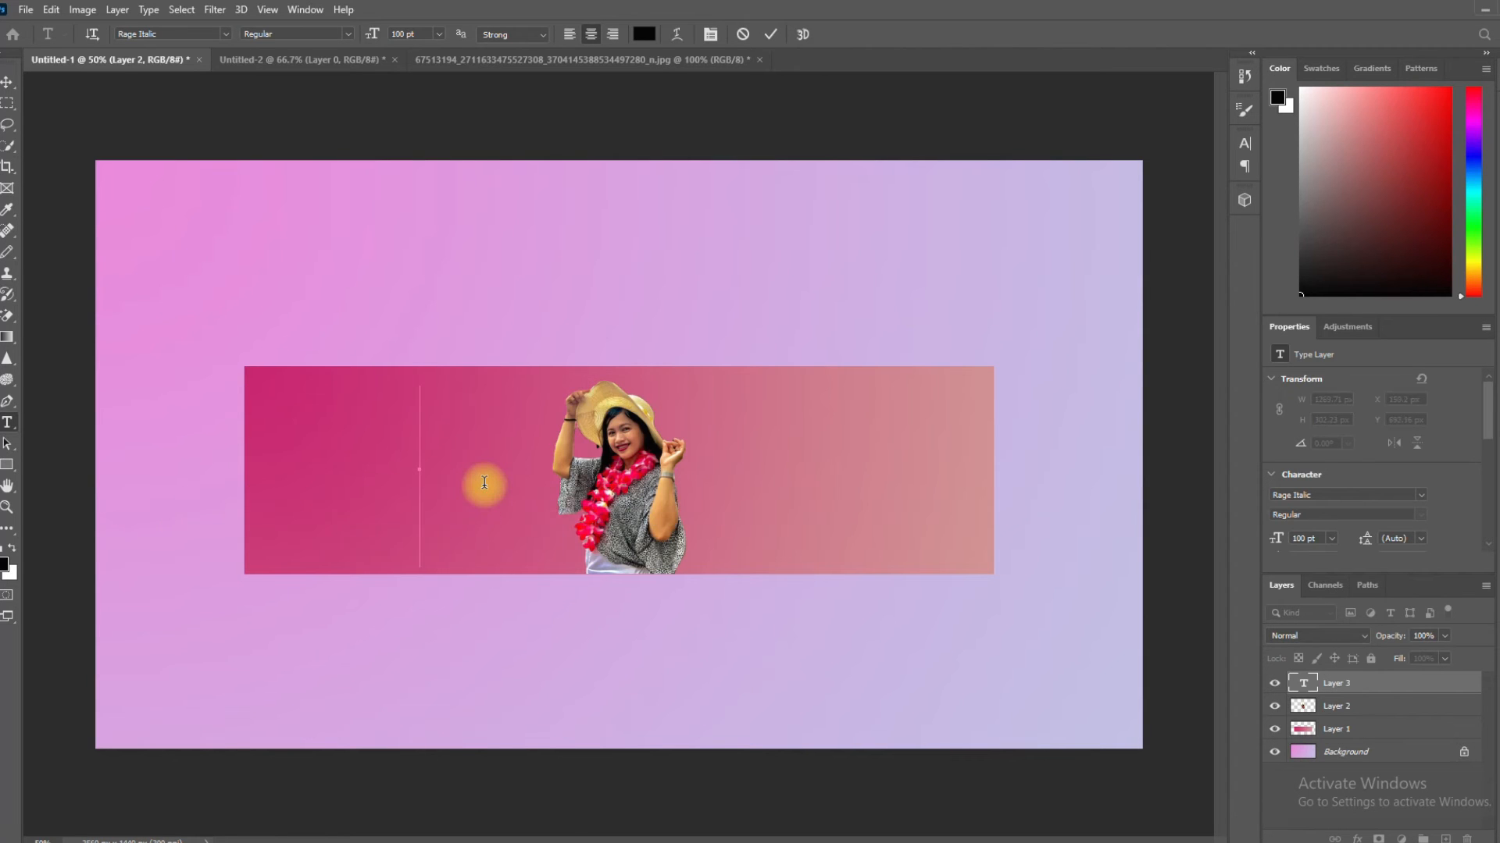
type("Teacher")
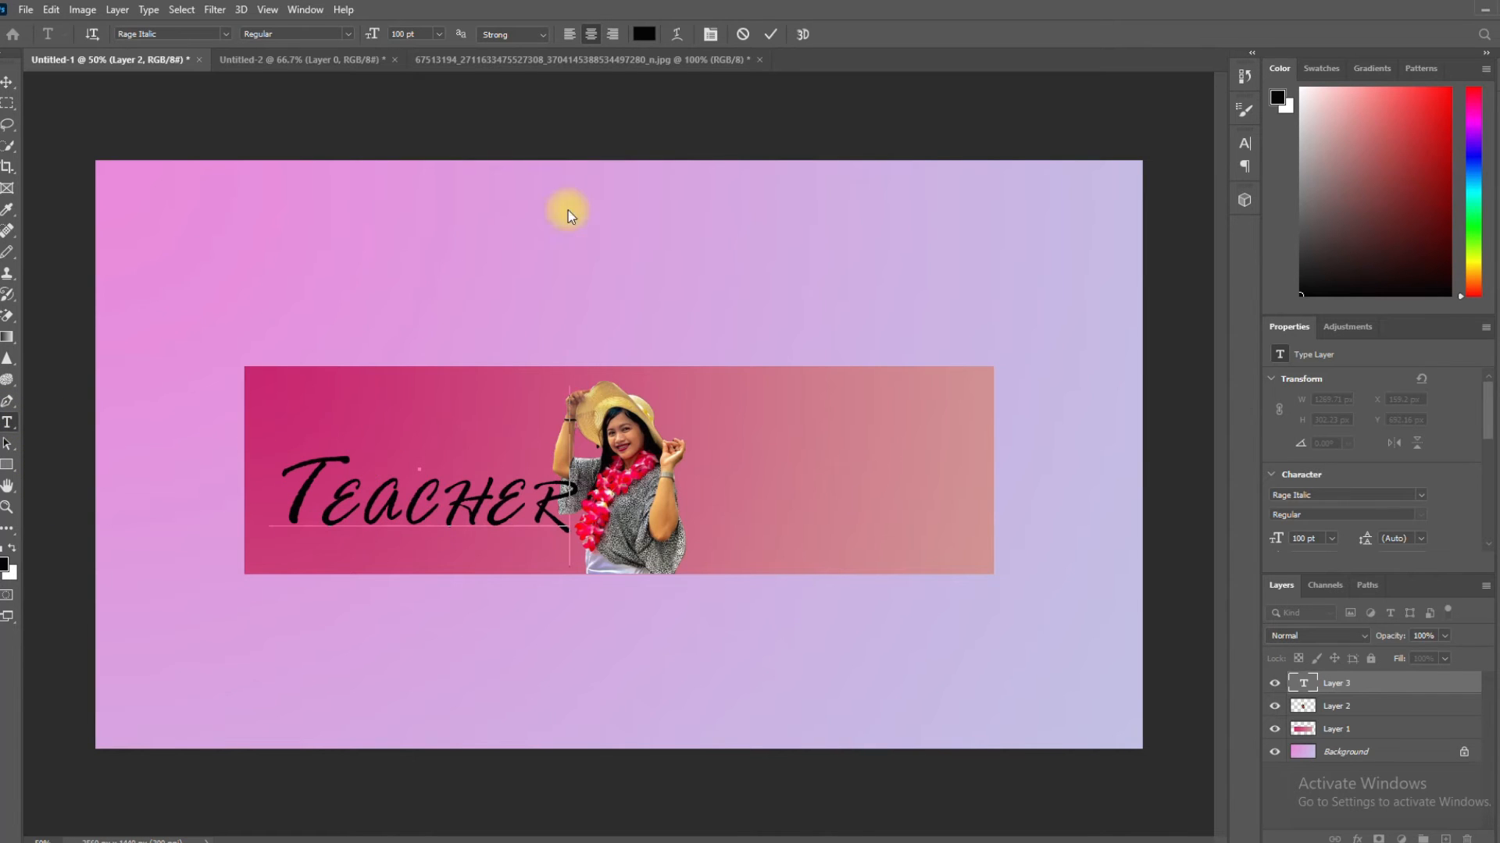
left_click(771, 34)
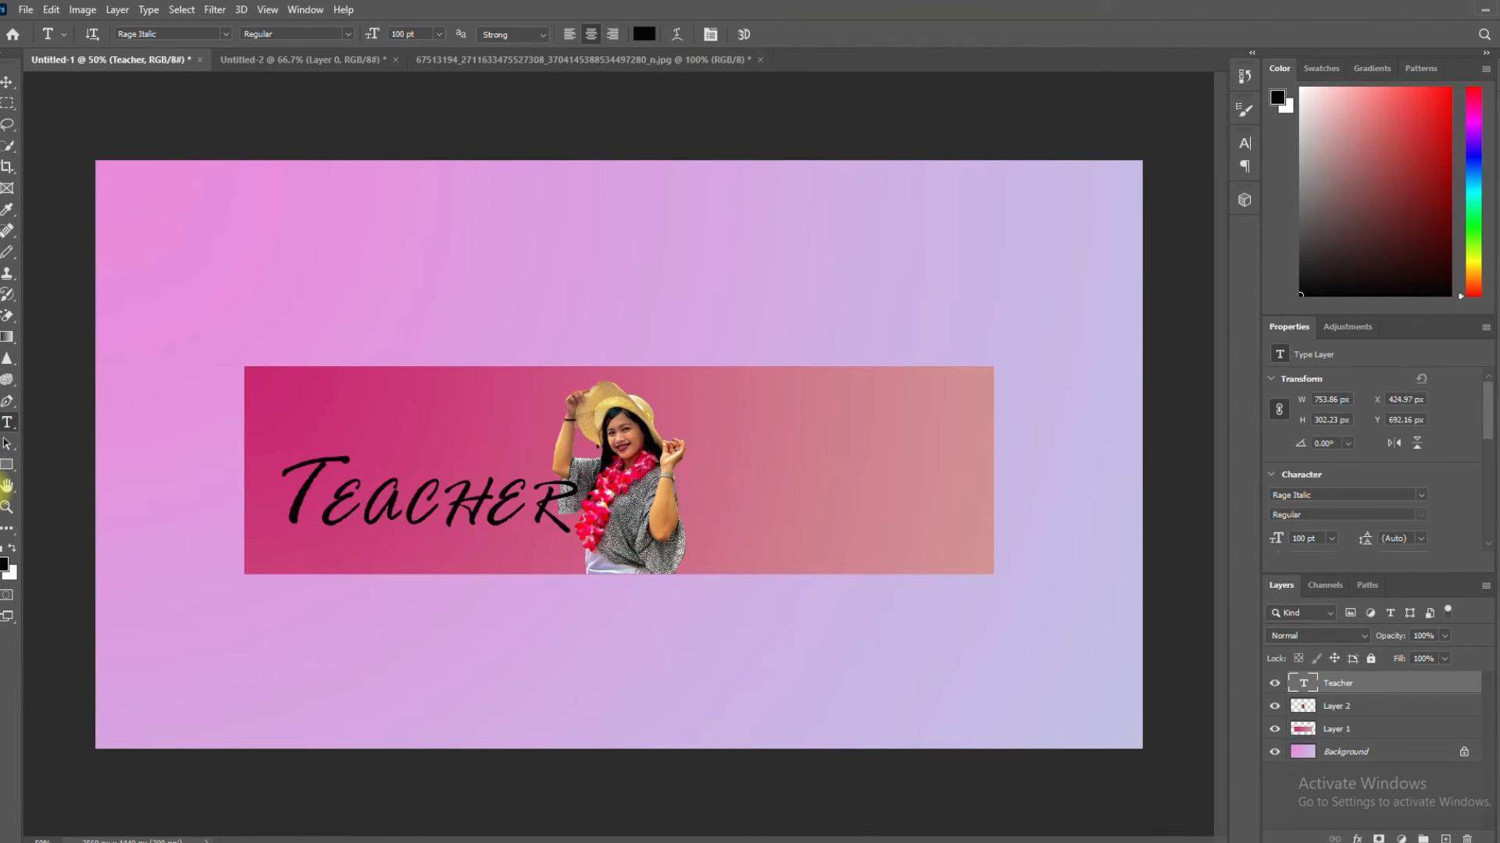
Step: Add the teacher's name as a separate text layer on the rectangle, right of the woman
left_click(751, 480)
type("Dhel")
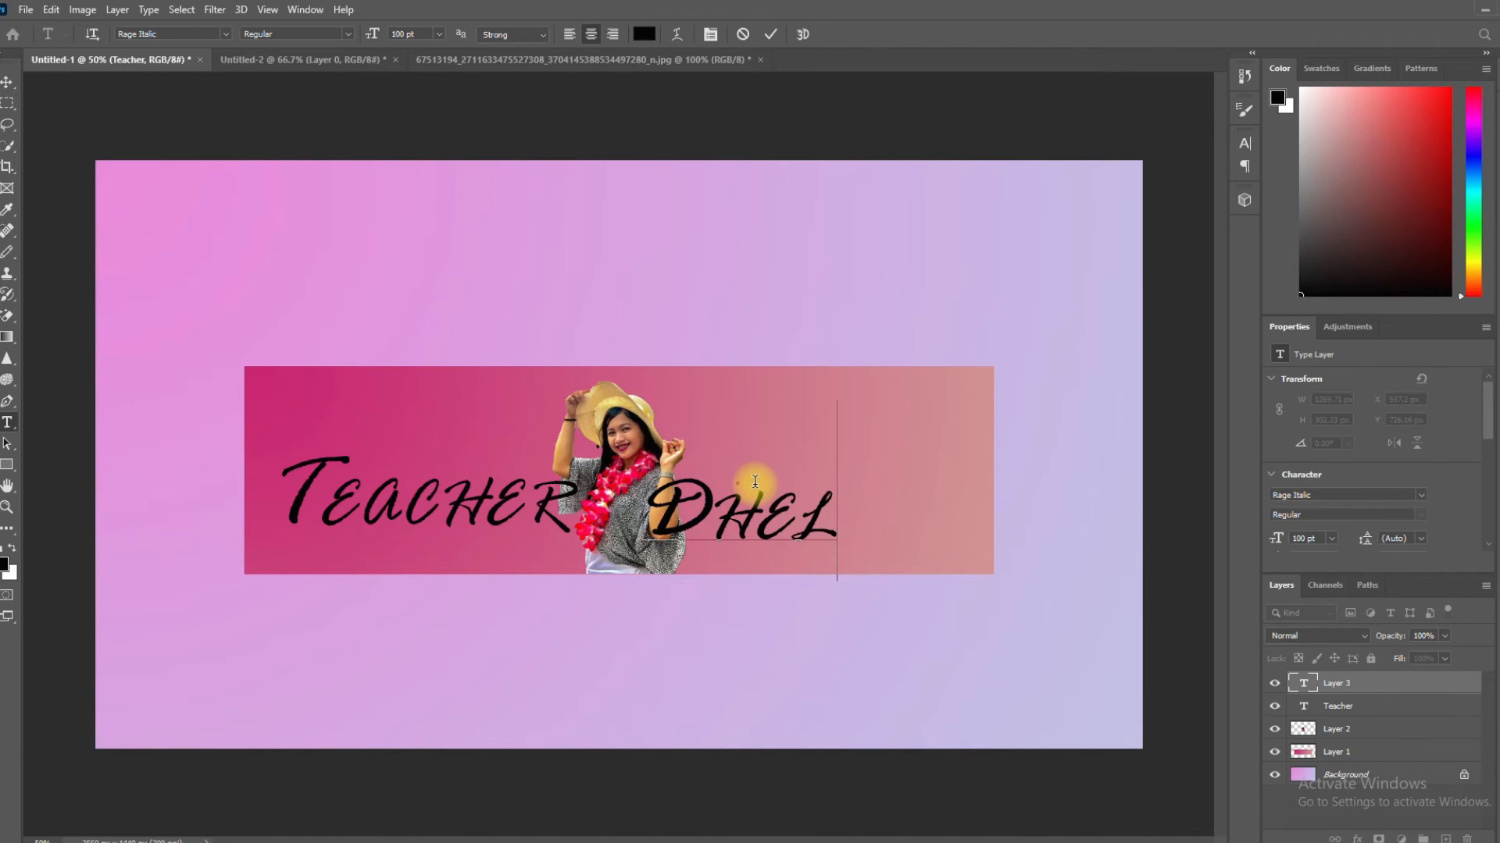
left_click(770, 34)
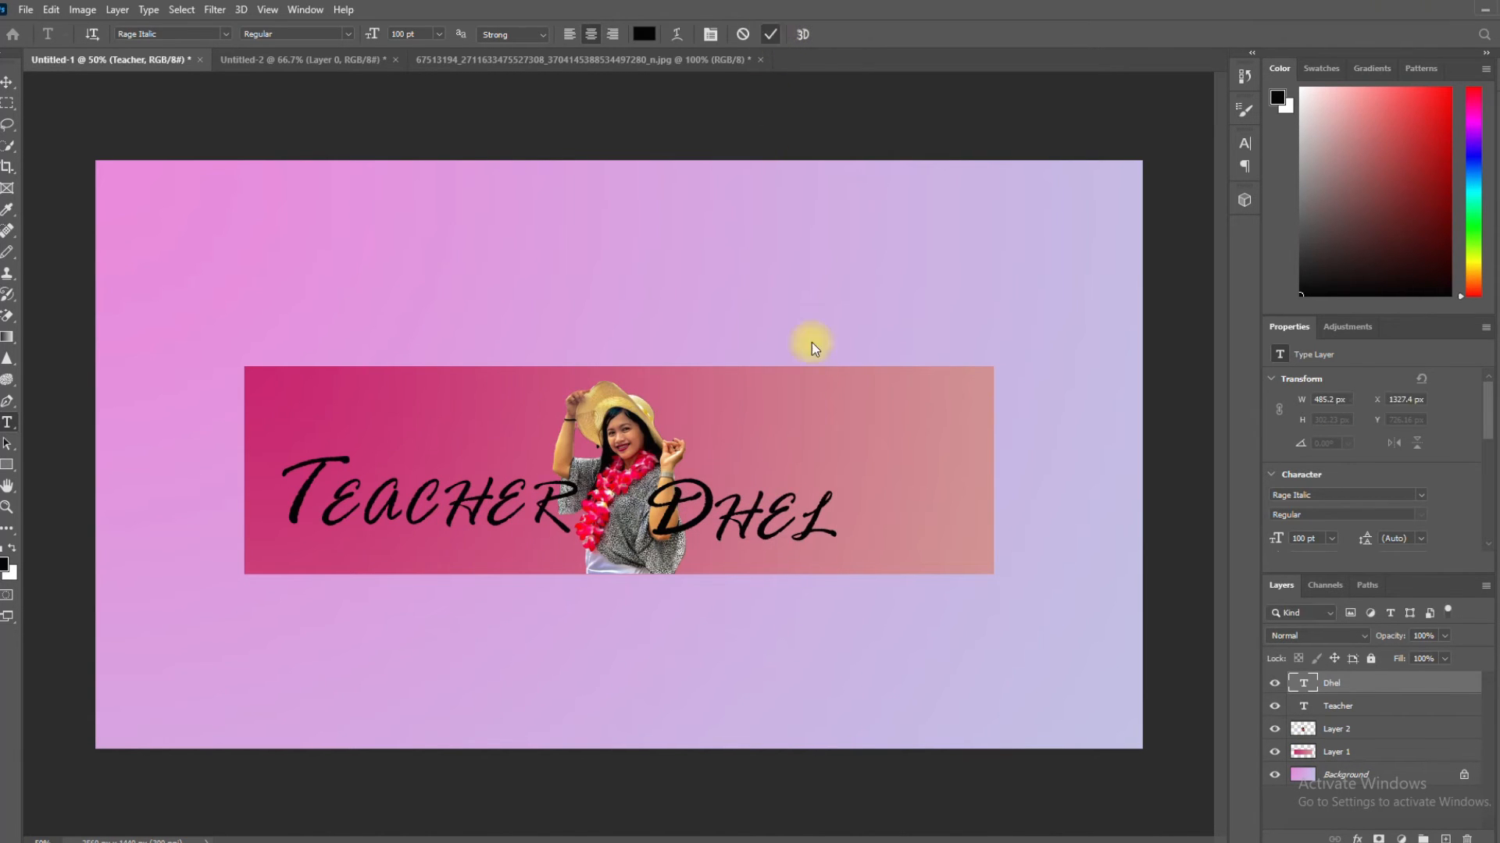
Step: Move the name text up and away from the woman, and raise the "Teacher" text level with it
left_click(9, 80)
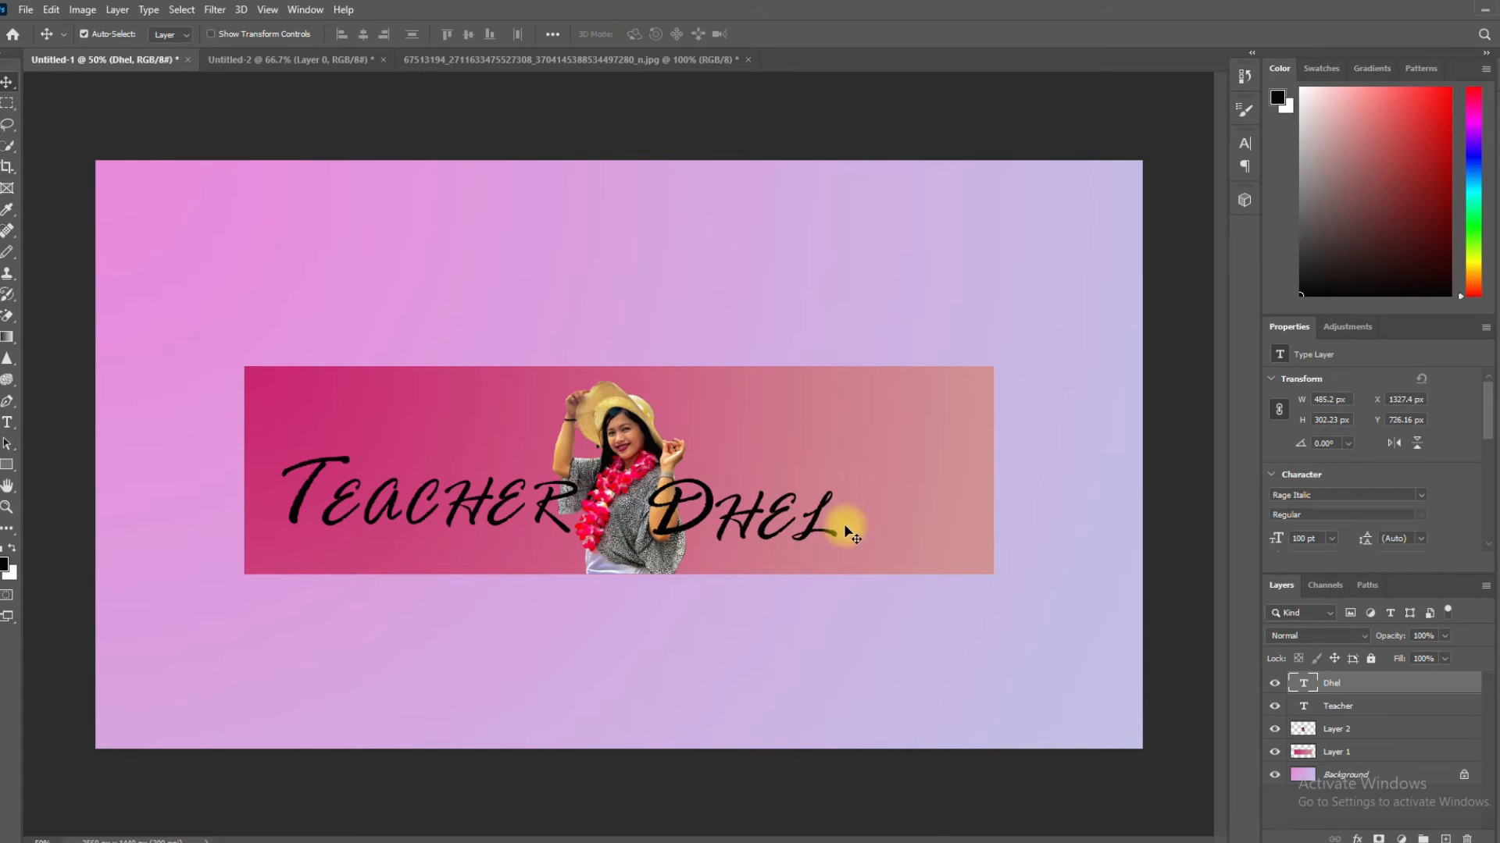
left_click_drag(784, 520, 806, 490)
left_click_drag(461, 509, 465, 497)
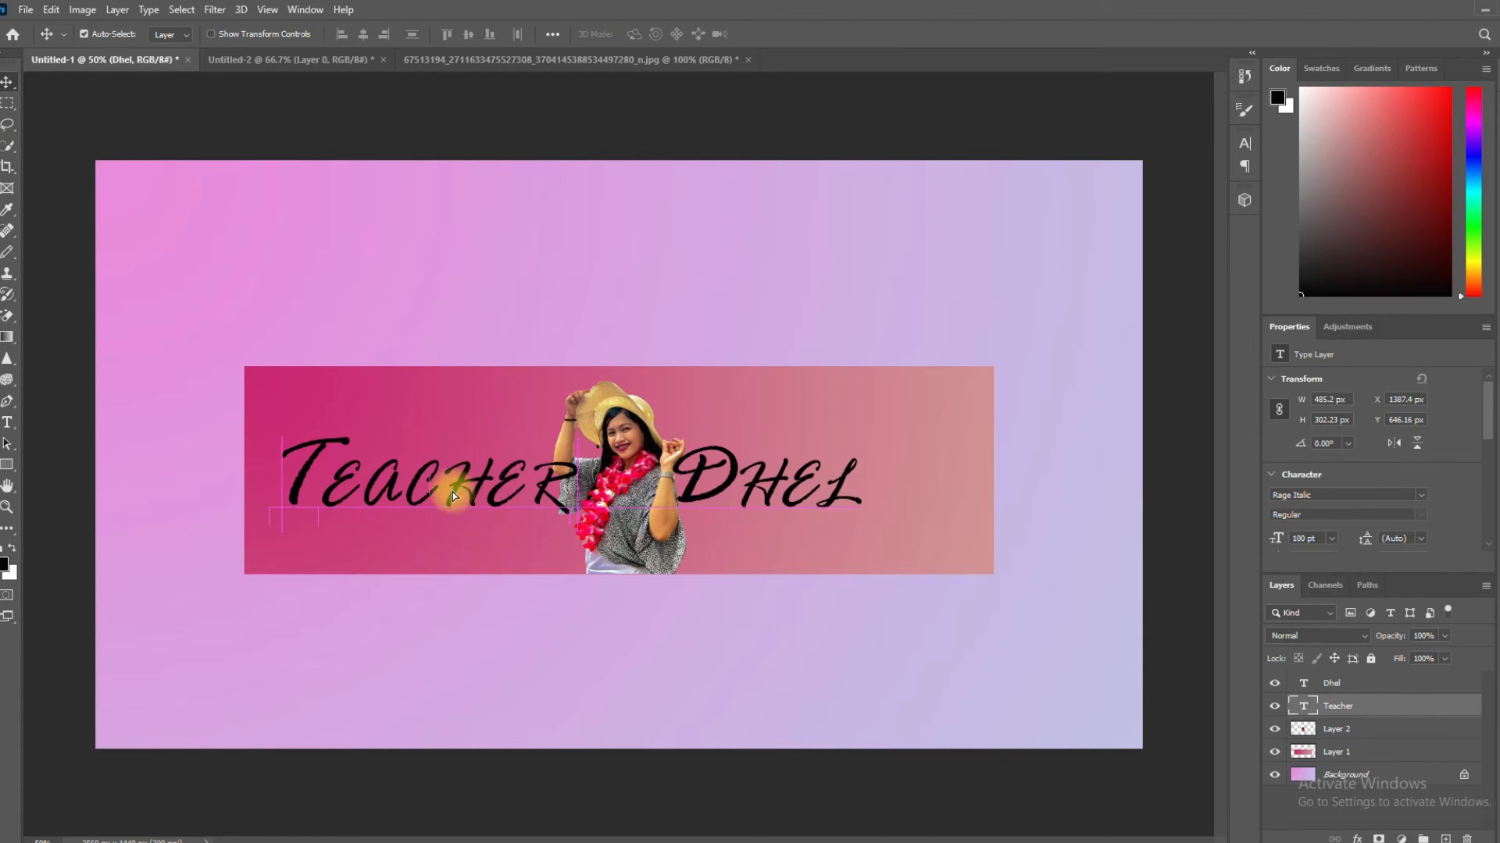
Step: Set the "Teacher" text size to 75 pt and shift the text slightly closer to the woman
double_click(297, 475)
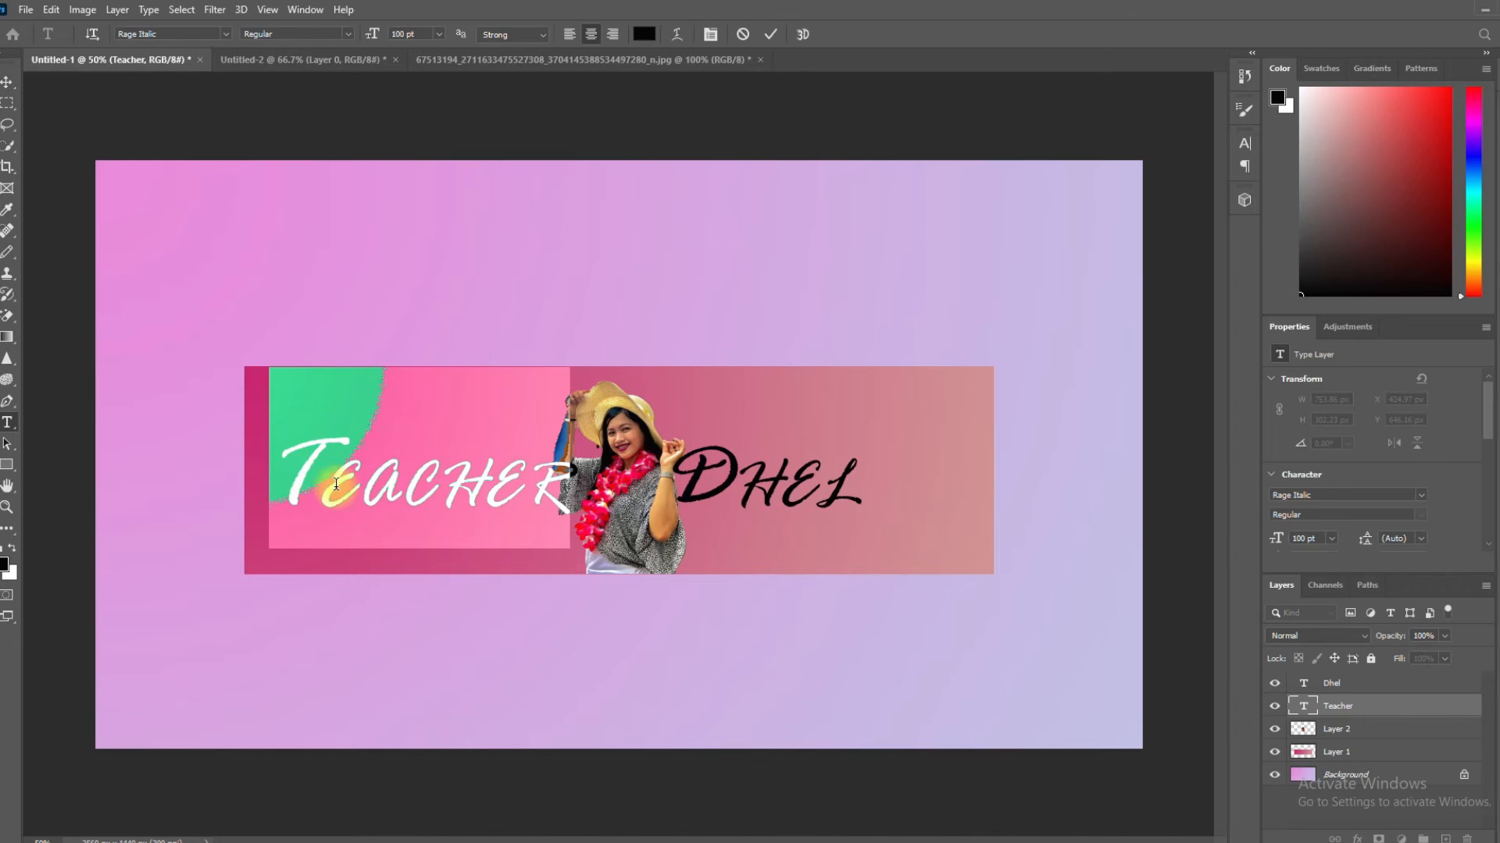
double_click(404, 35)
key("Return")
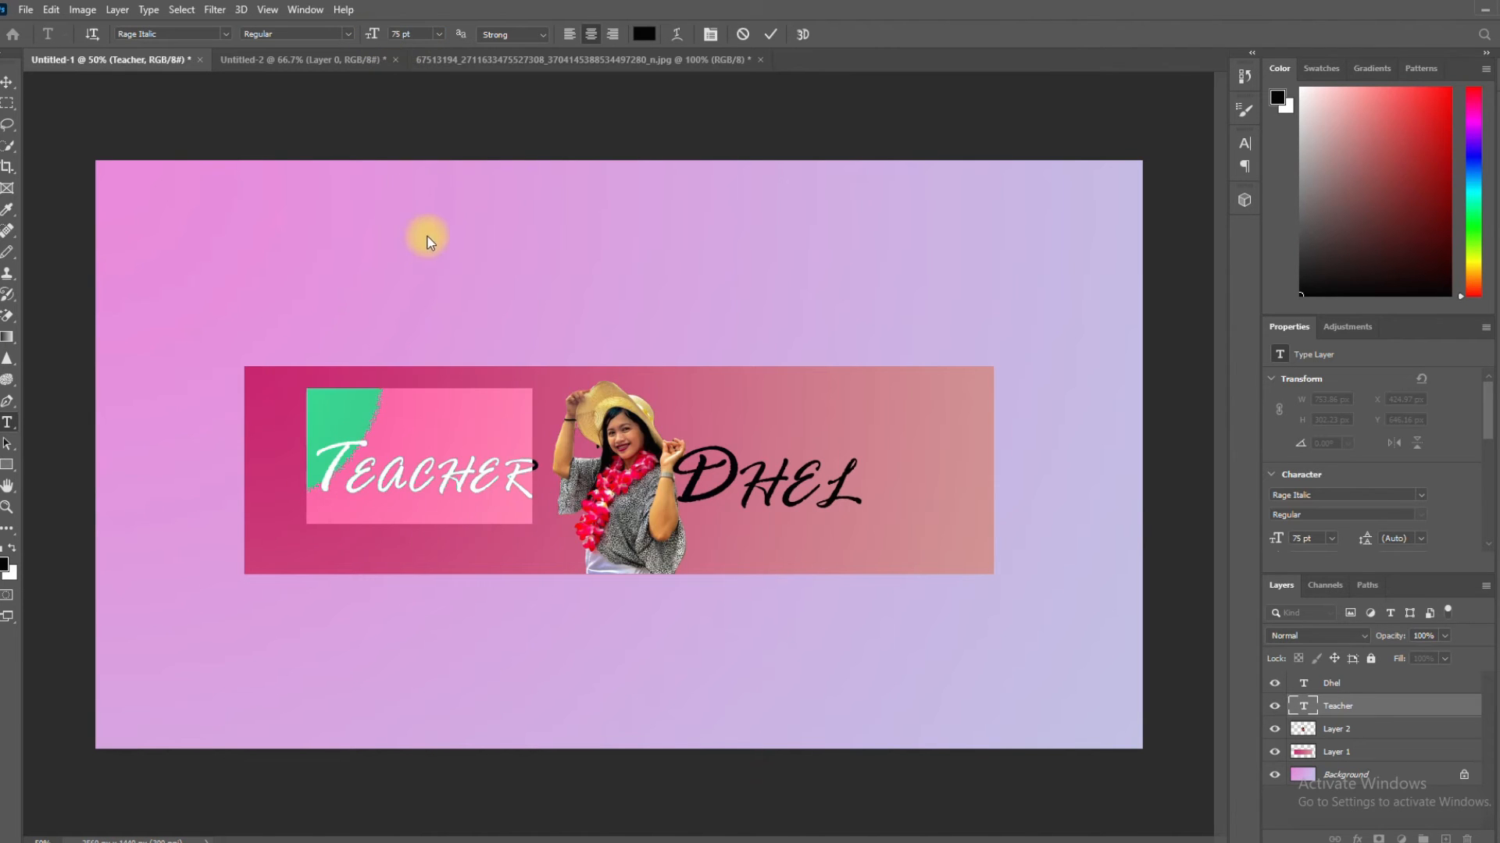
left_click(771, 34)
key("v")
left_click_drag(416, 469, 428, 478)
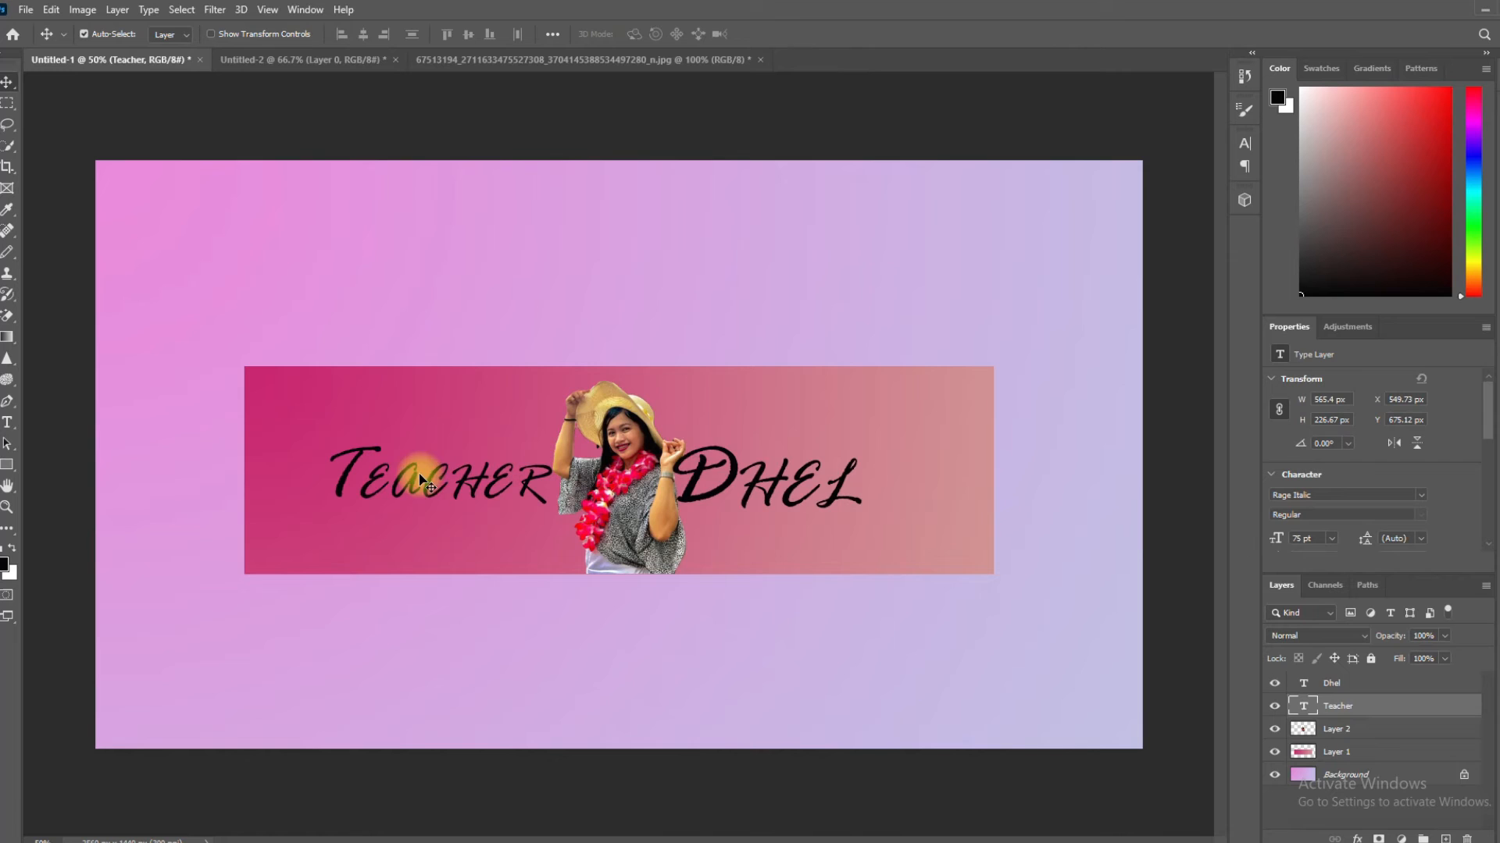
Step: Set the size of the name text to 75 pt
left_click(691, 472)
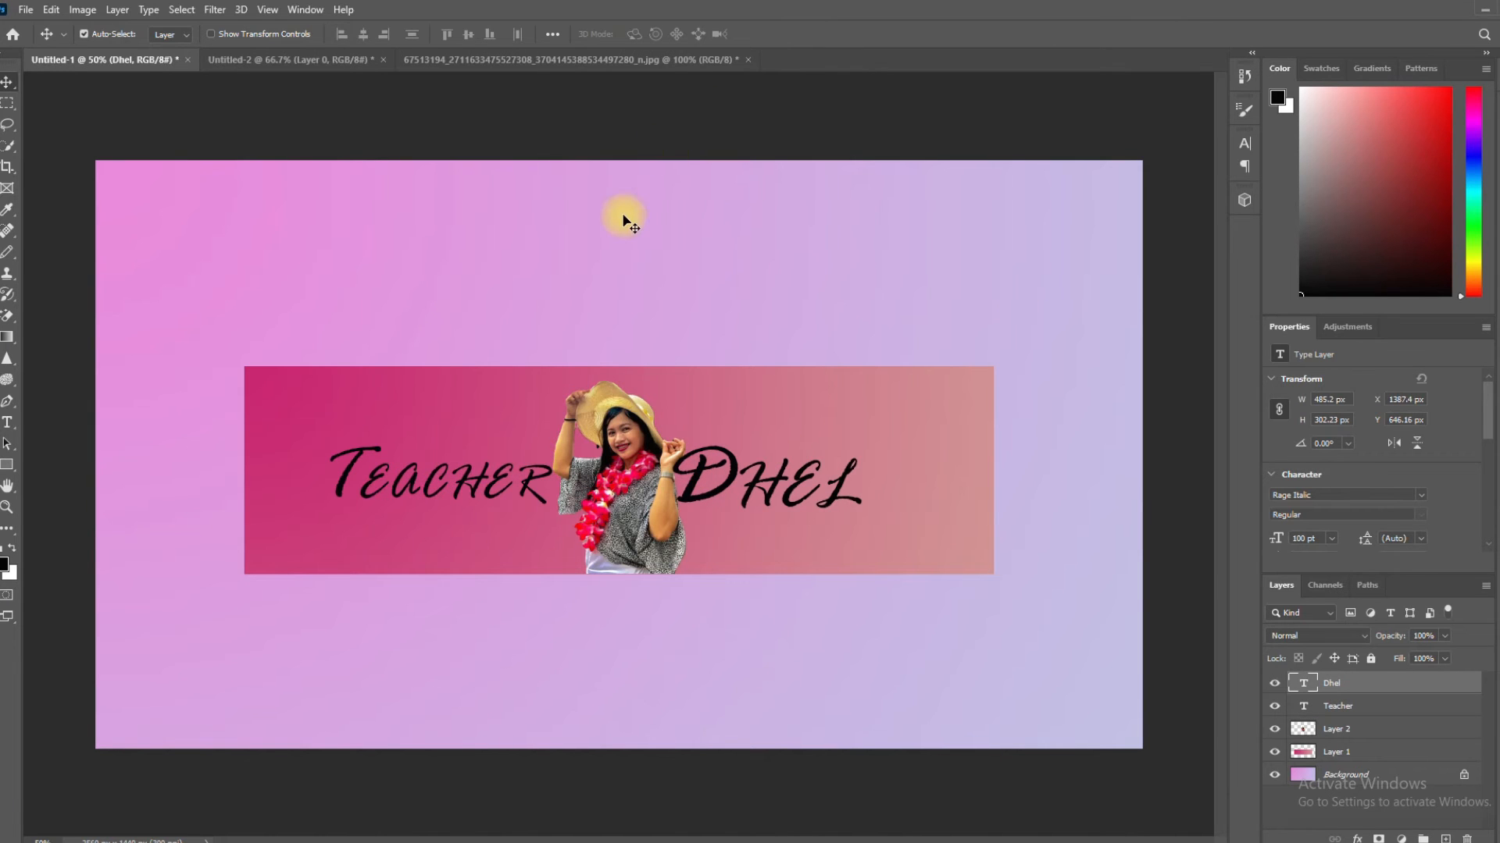
double_click(731, 488)
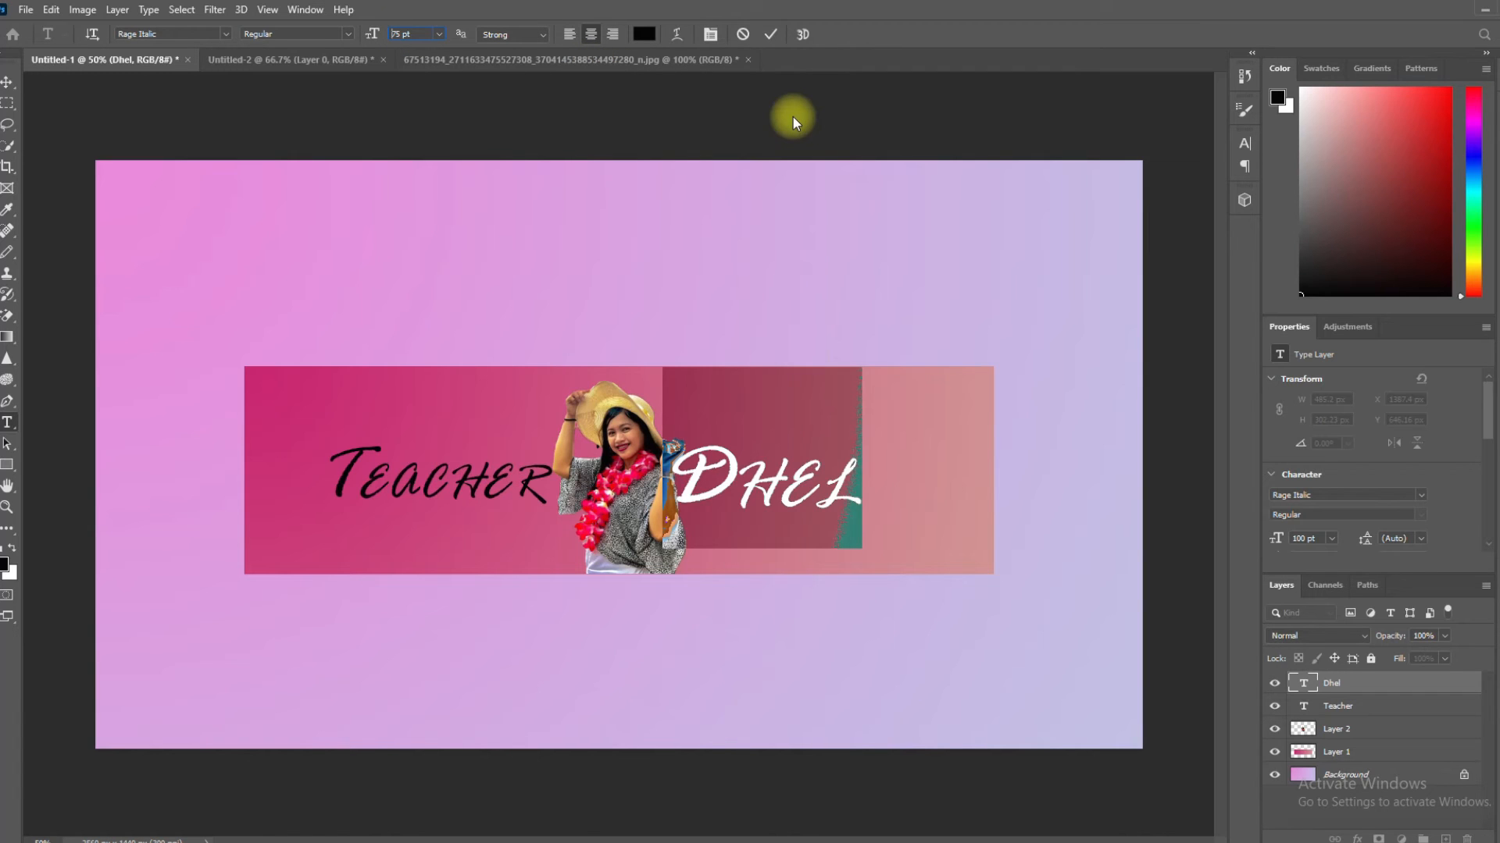
left_click(770, 35)
Step: Reposition both texts close to the woman, with "Teacher" at about X 596, Y 647 px and the name at about X 1406, Y 632 px
key("v")
left_click_drag(747, 468, 737, 468)
left_click_drag(484, 475, 499, 472)
left_click_drag(748, 473, 741, 484)
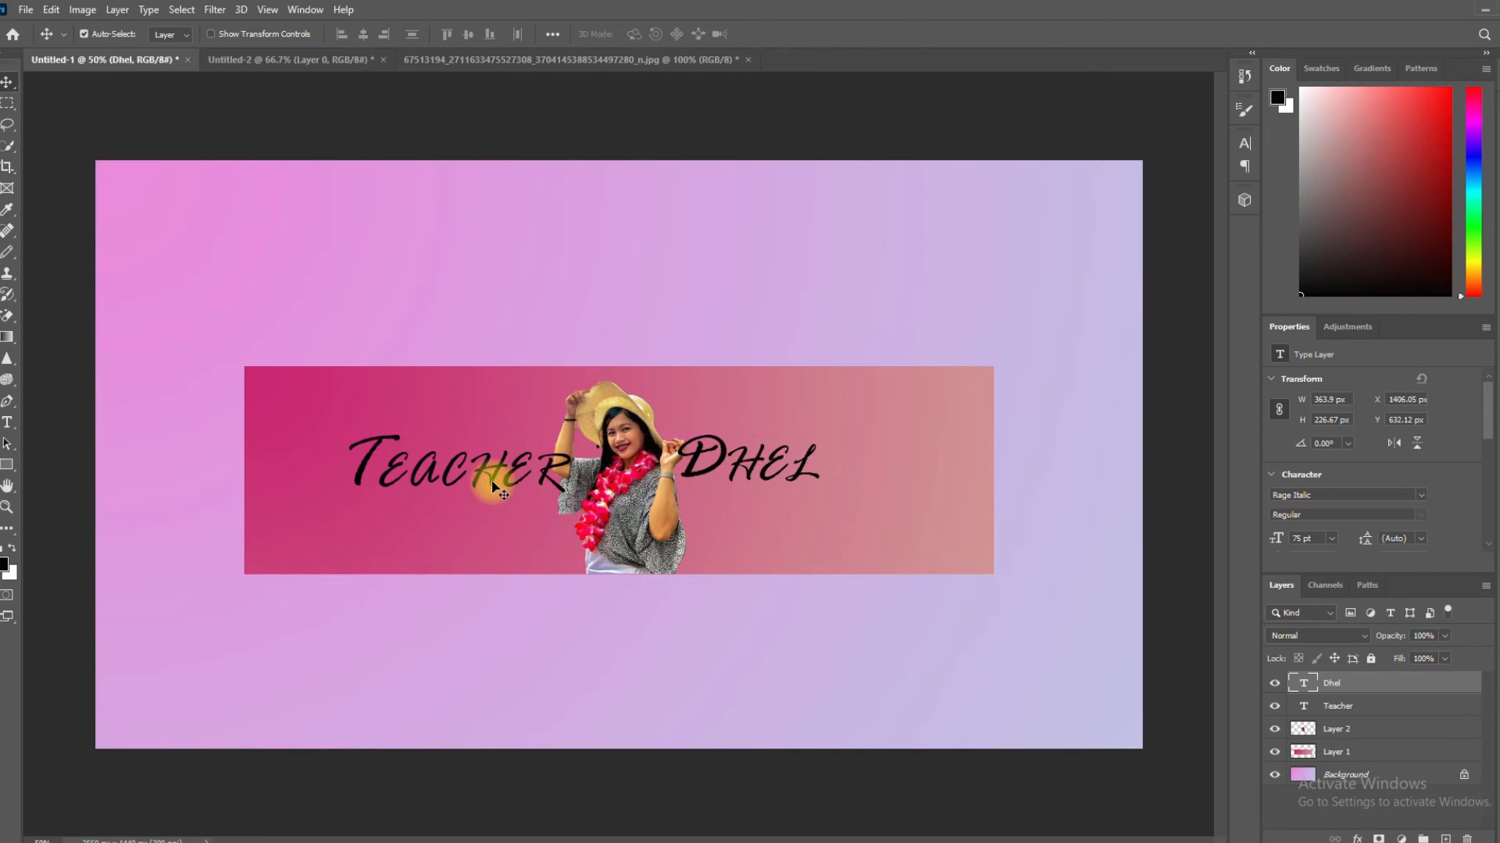
left_click(443, 478)
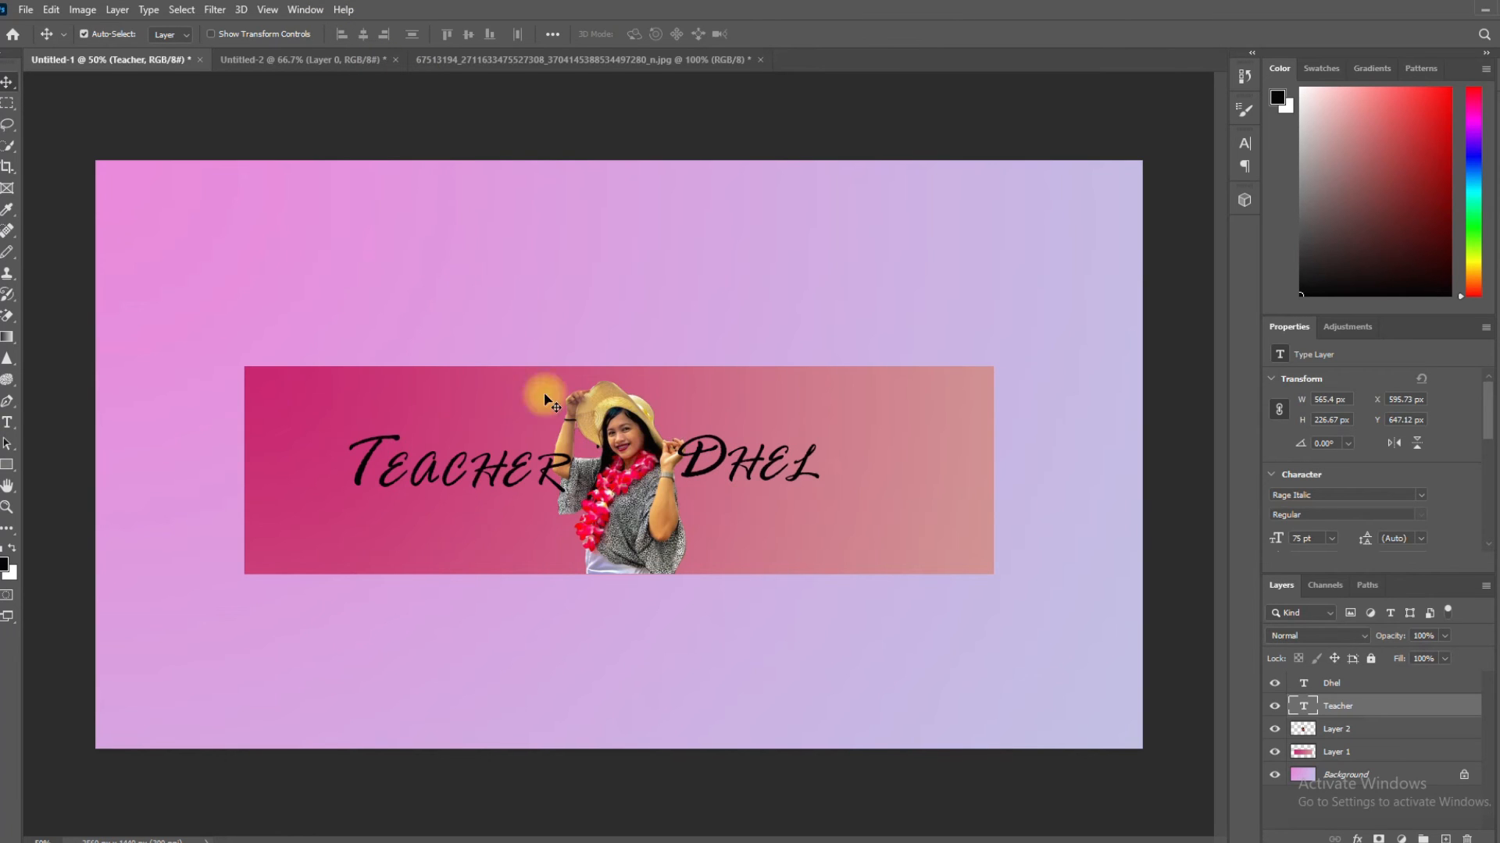
Step: Export the banner as a 2560 x 1440 px JPG at 100% quality, named "adobe banner", into the Documents folder
left_click(26, 10)
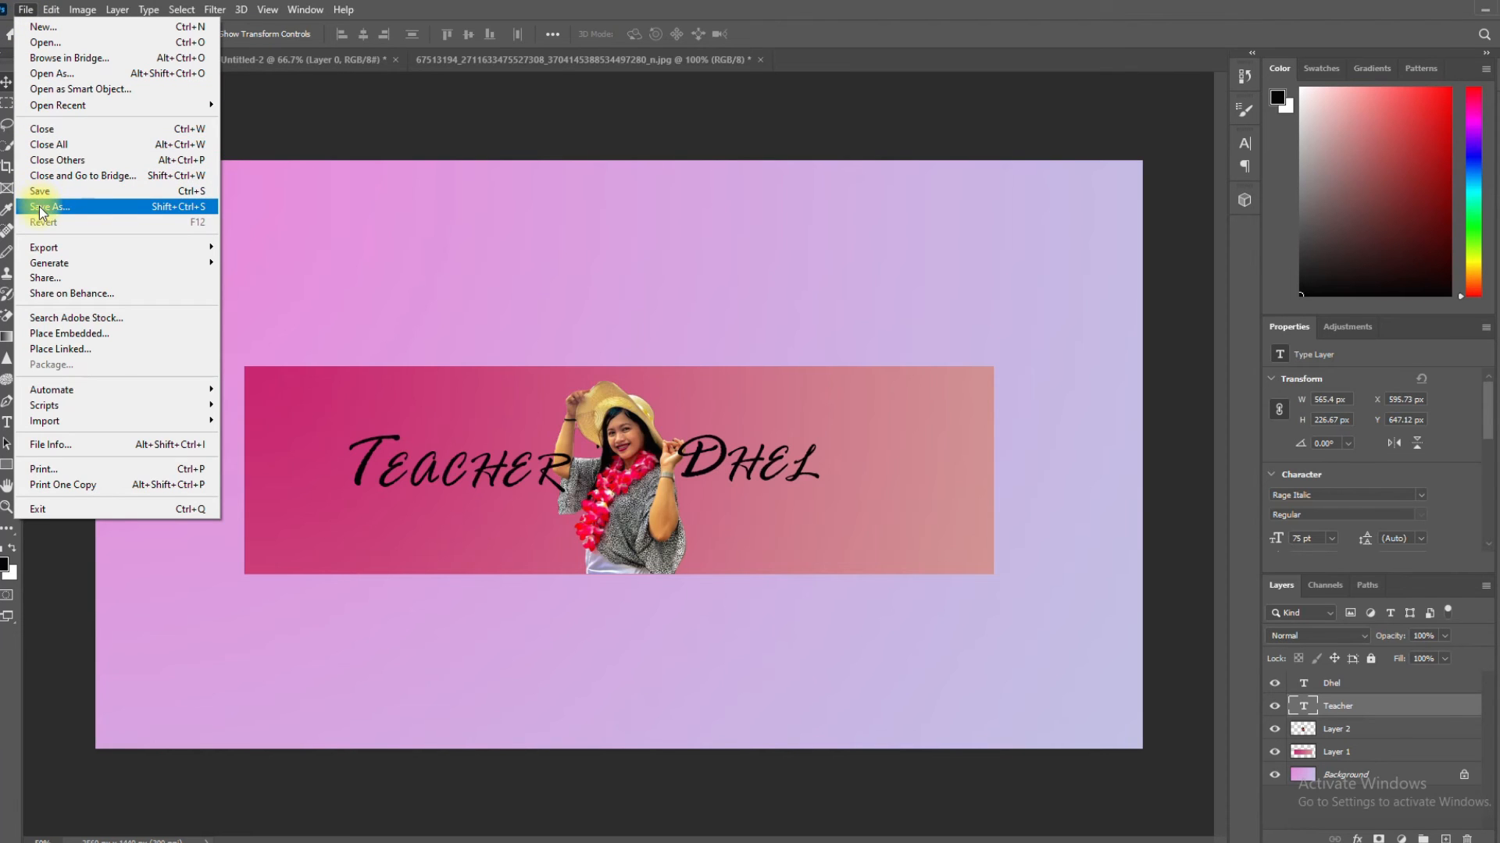
mouse_move(179, 247)
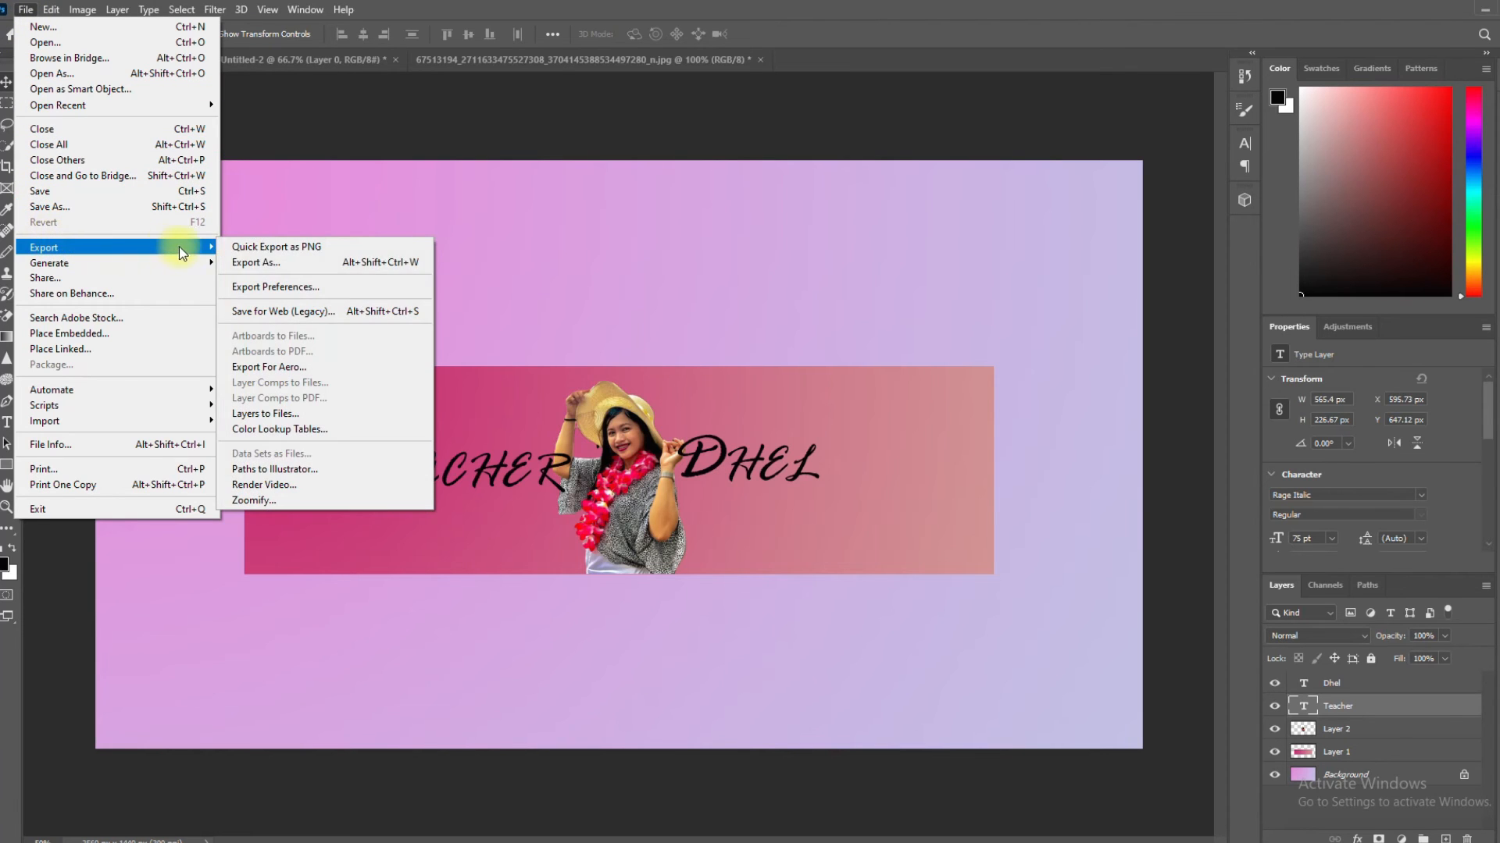
left_click(263, 264)
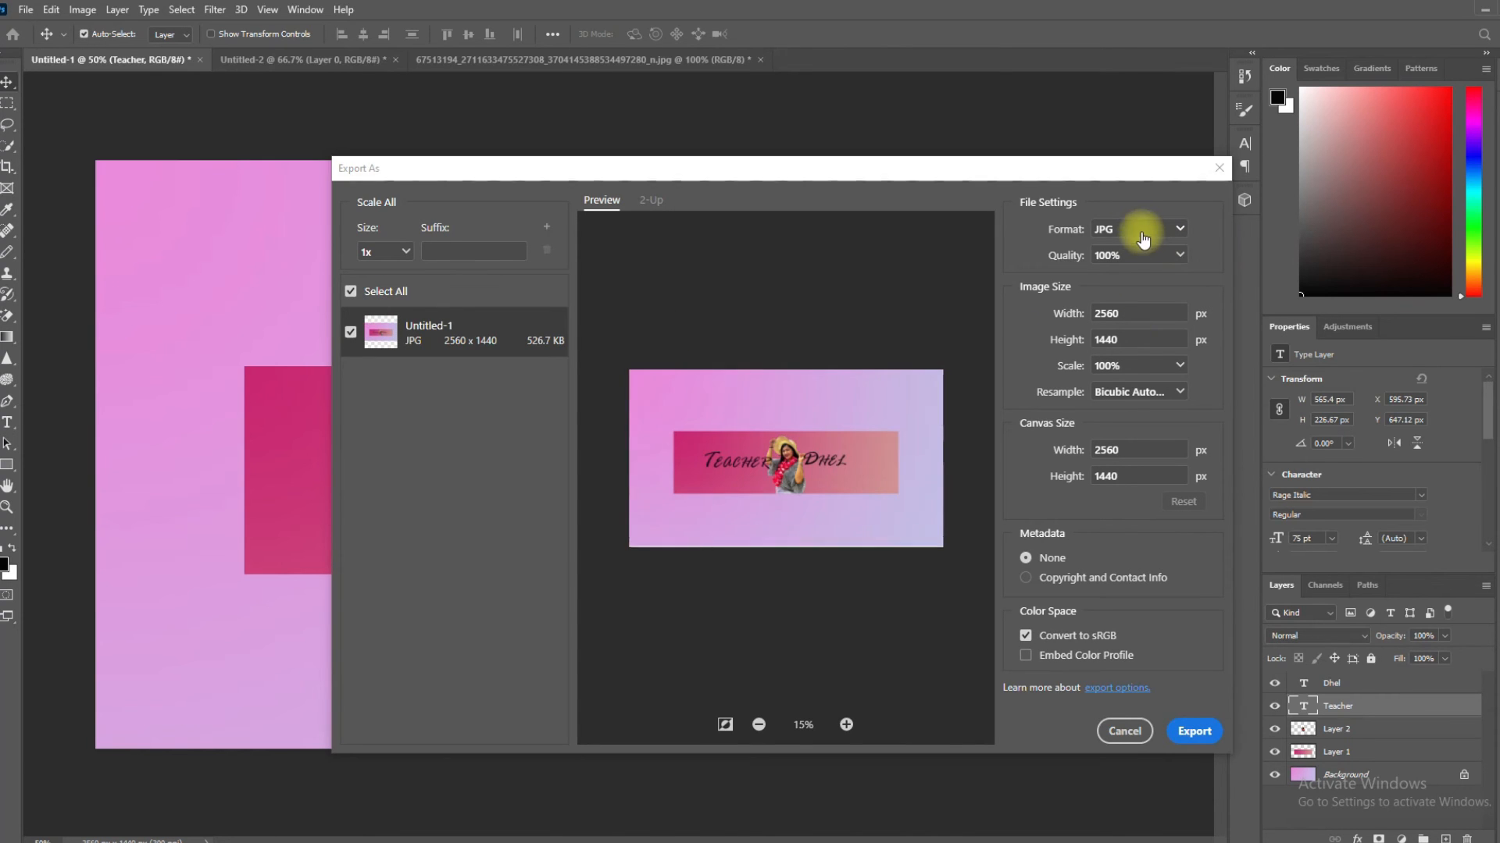
left_click(1193, 732)
key("BackSpace")
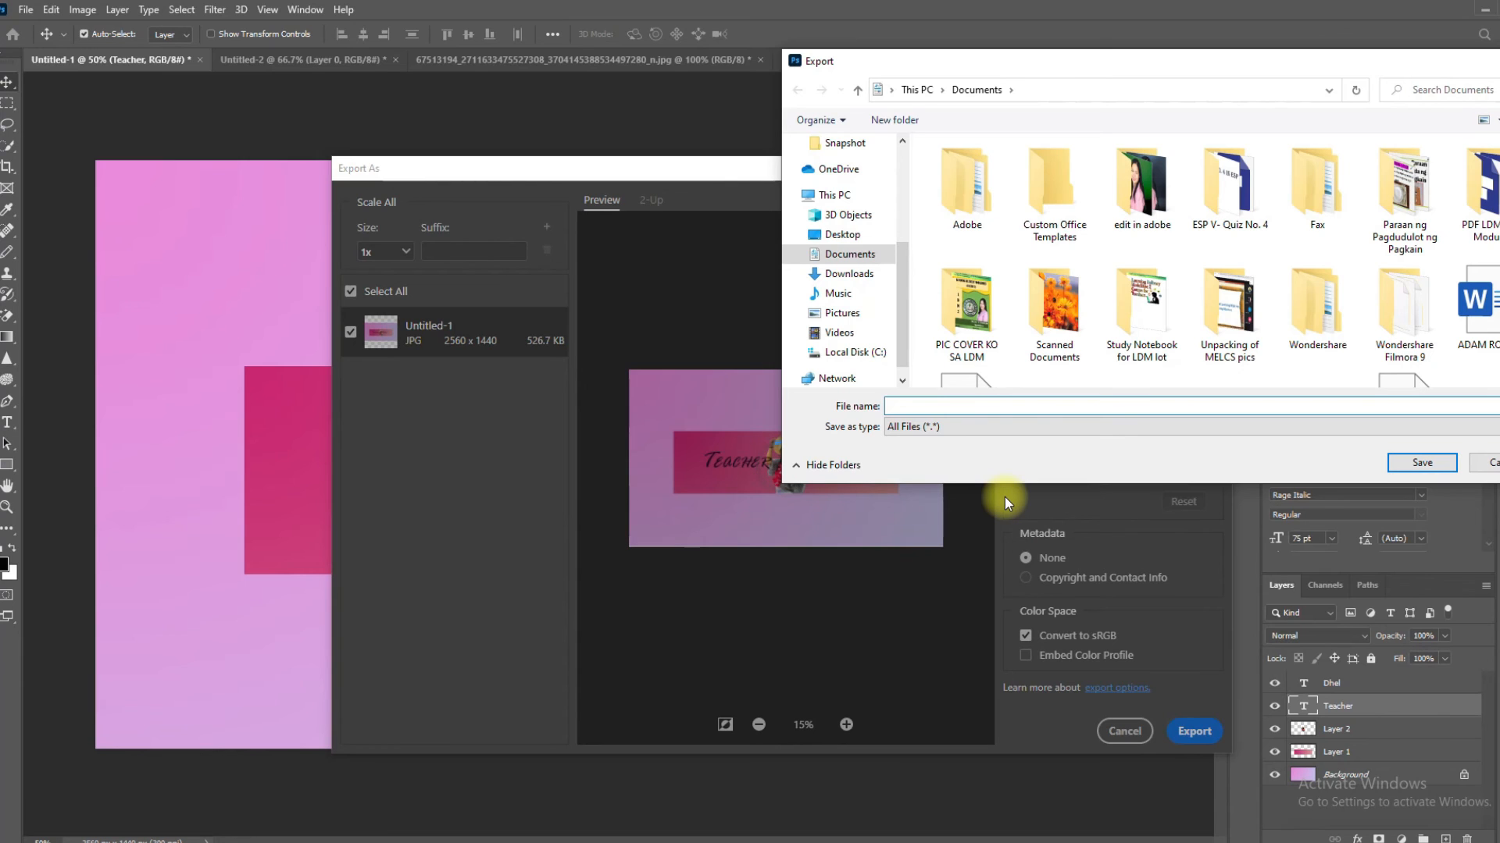
type("adobe banner")
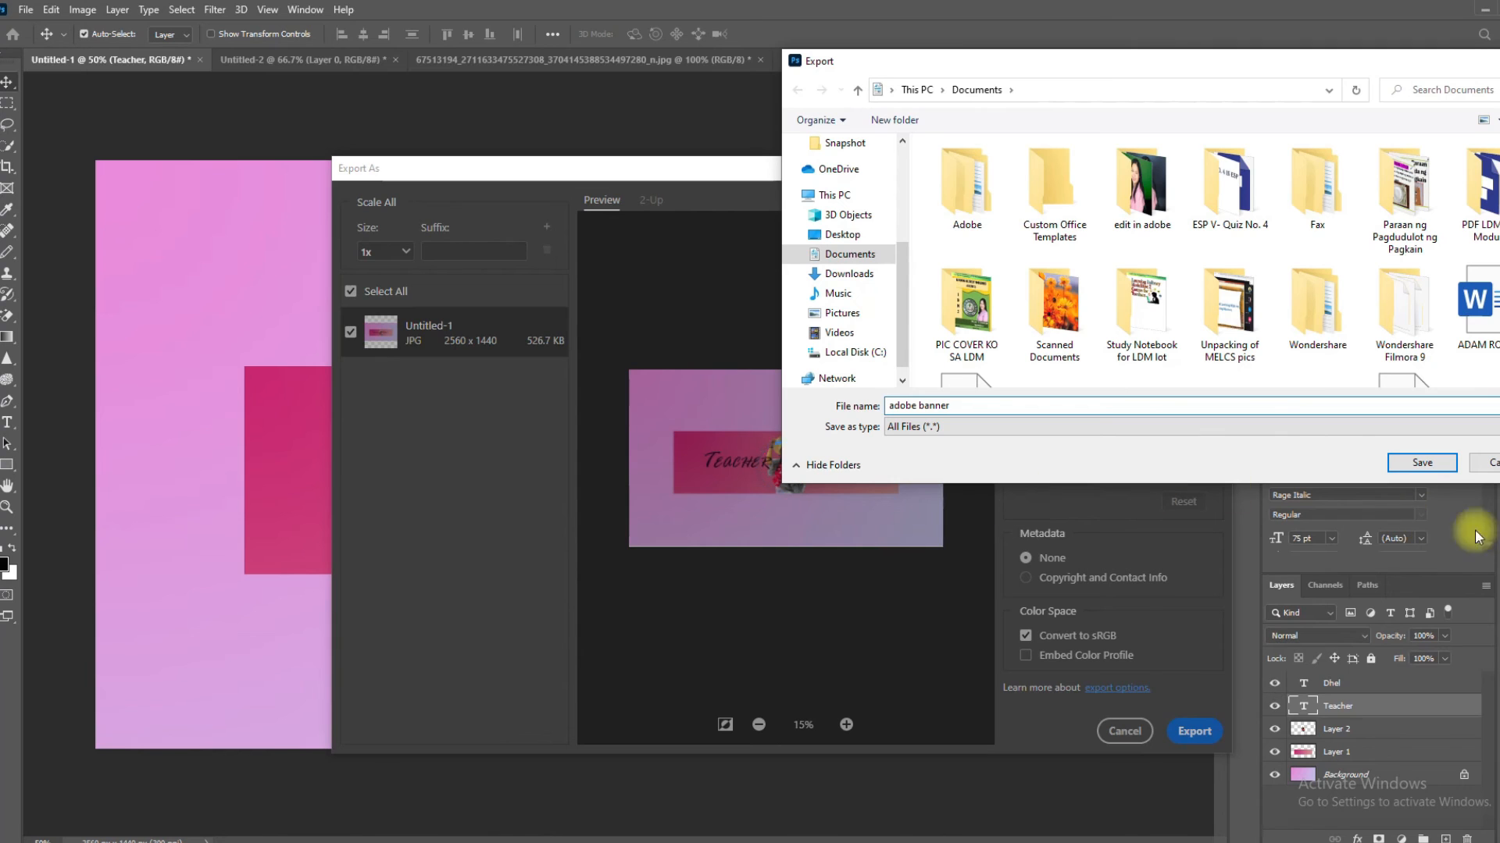
left_click(1421, 463)
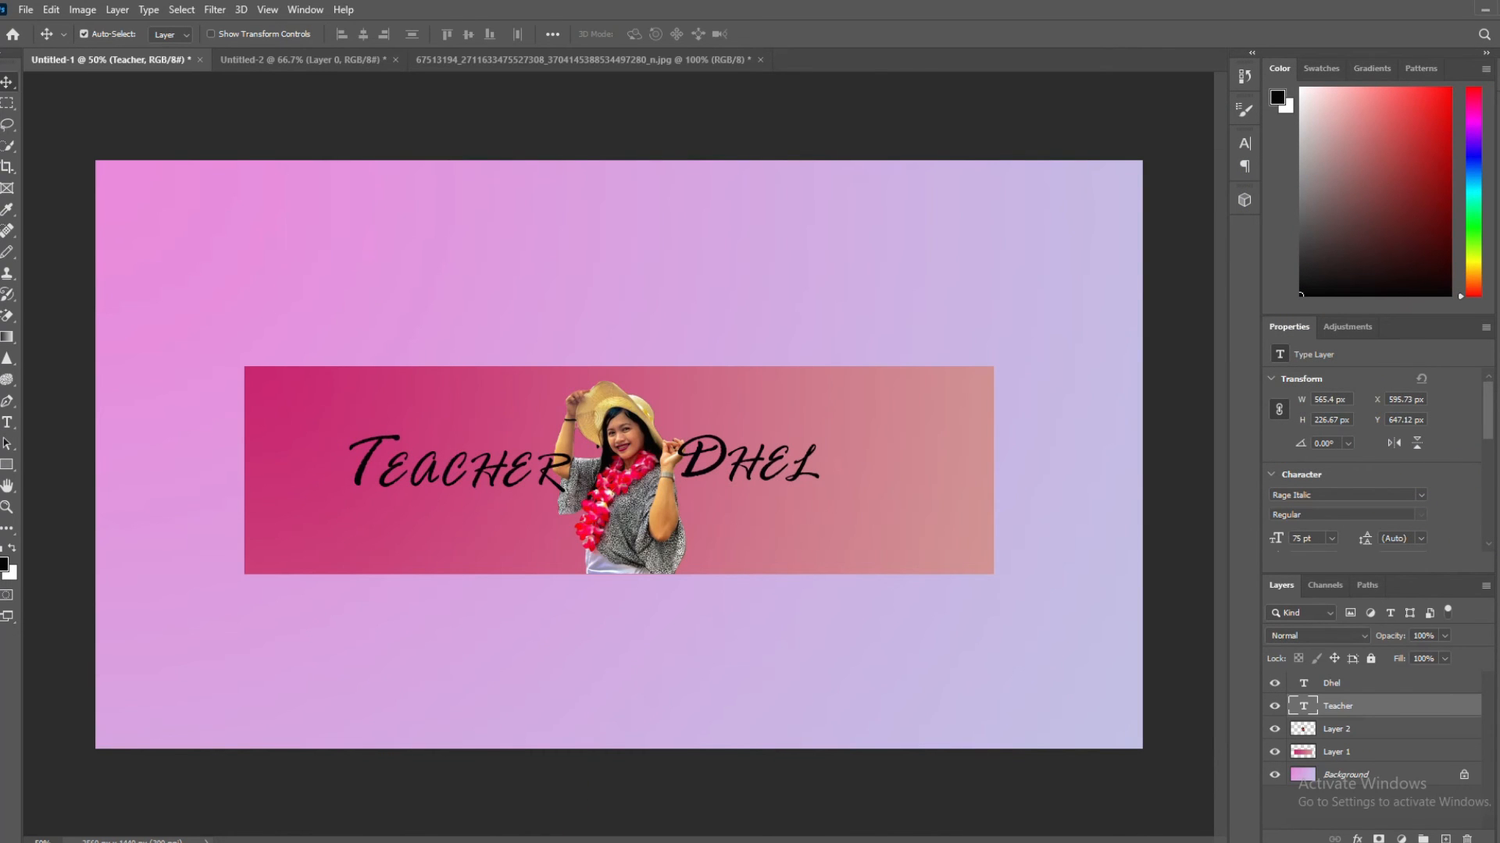
Step: Switch to YouTube Studio in the browser and upload "adobe banner" from the Documents folder as the channel's banner image
mouse_move(574, 839)
left_click(576, 812)
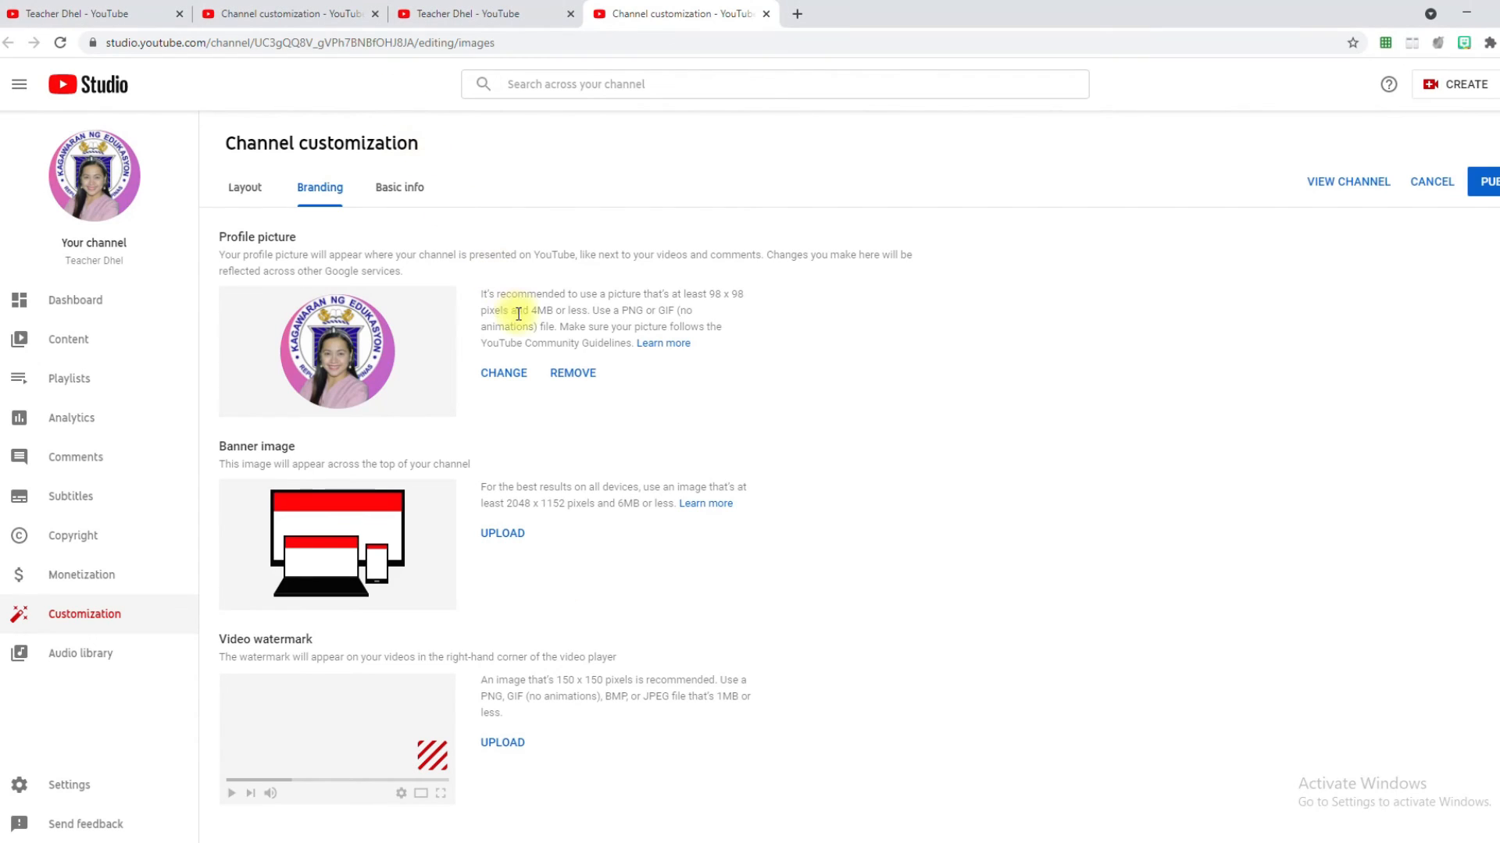
left_click(501, 538)
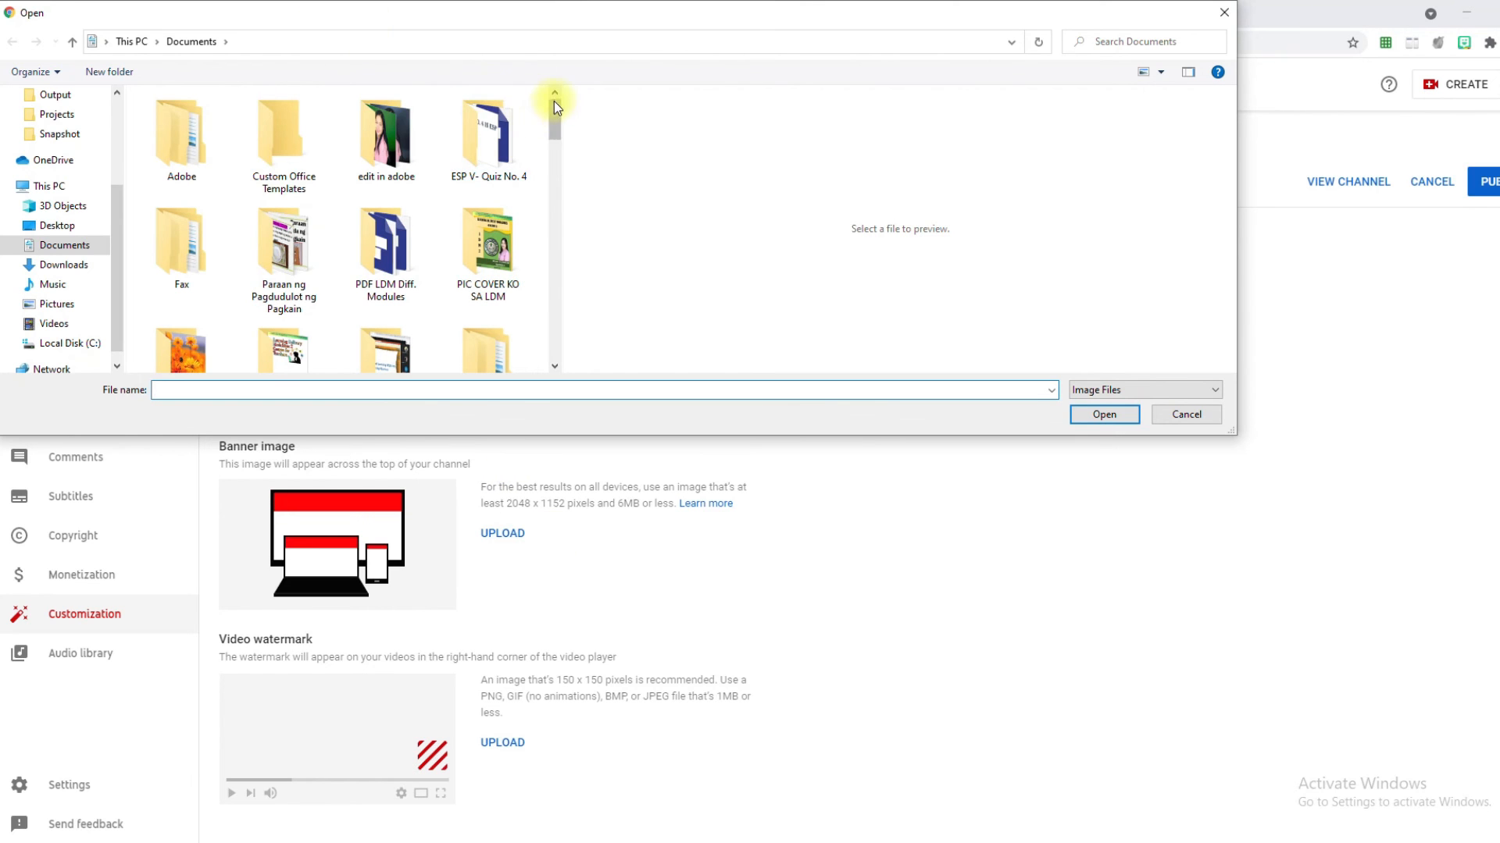
scroll(58, 195, "up", 1)
scroll(58, 195, "up", 1)
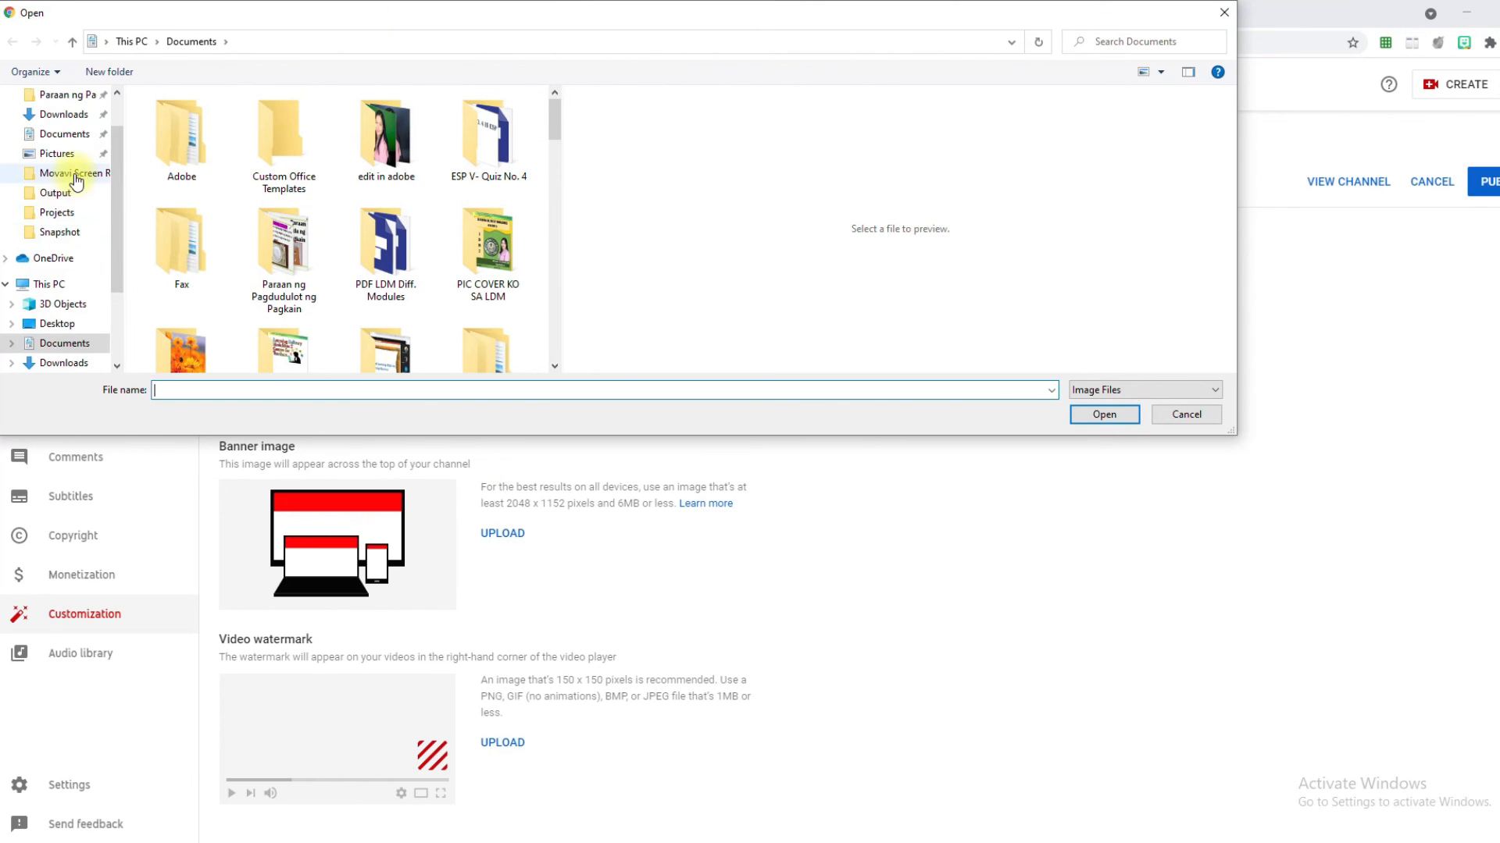
left_click(70, 133)
left_click_drag(557, 129, 560, 153)
left_click(312, 273)
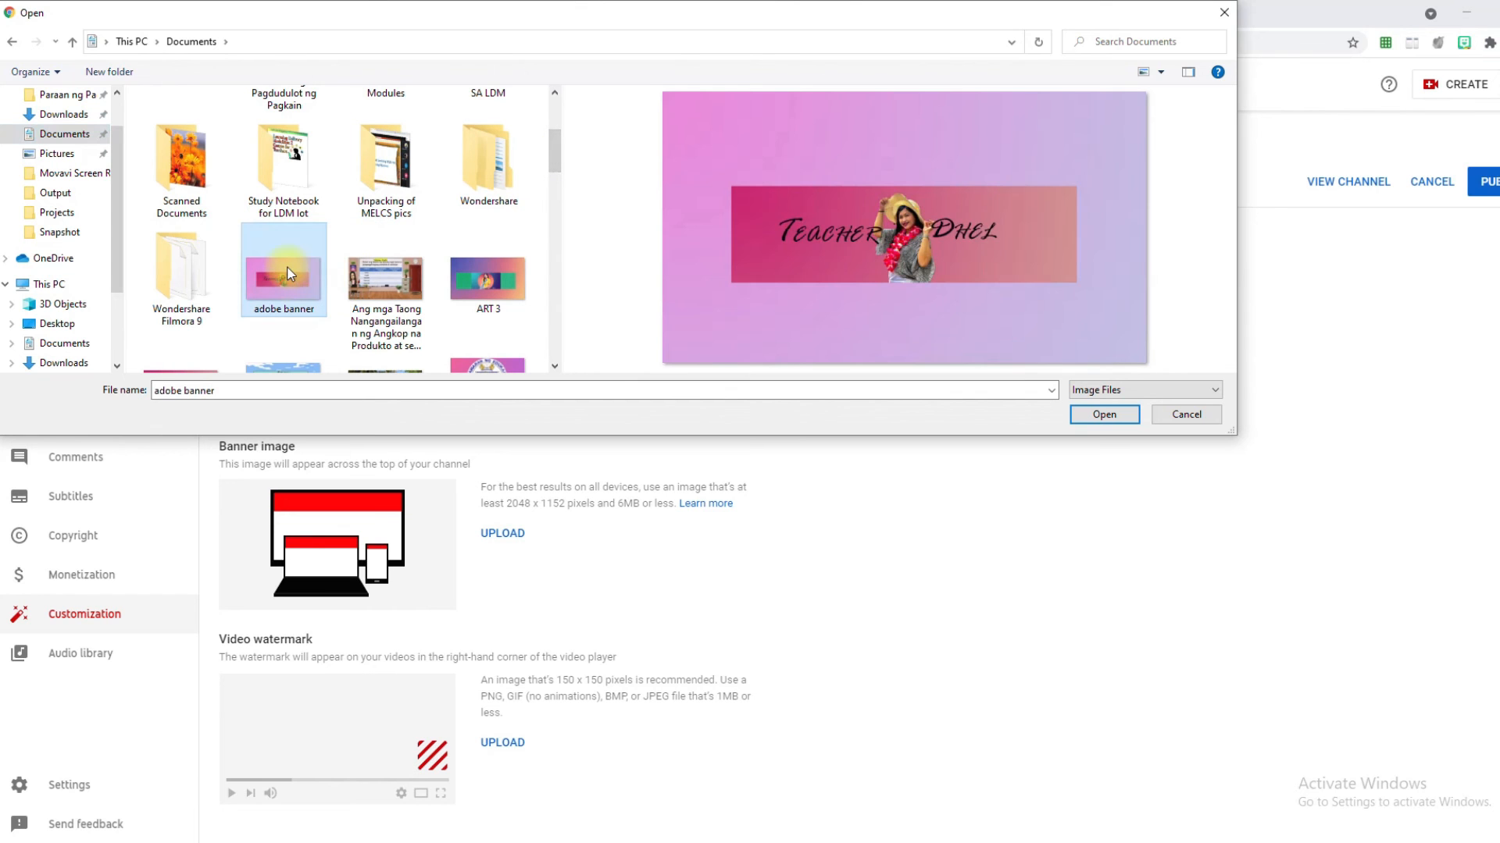
left_click(1083, 418)
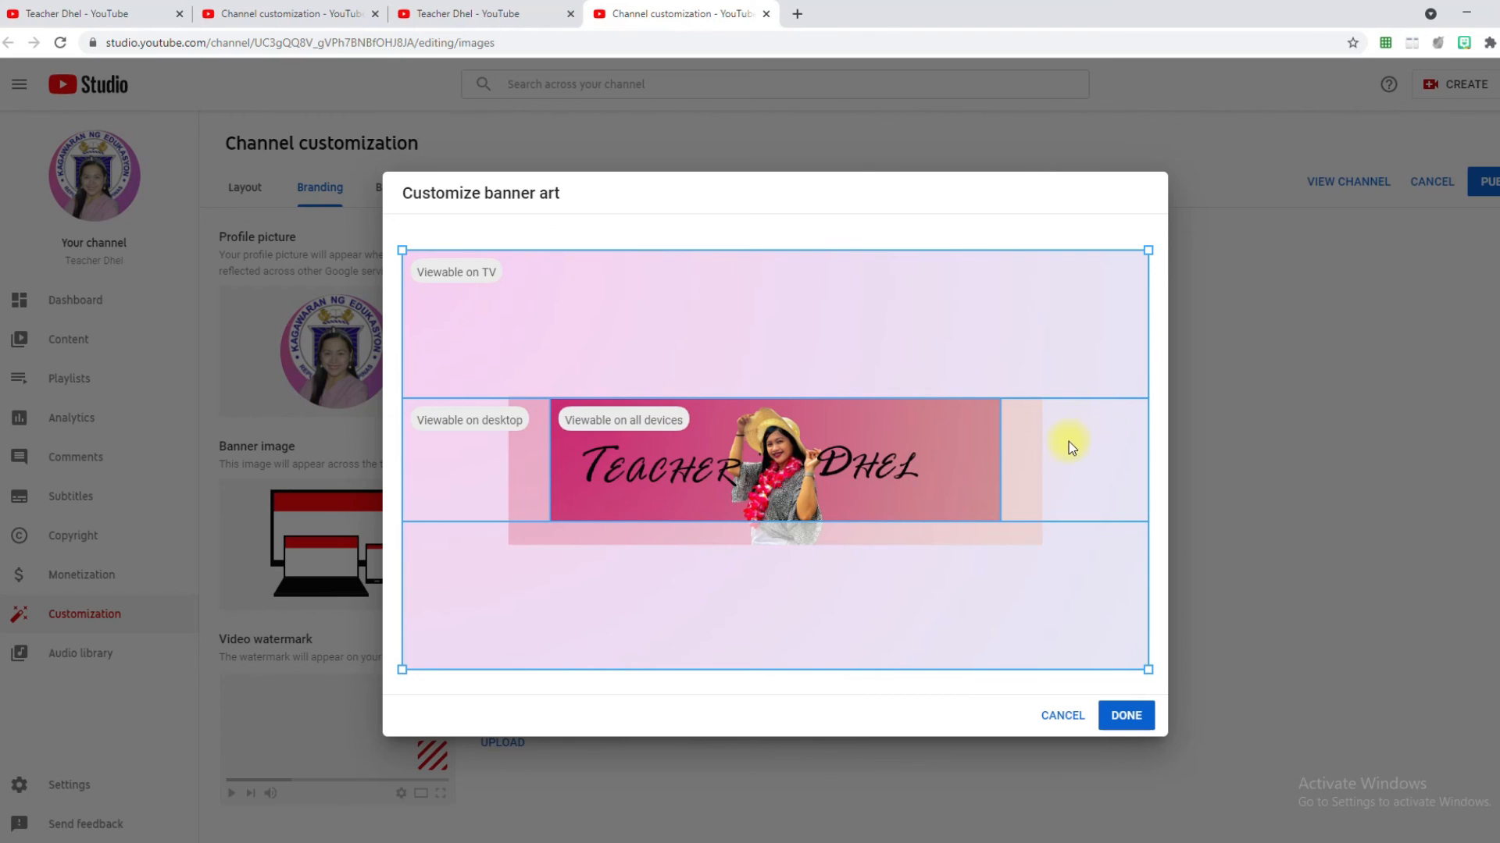
Step: Shrink the banner crop frame slightly, shift it down so the red rectangle fills the all-devices area, and accept the crop
left_click_drag(1147, 250, 1126, 257)
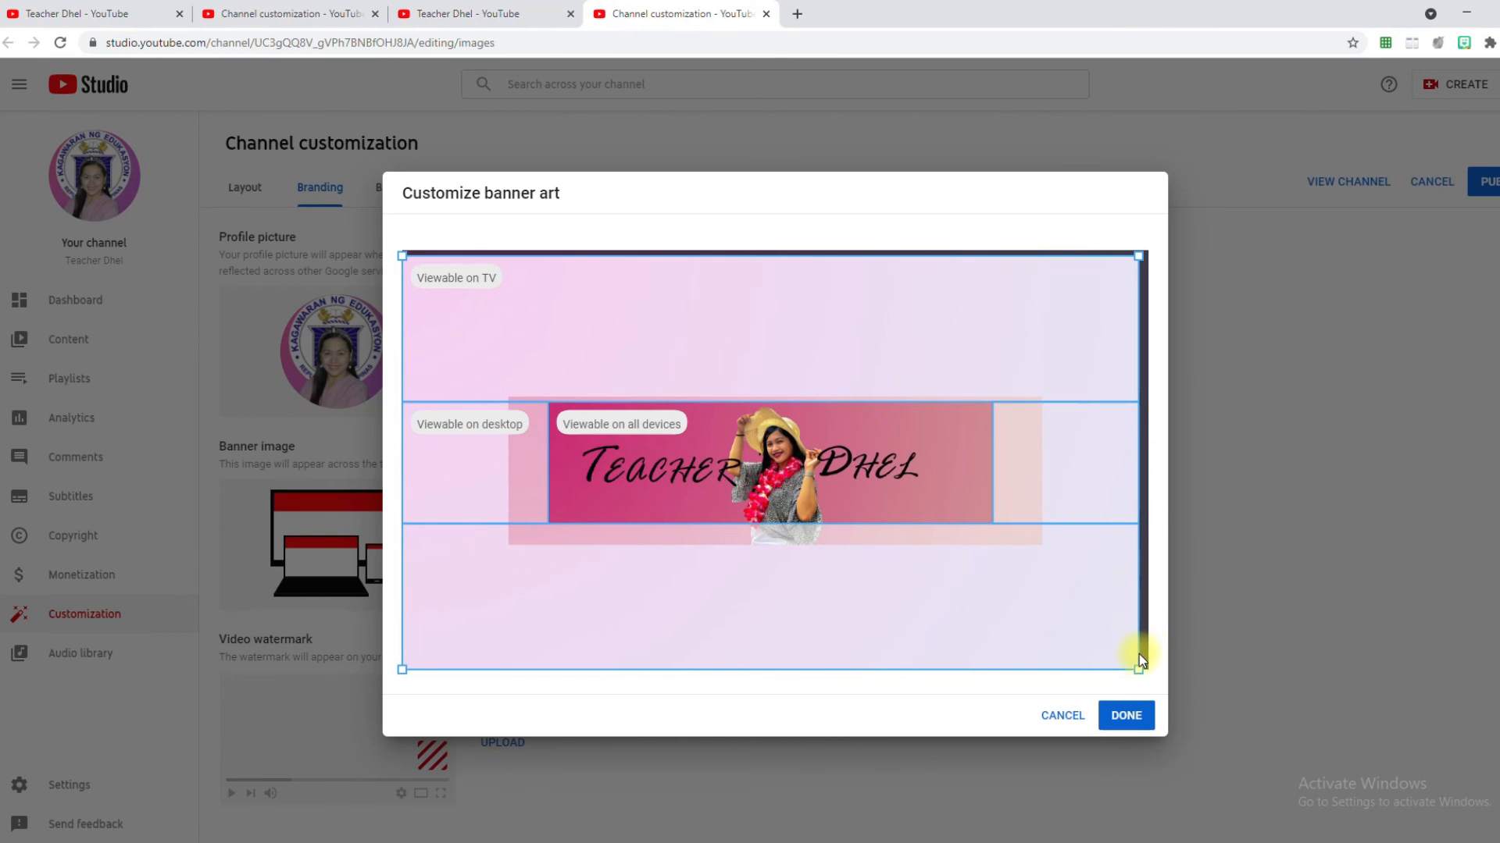
left_click_drag(1138, 665, 1117, 658)
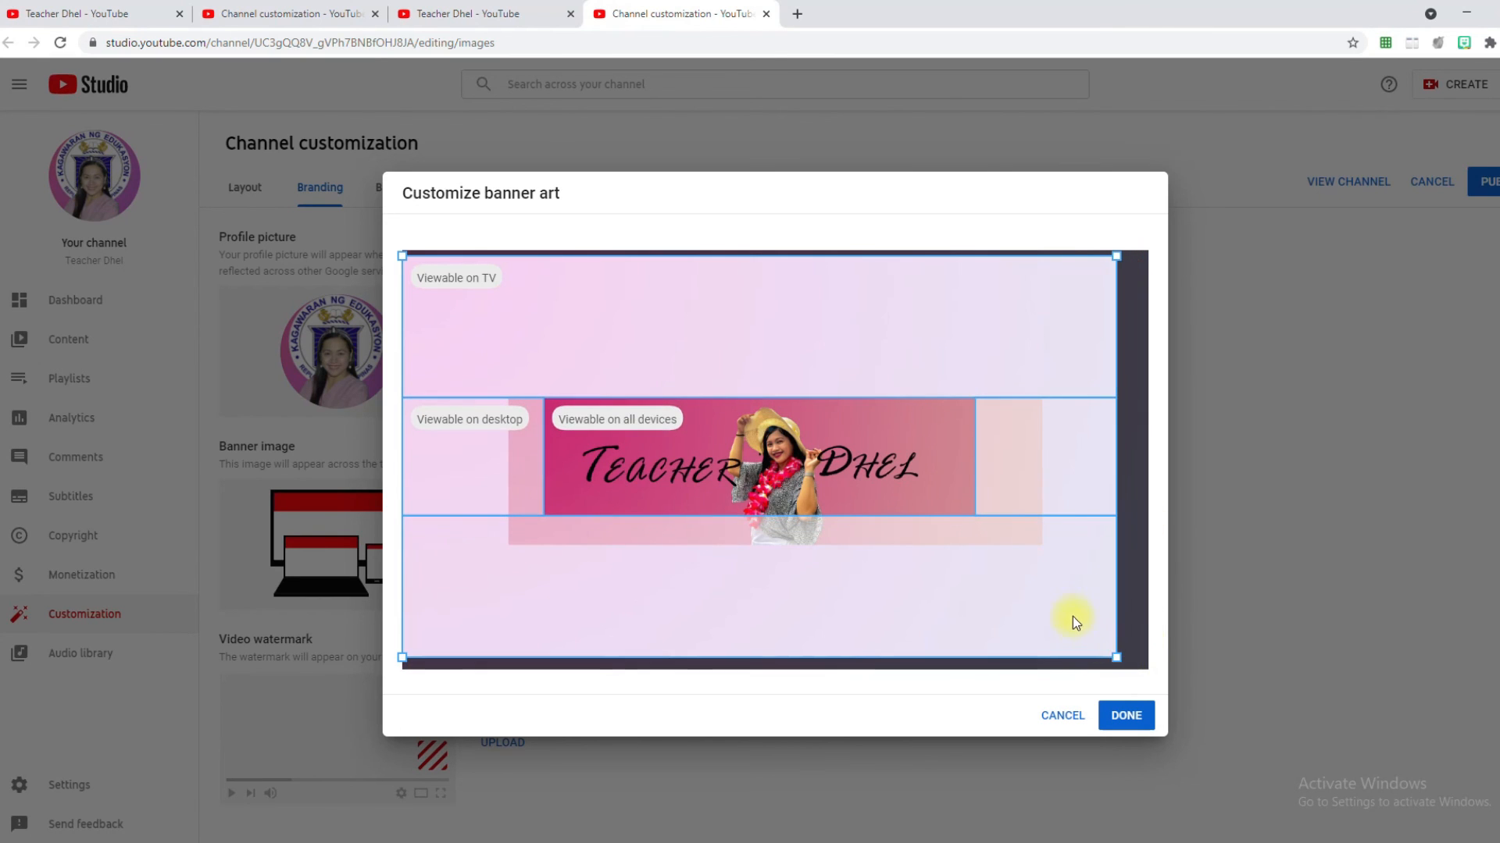
left_click_drag(1064, 608, 1048, 616)
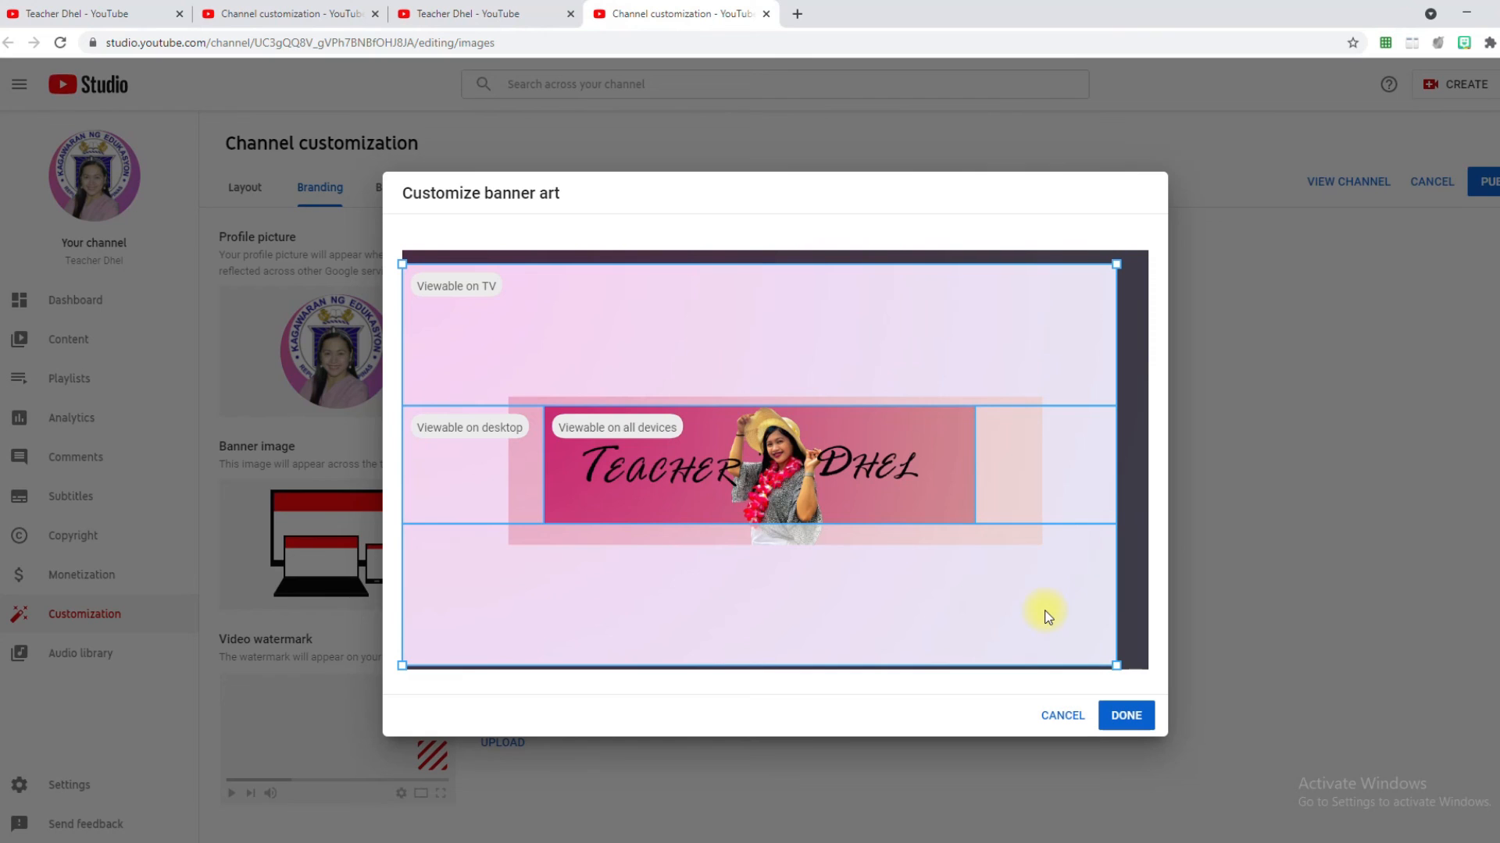
left_click(1132, 722)
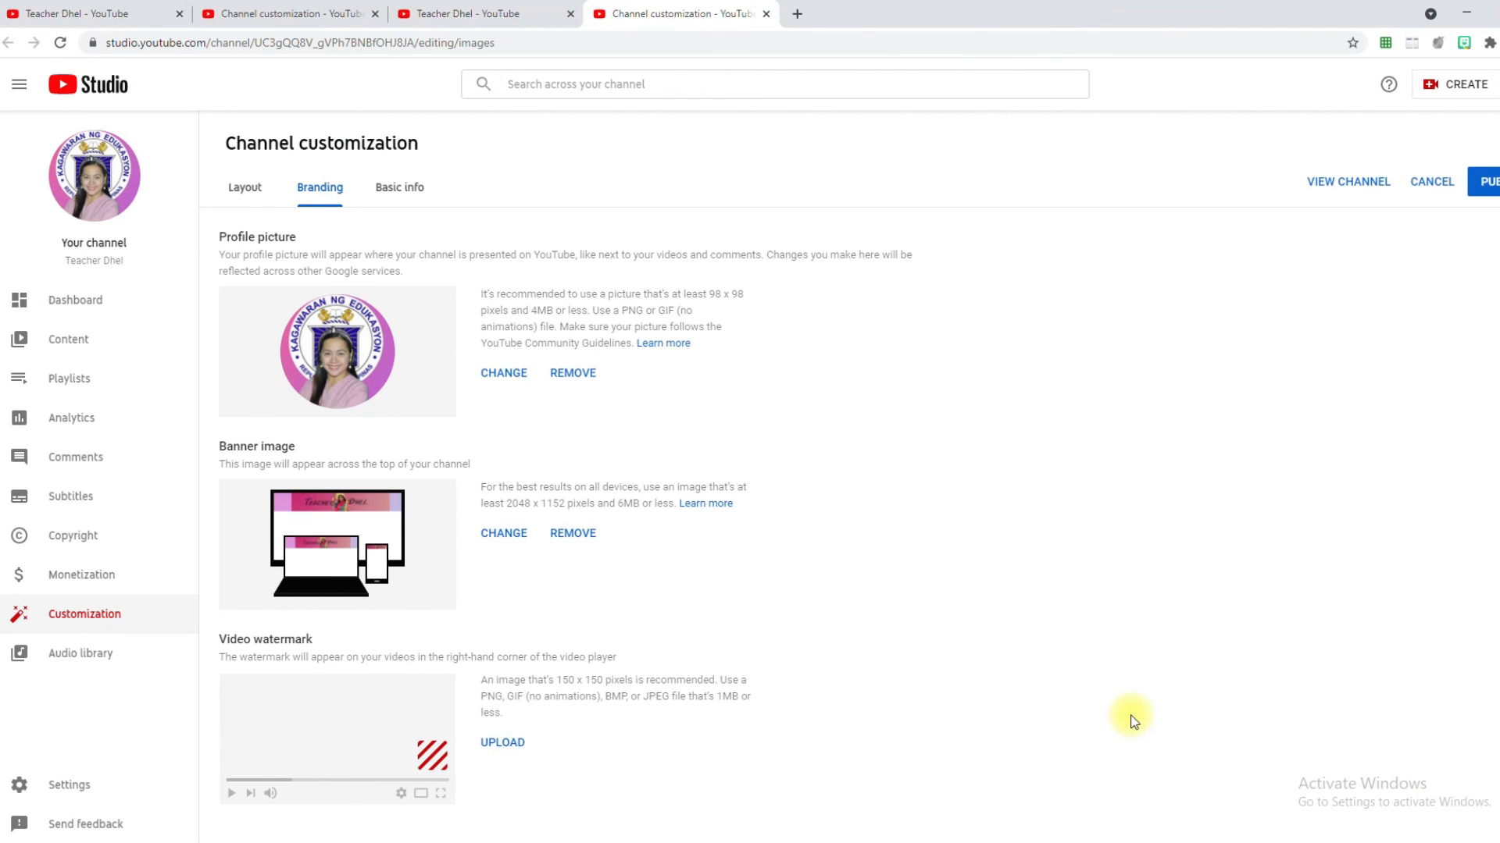
Step: Publish the channel branding changes and open the channel page
left_click(1486, 181)
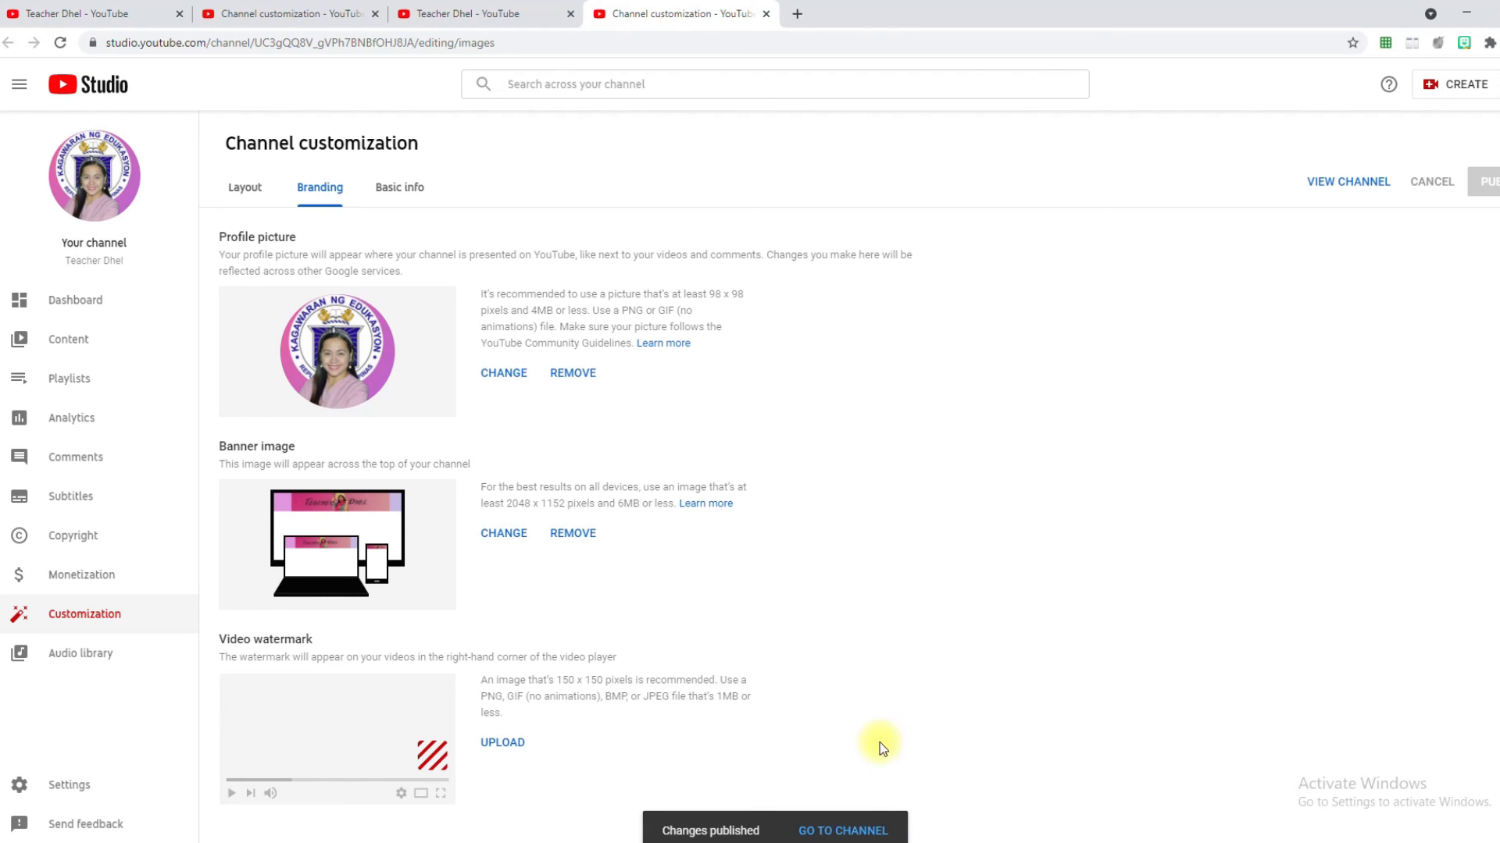
left_click(840, 830)
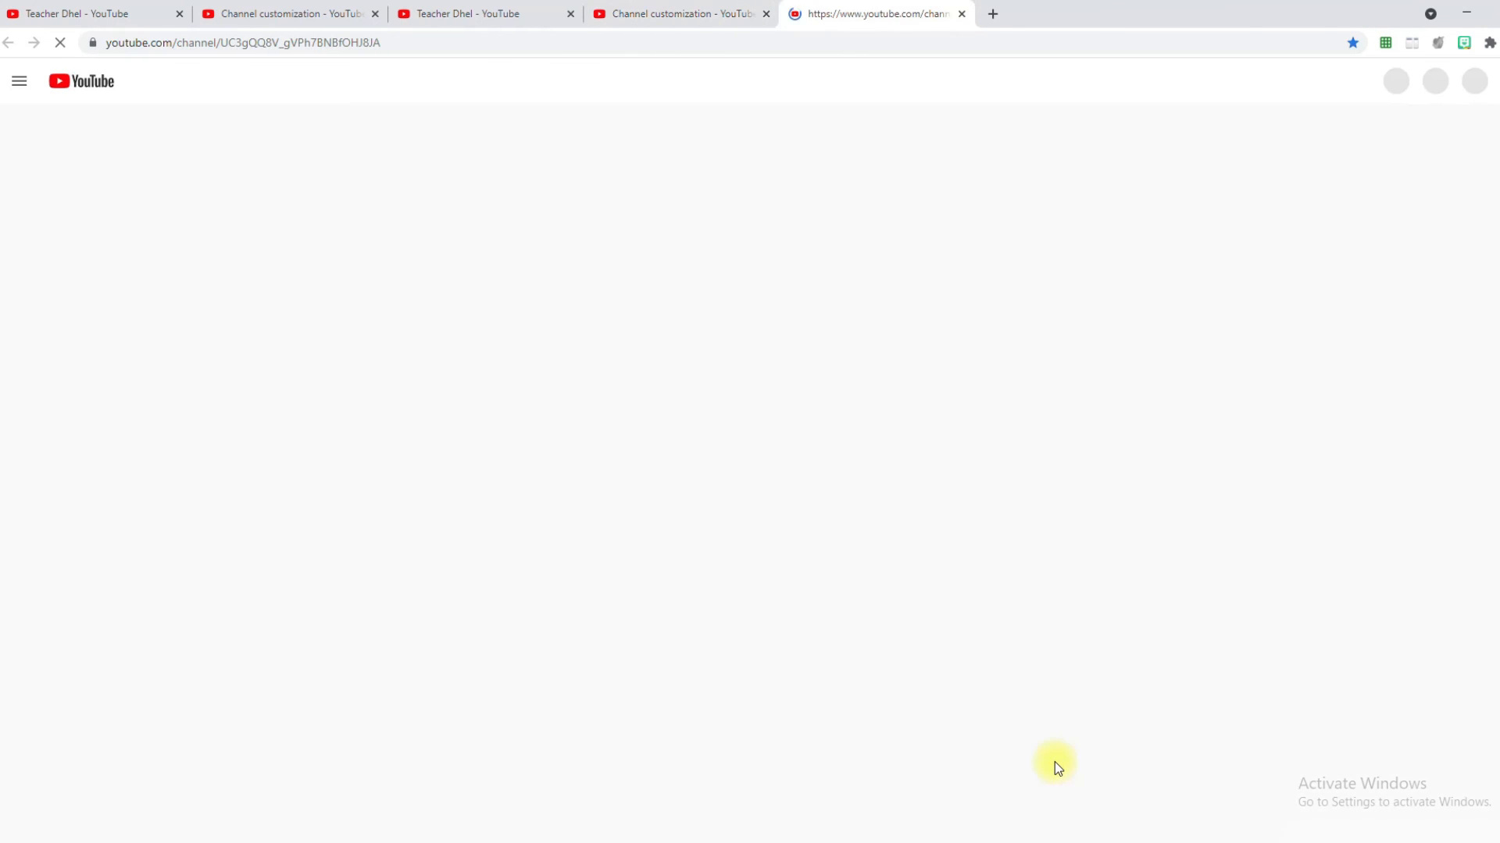